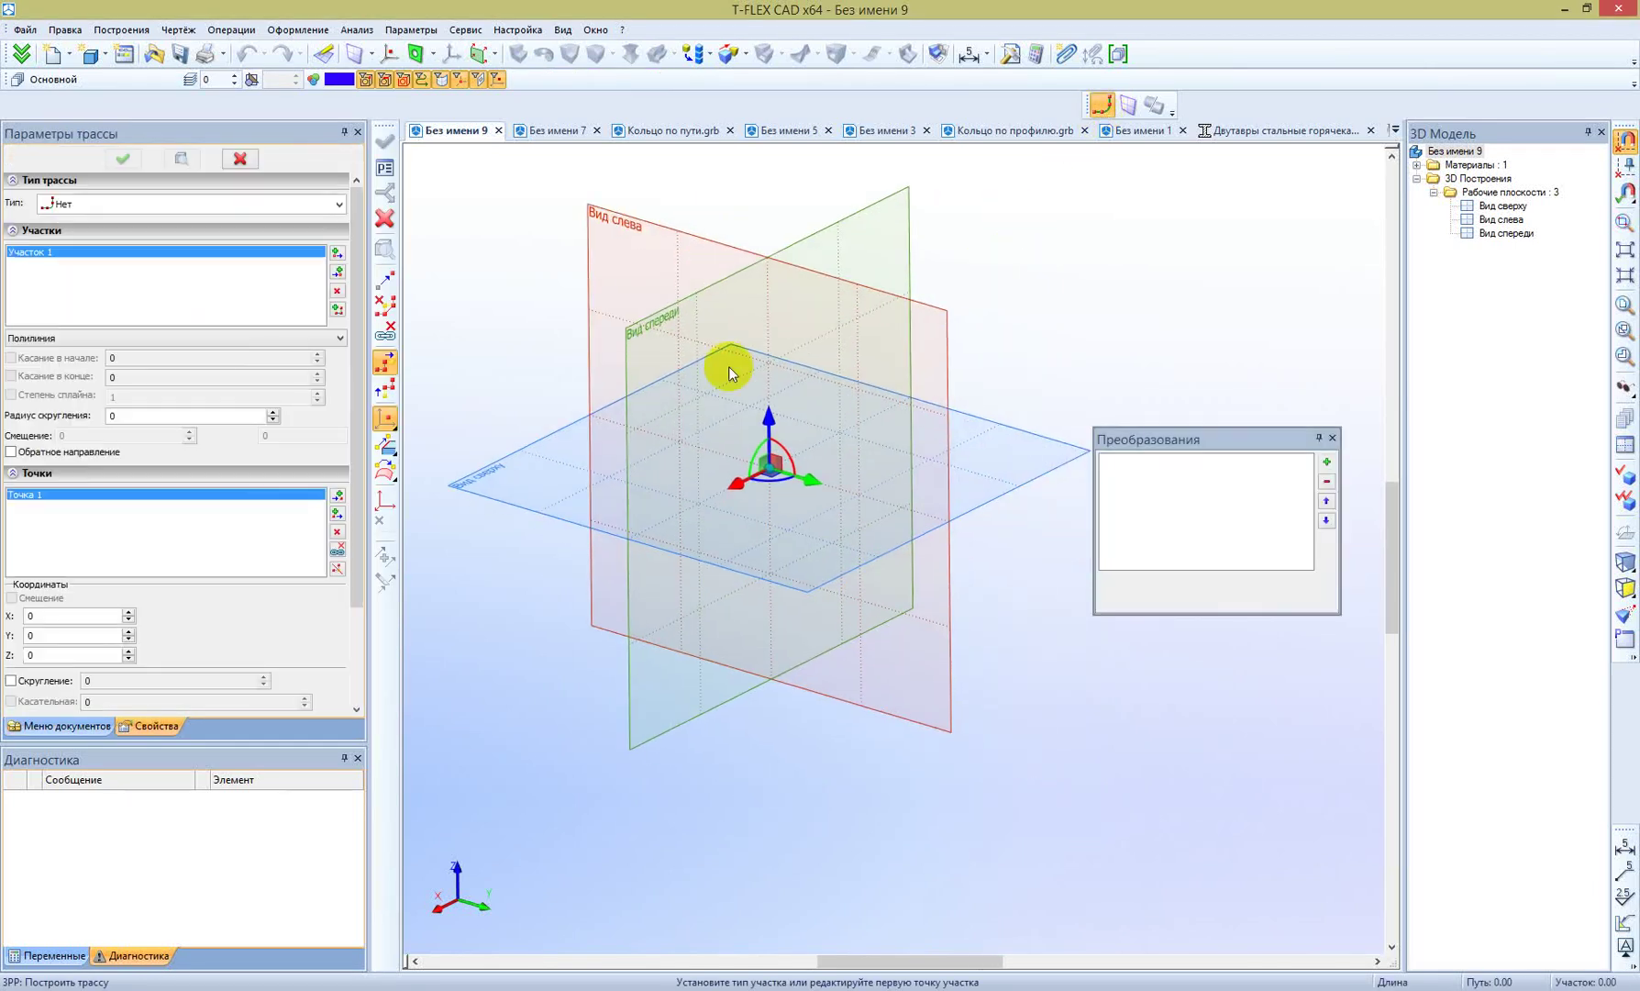
Step: Extend the path 330 along Y, up along Z and along X to 485, as a spline through points
drag(813, 476, 1046, 706)
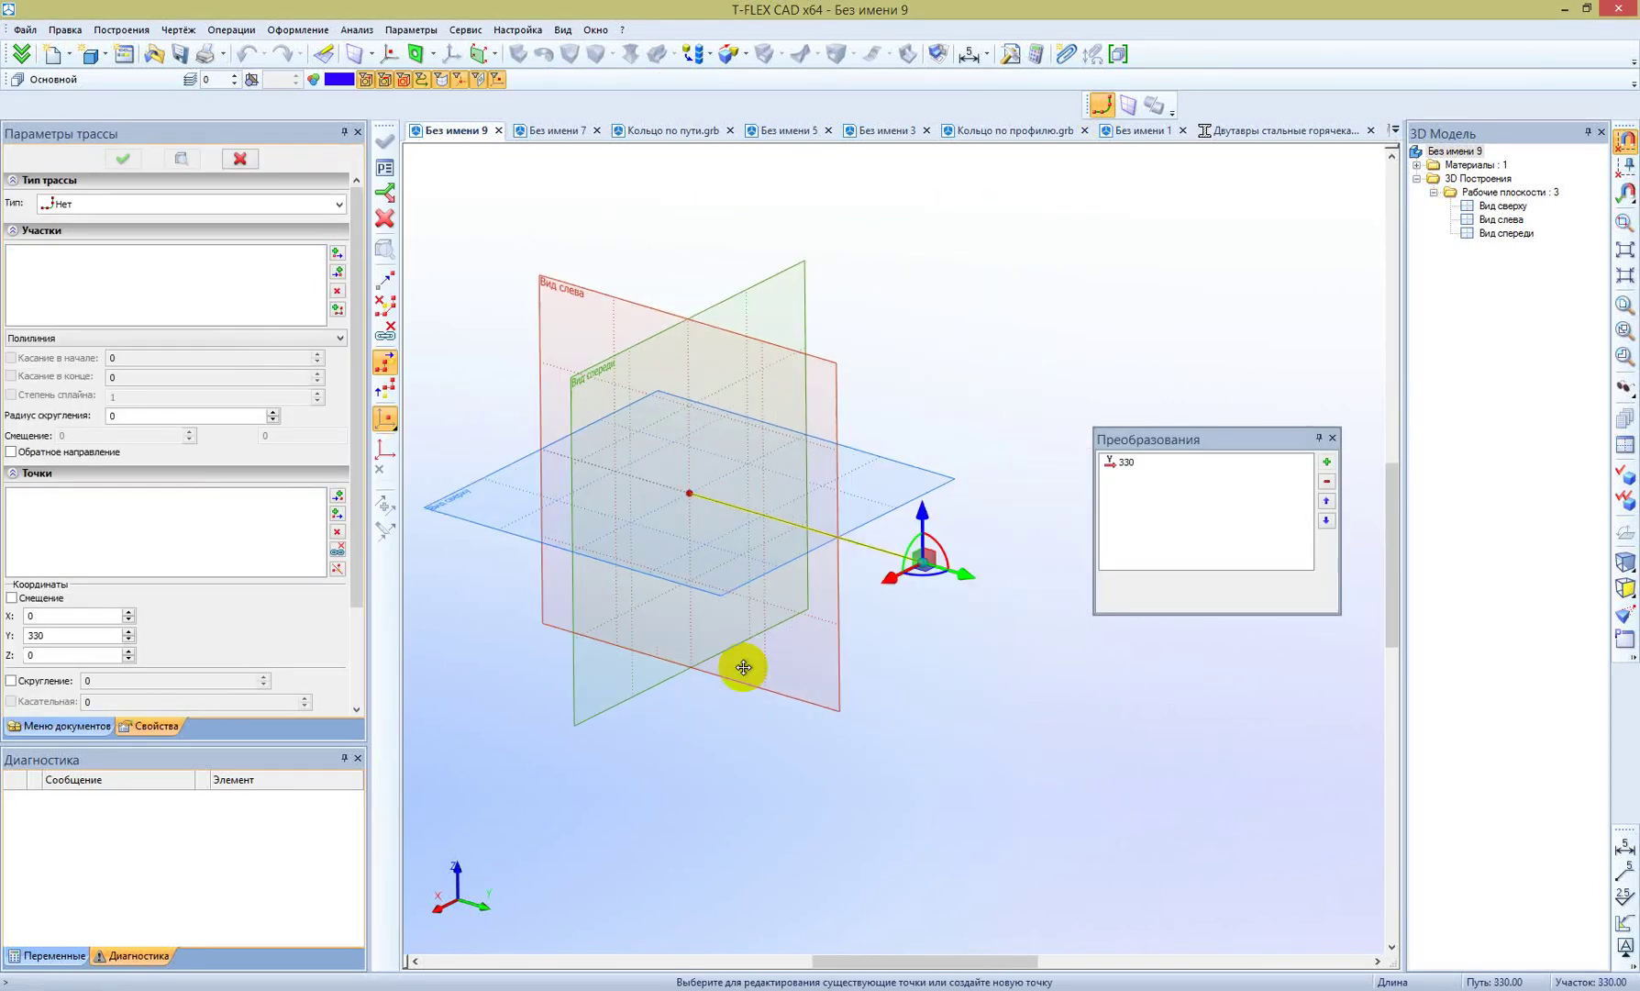
drag(747, 514, 781, 282)
mouse_move(708, 337)
mouse_down()
mouse_move(532, 482)
mouse_move(868, 681)
mouse_up()
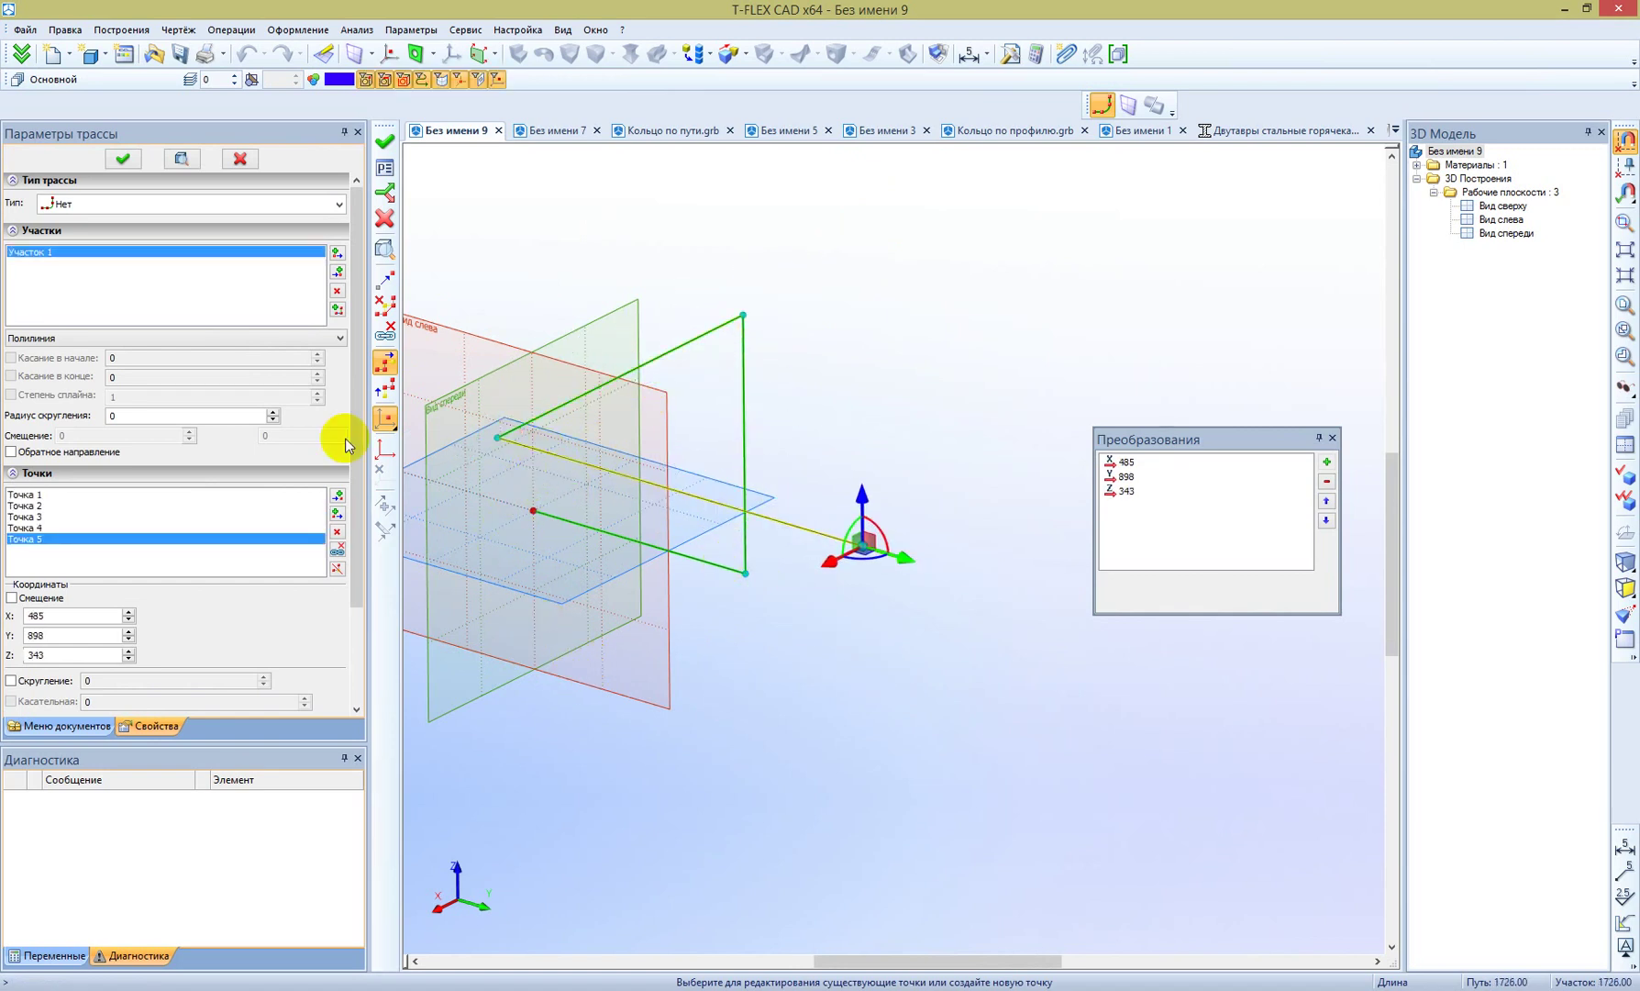
click(242, 337)
click(231, 355)
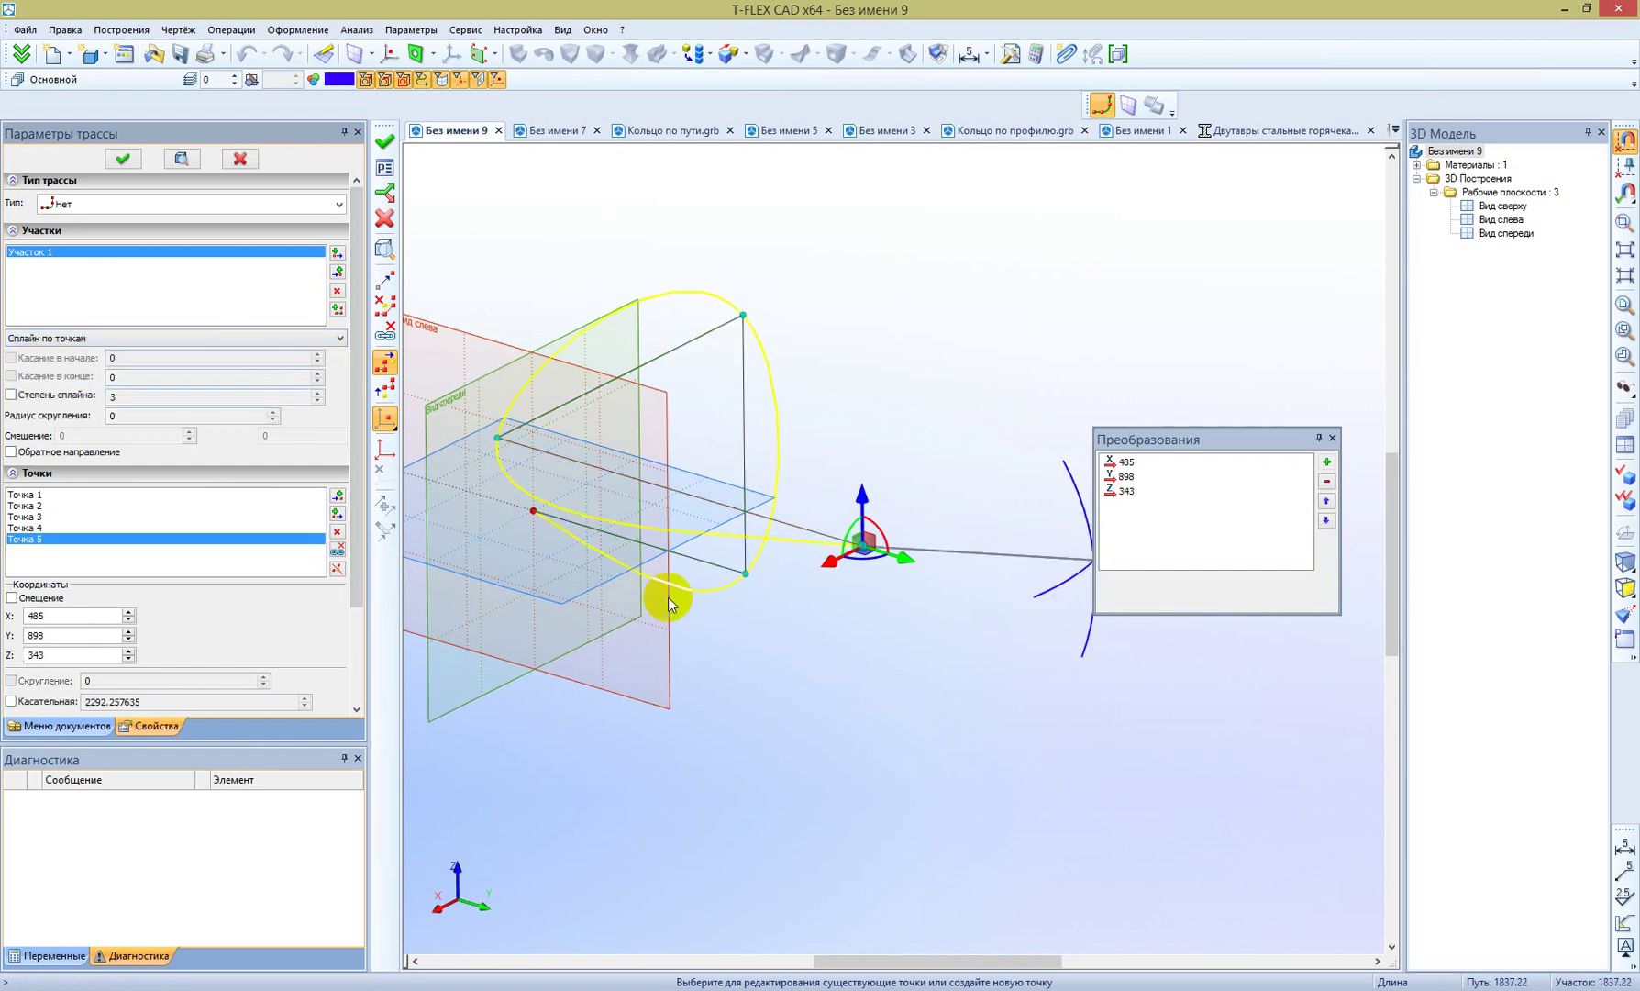
click(384, 141)
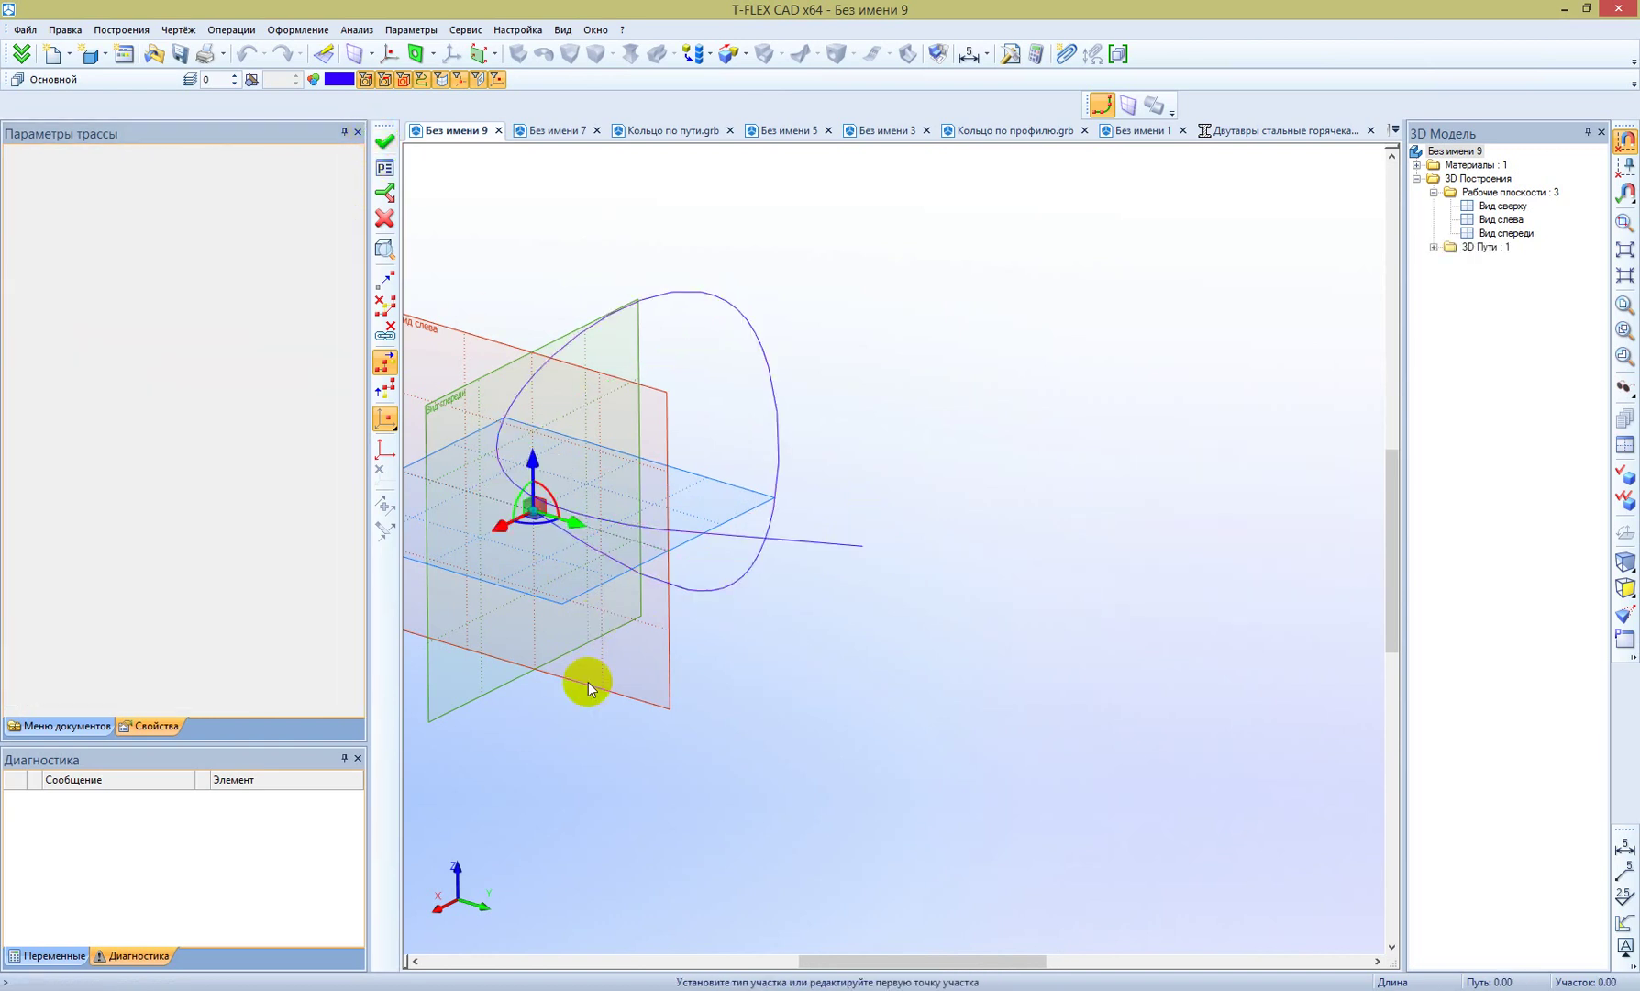
middle_drag(588, 688, 895, 570)
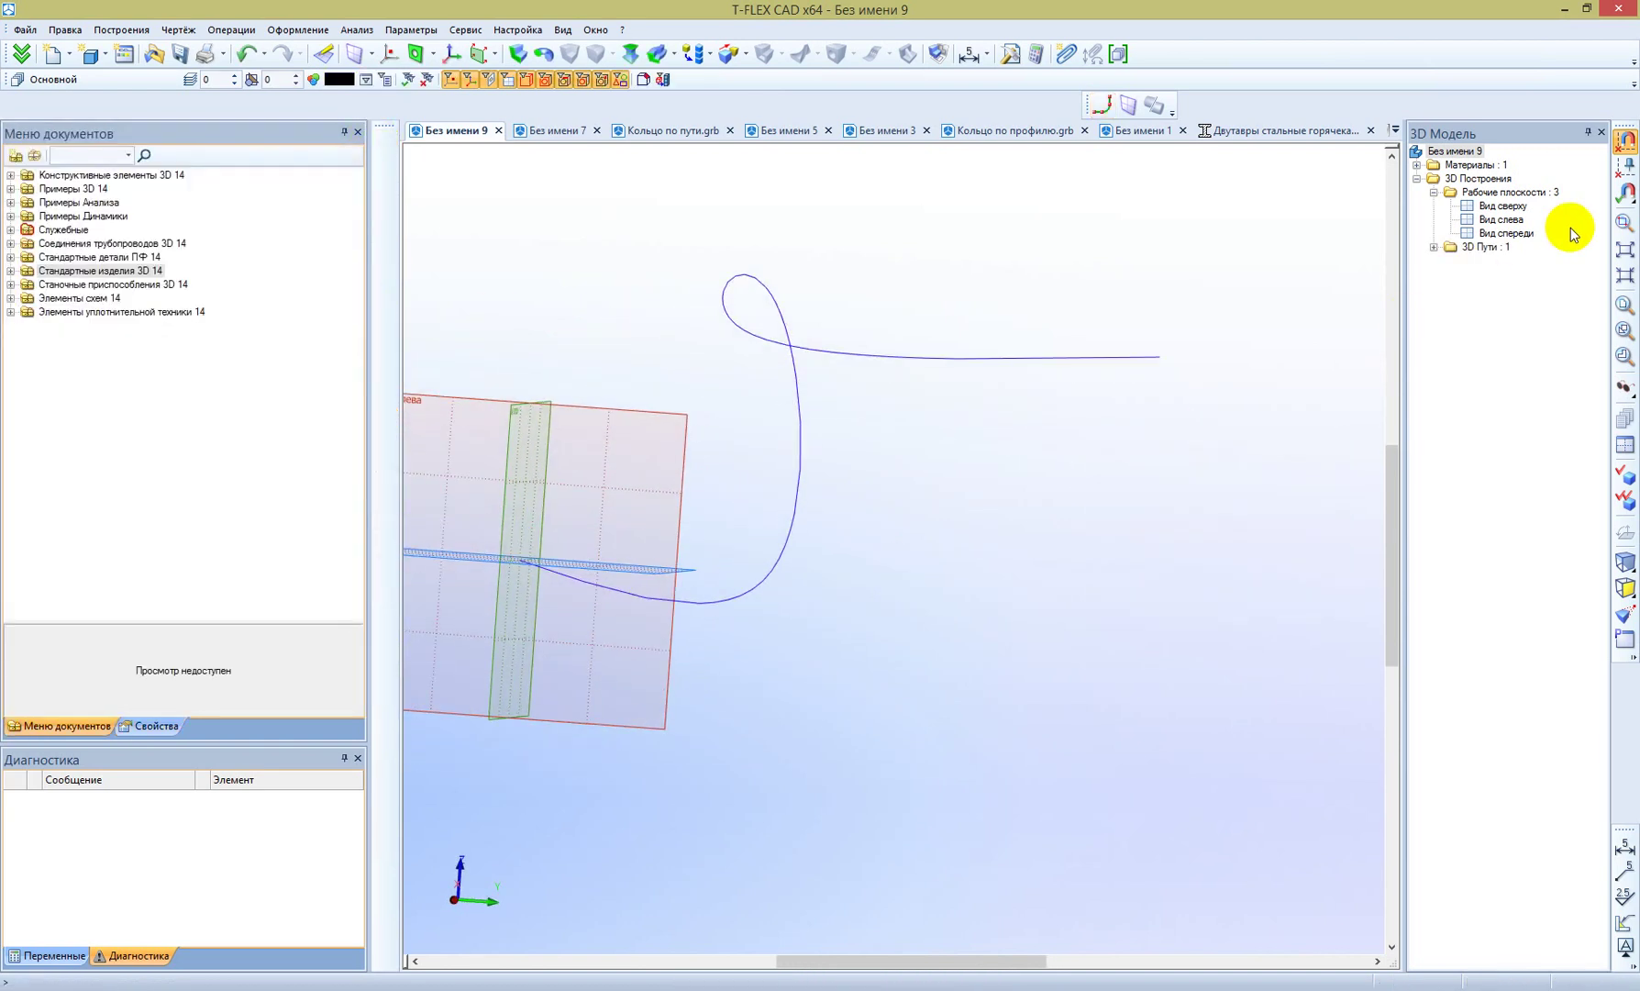
Step: Hide the Вид спереди, Вид слева and Вид сверху working planes and collapse their folder
click(1515, 233)
ctrl+click(1509, 220)
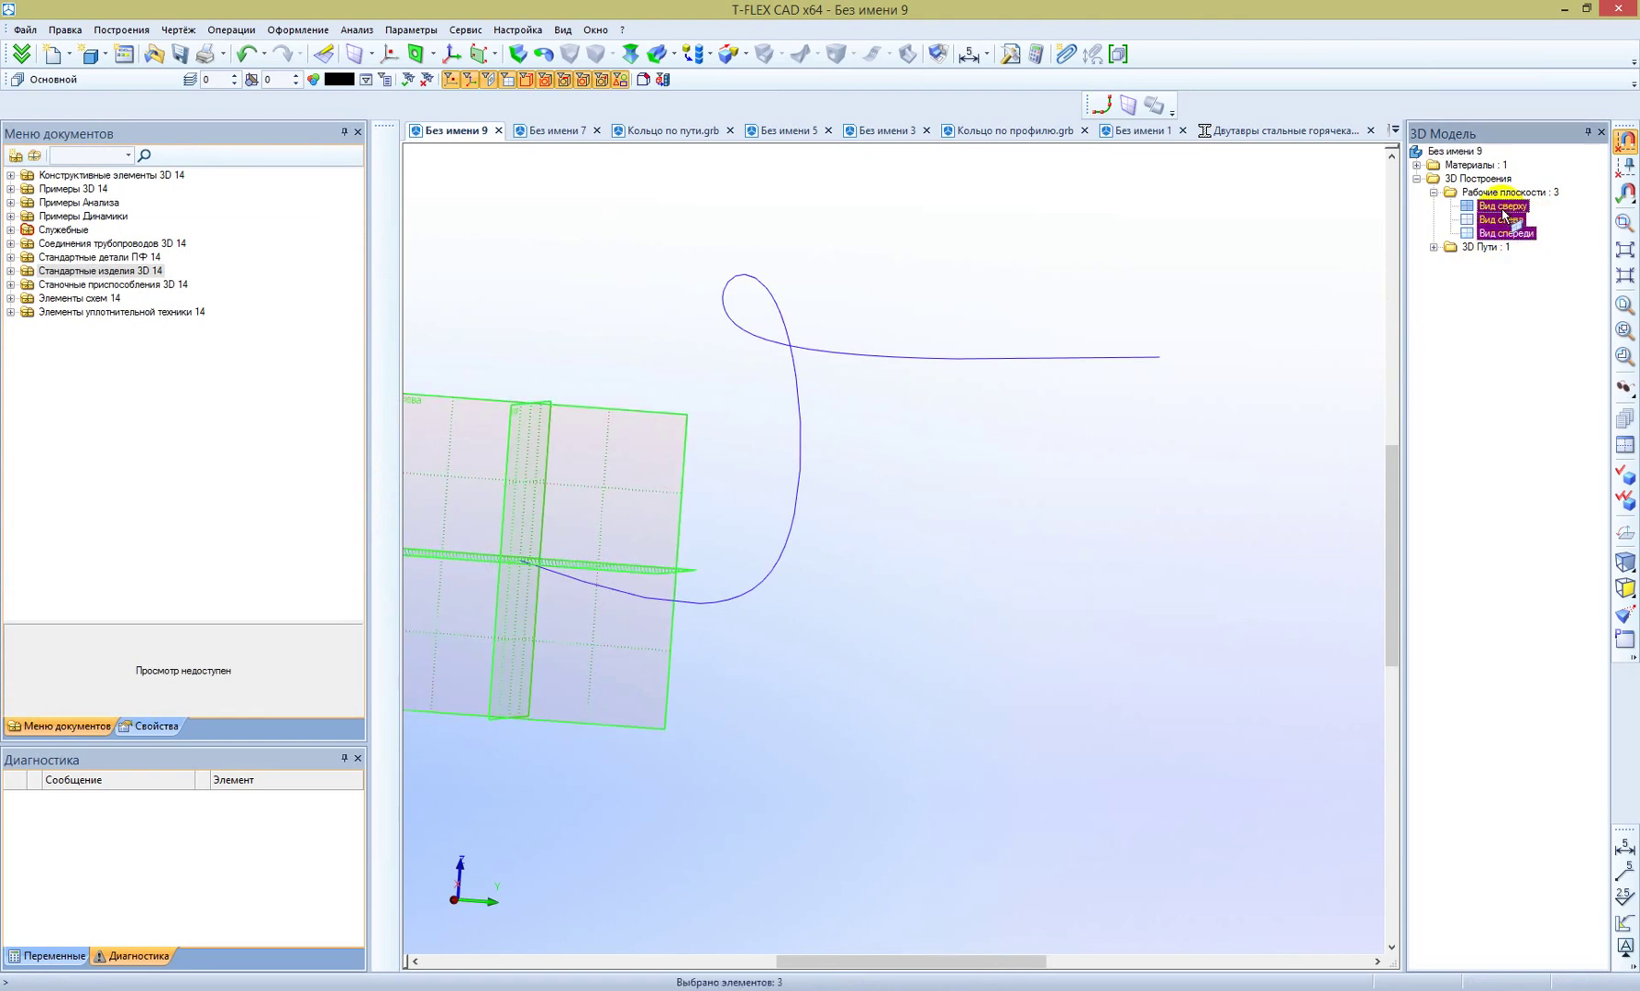
right_click(1503, 211)
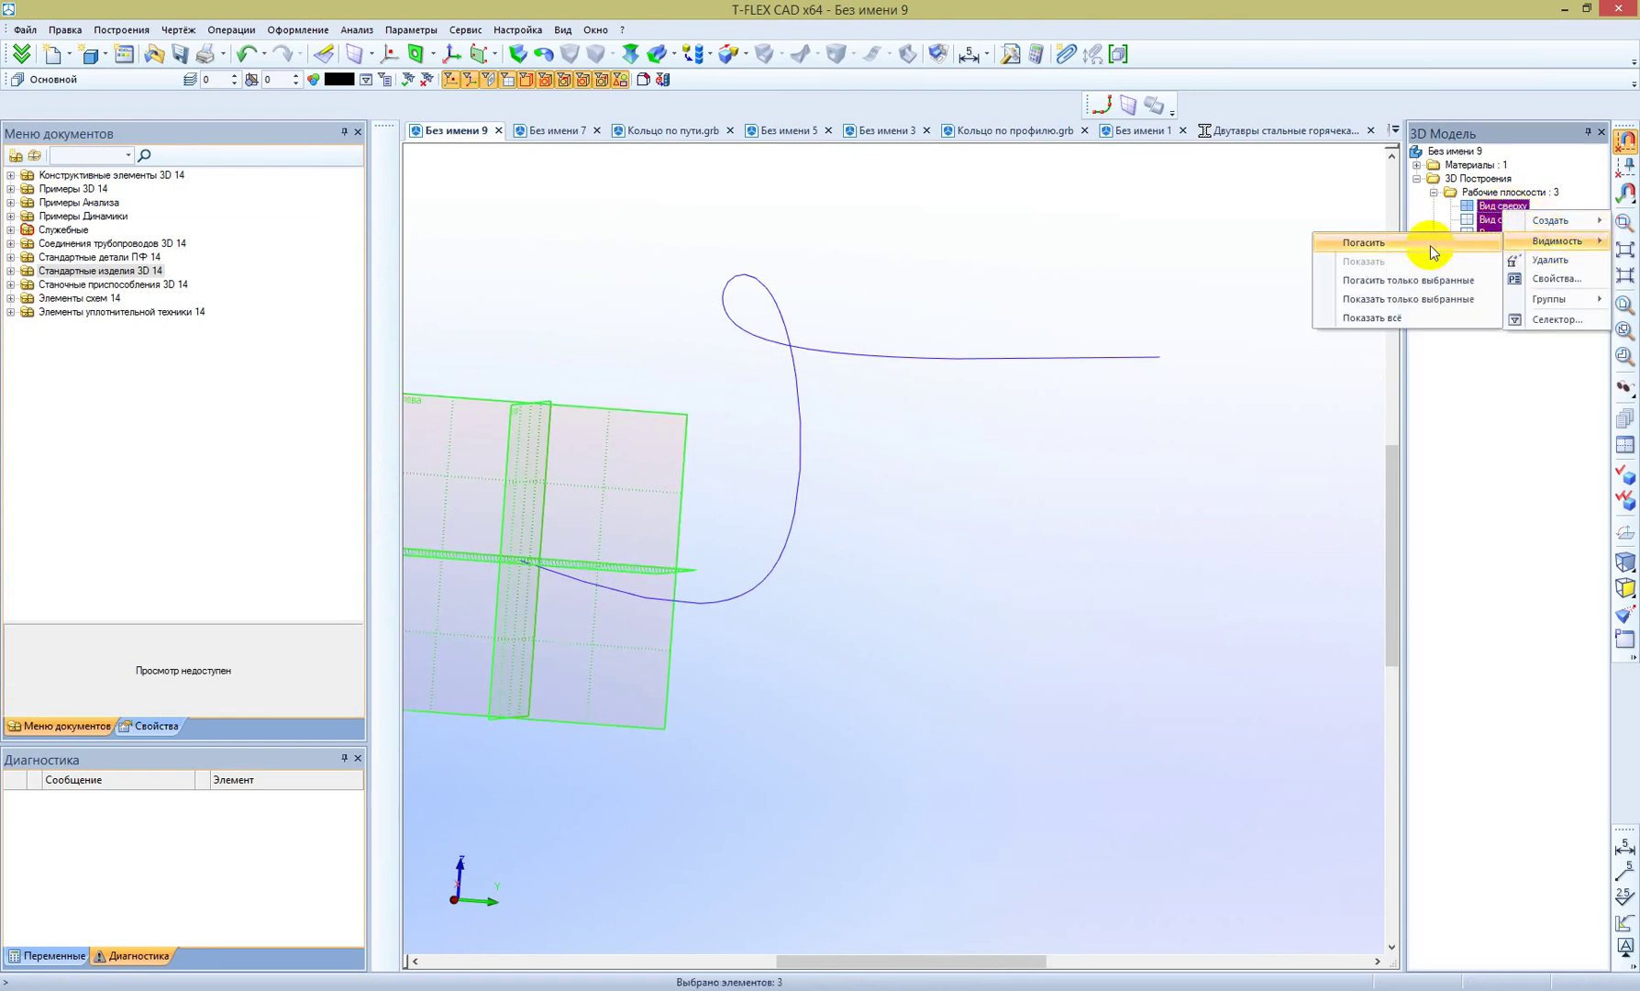
click(1431, 248)
mouse_move(892, 459)
middle_down()
mouse_move(701, 561)
mouse_move(1002, 454)
middle_up()
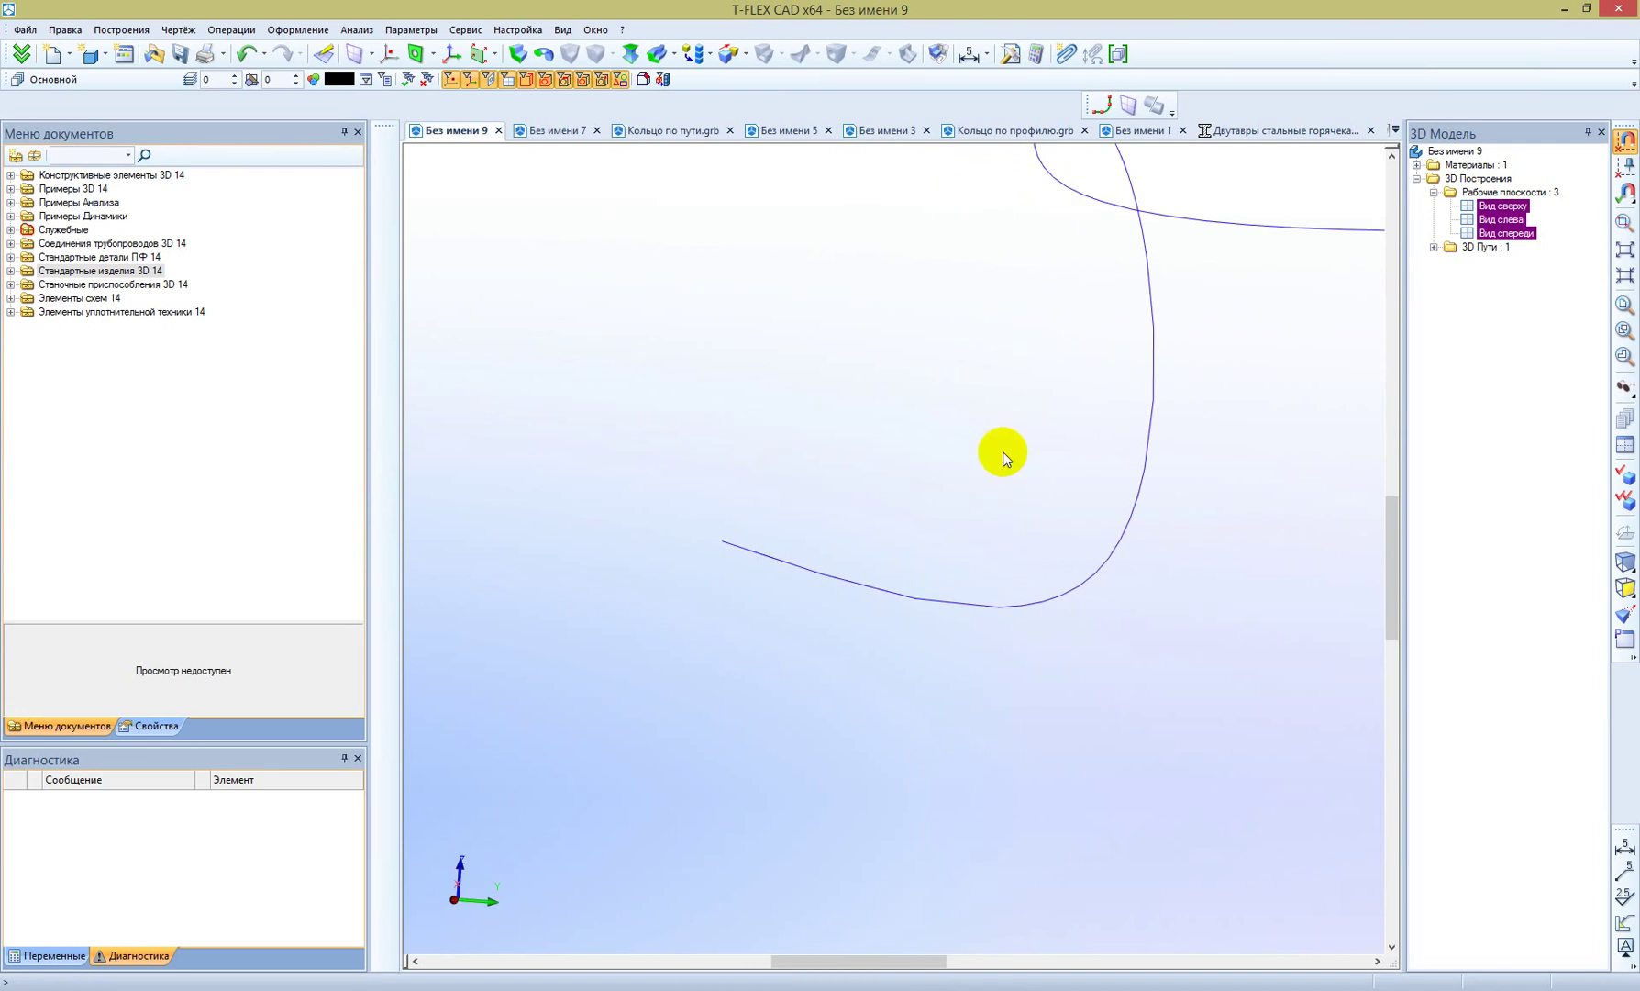
click(1433, 192)
click(1452, 210)
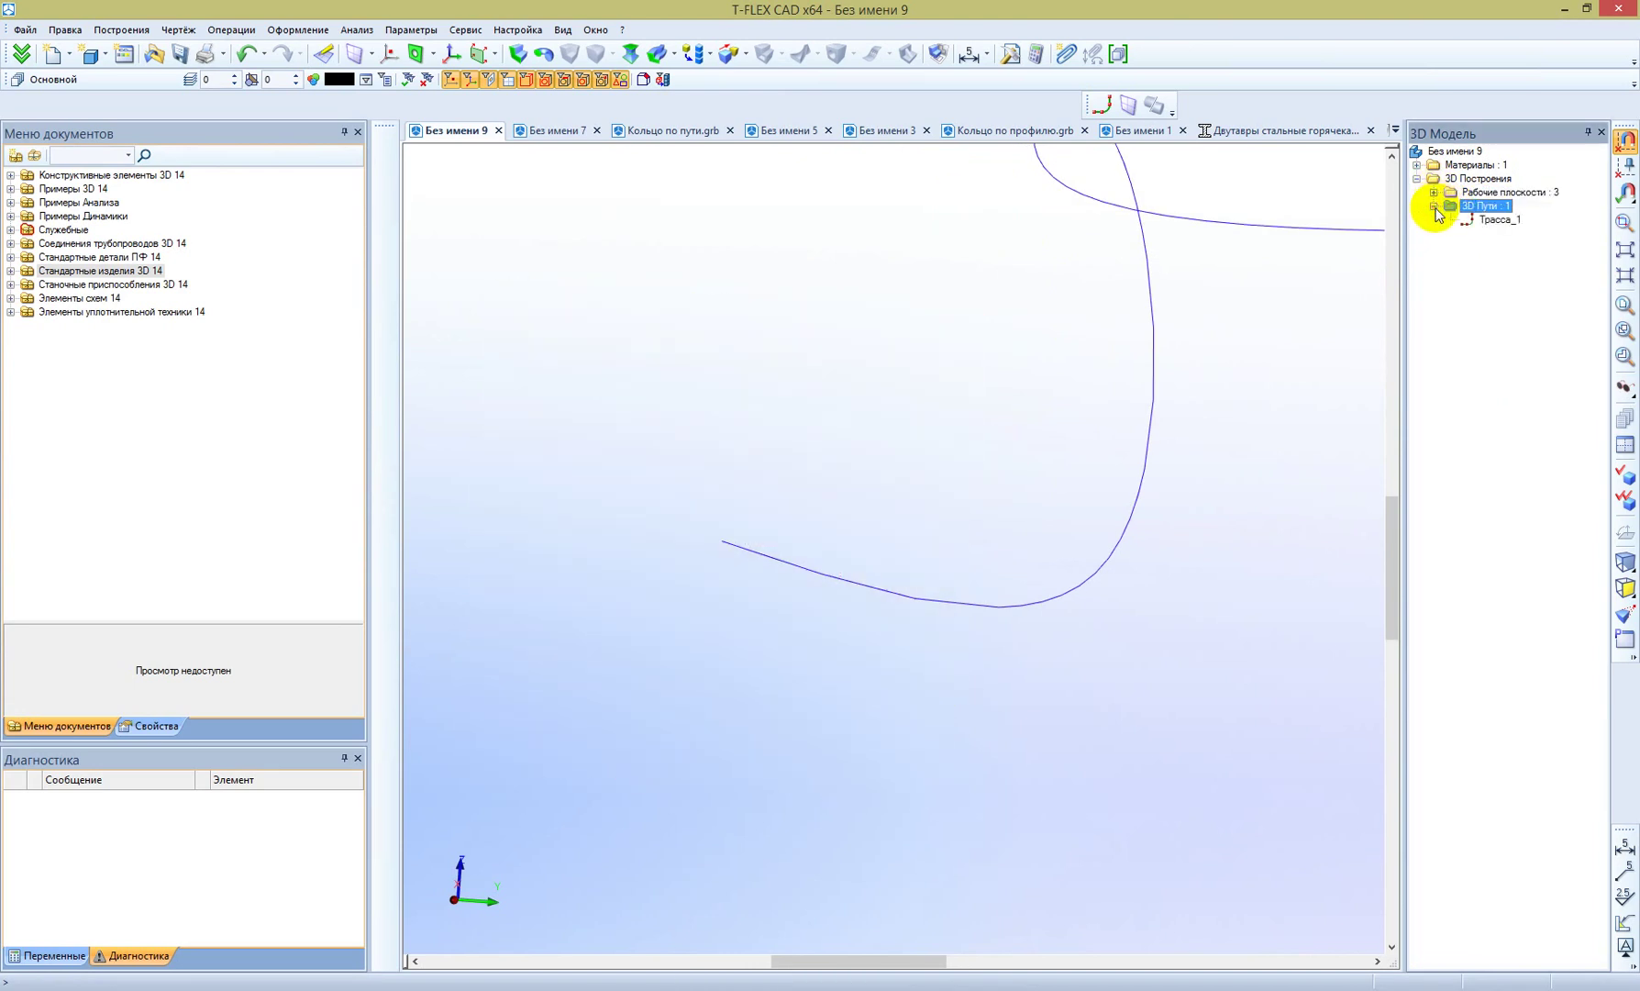
Step: Create a 3D node on Трасса_1 at offset 0, marking the path start
click(409, 83)
click(794, 523)
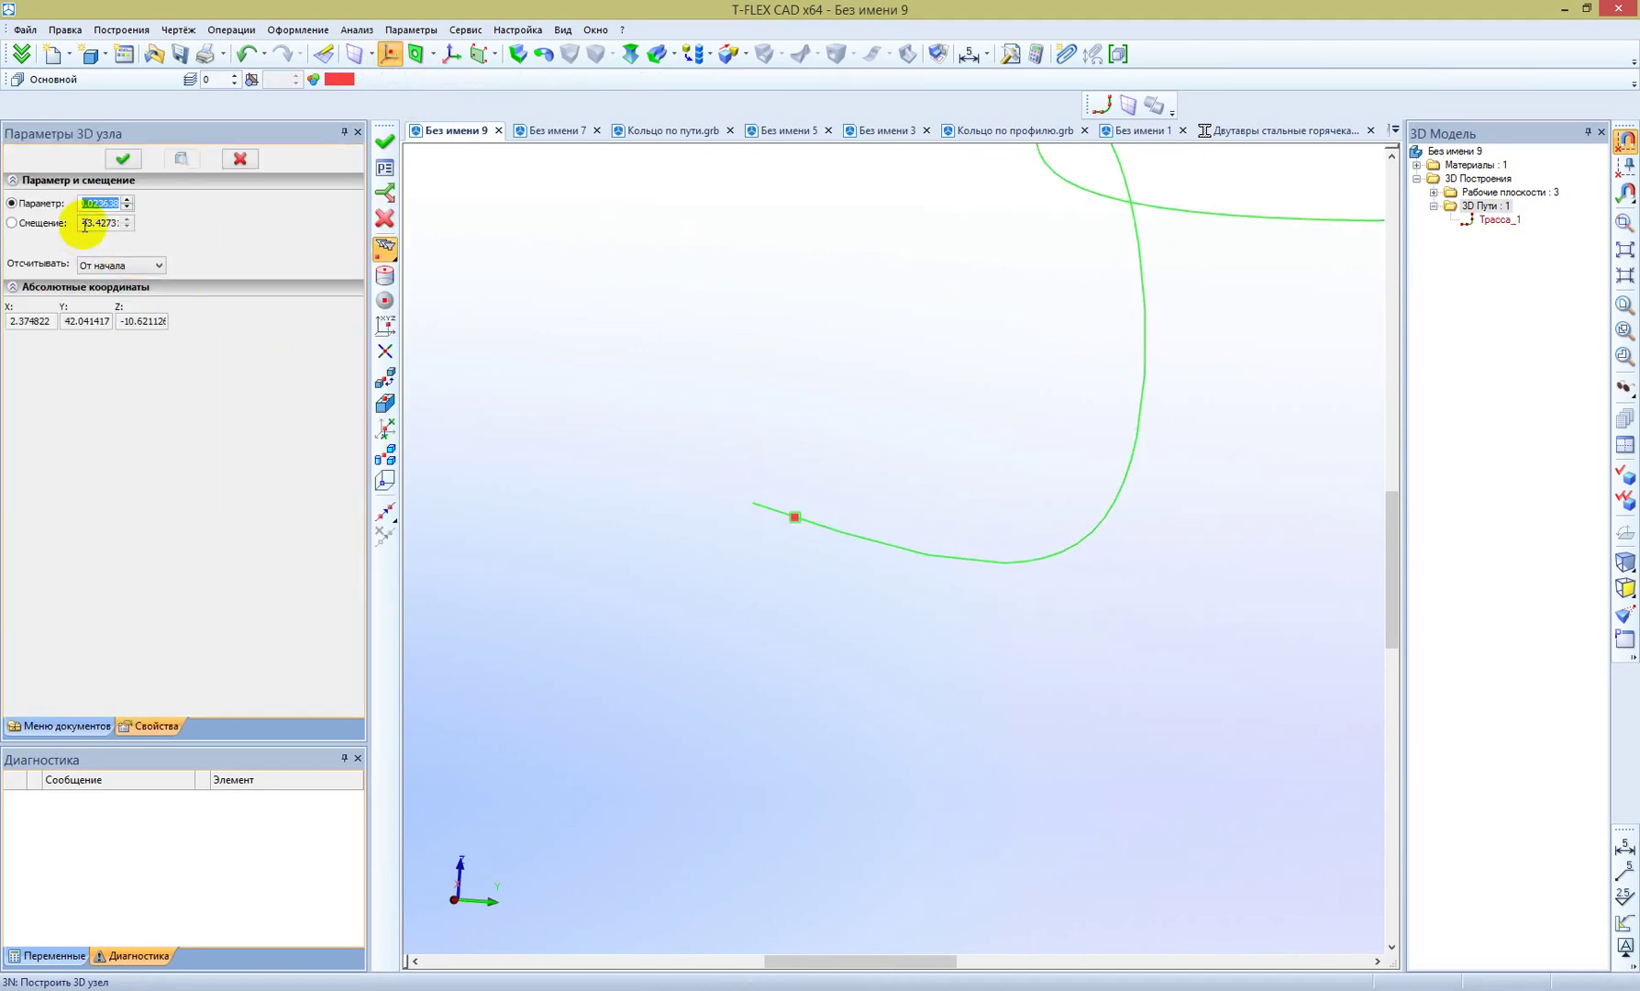
click(37, 222)
text(0)
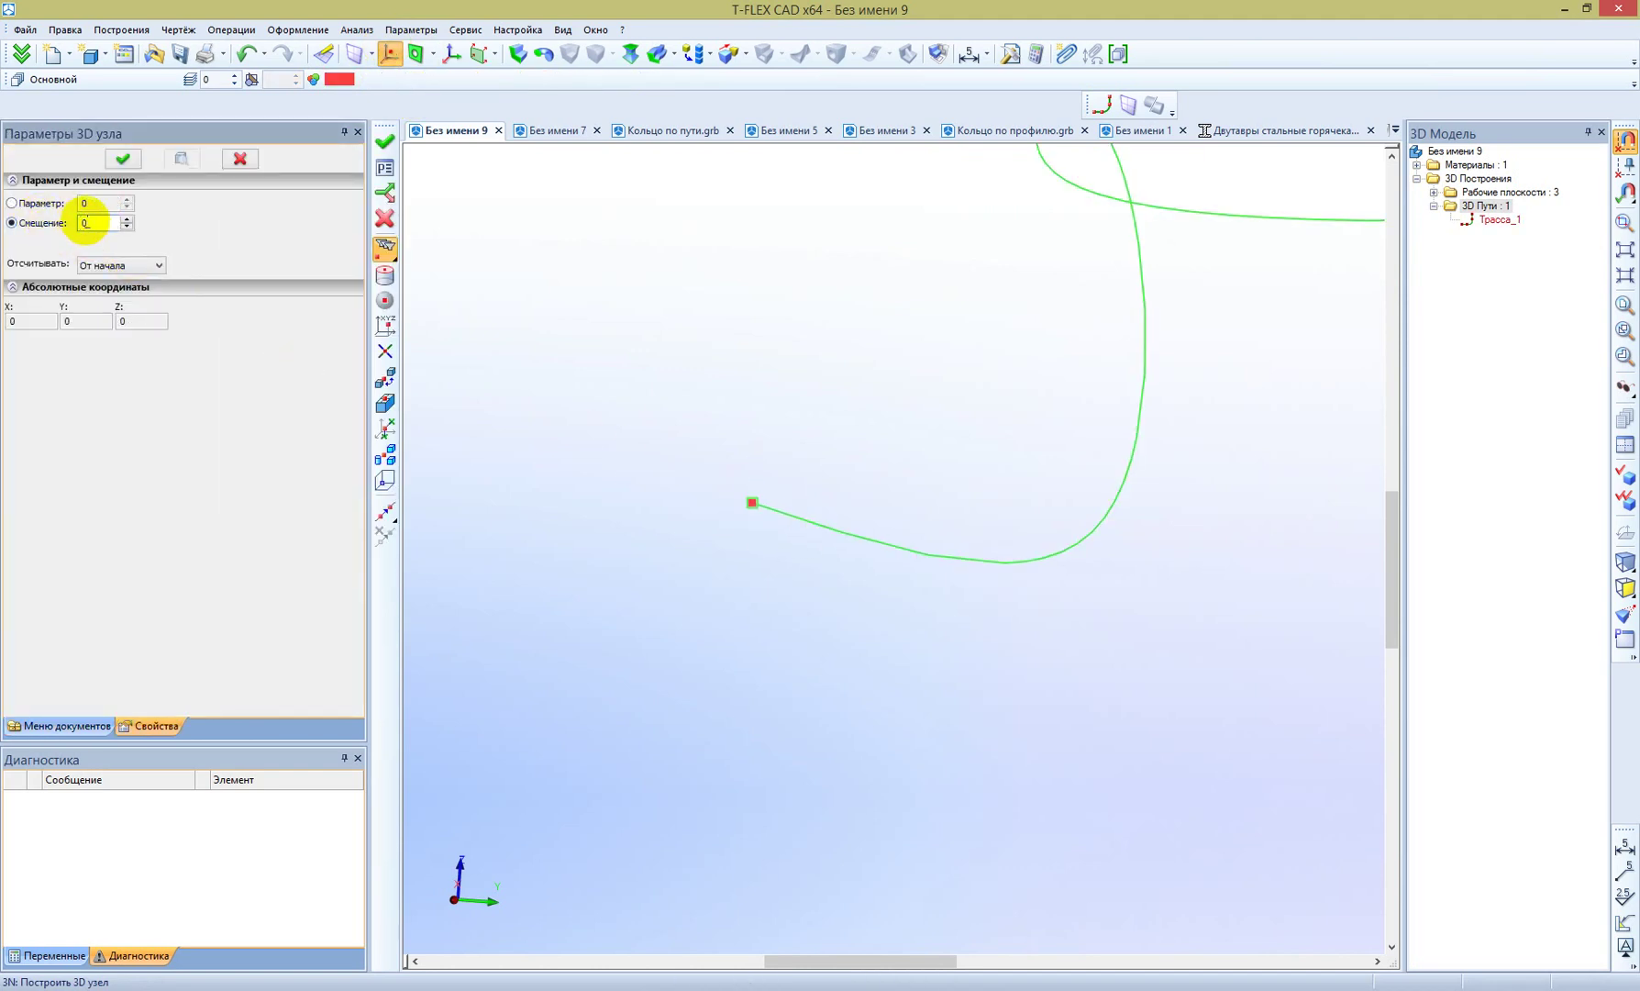
click(385, 144)
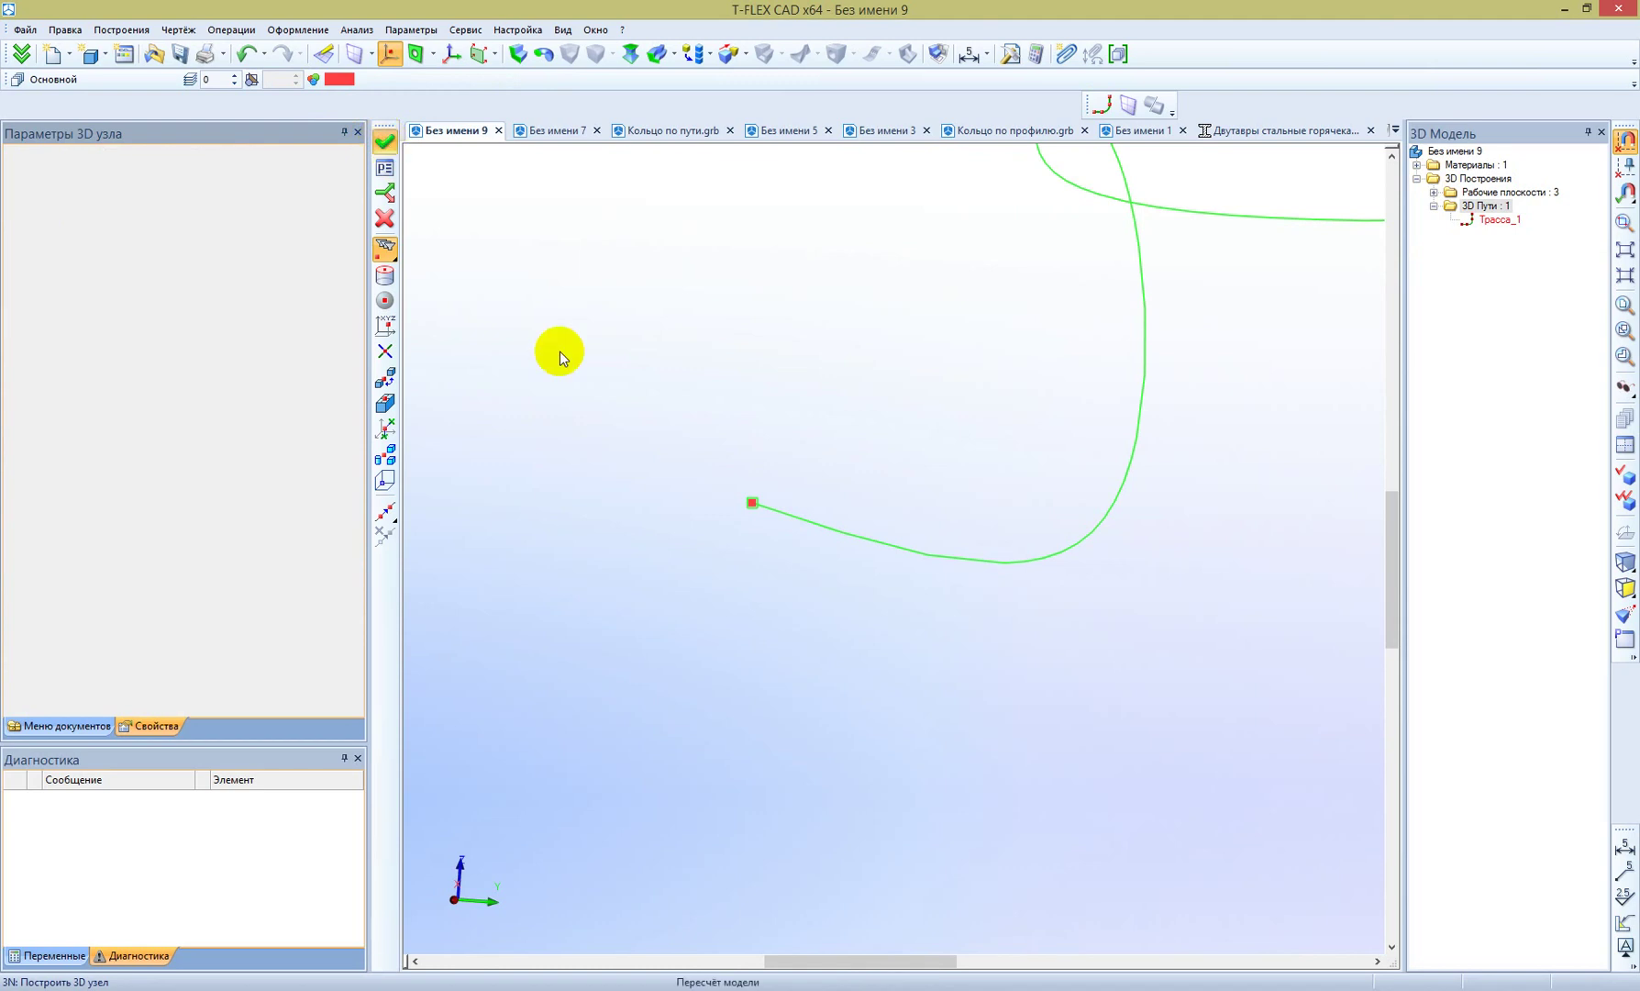
key(Escape)
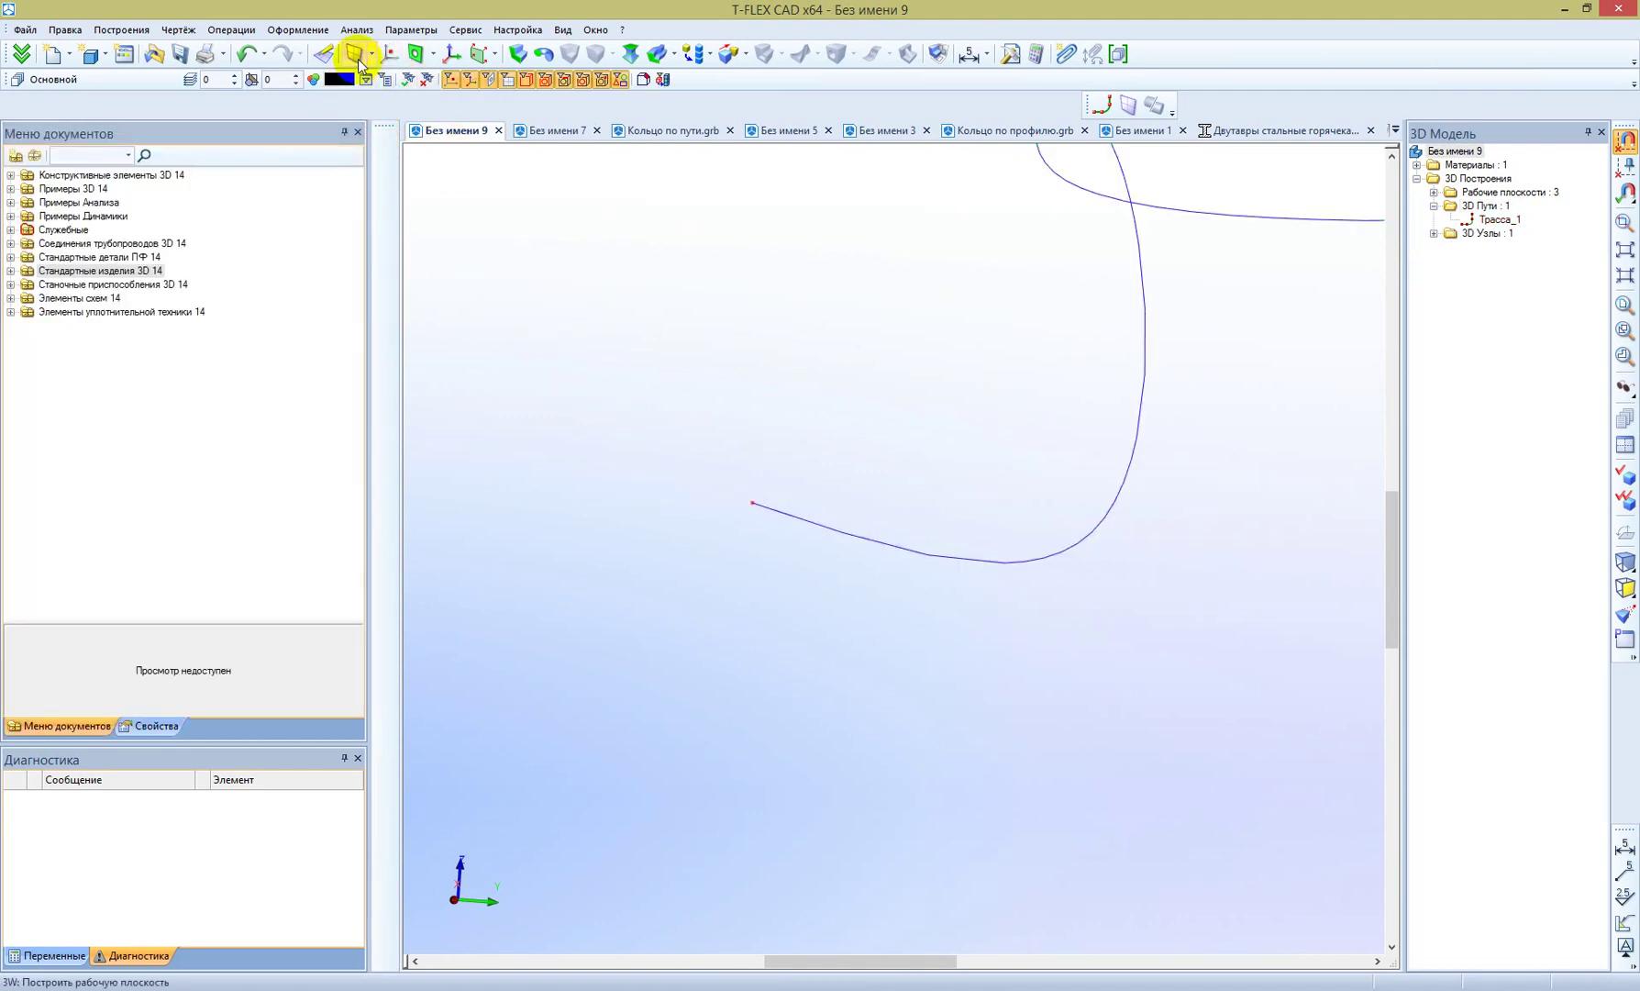
Step: Add a working plane perpendicular to the 3D path at its start
click(356, 53)
click(391, 431)
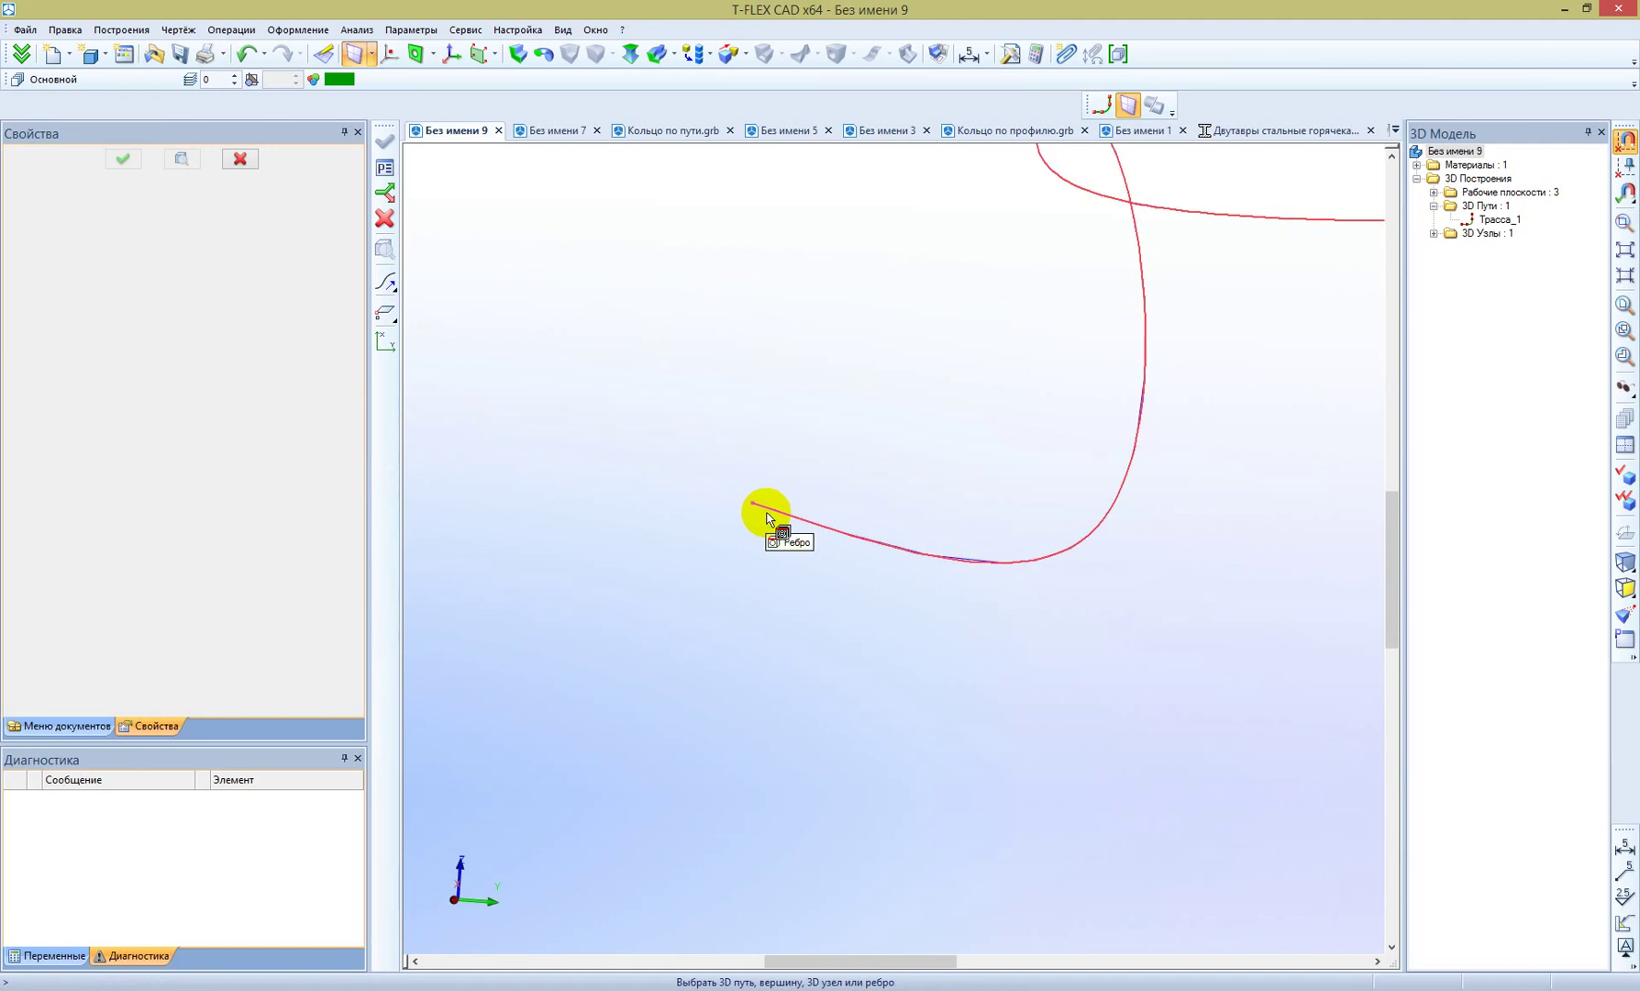
click(385, 280)
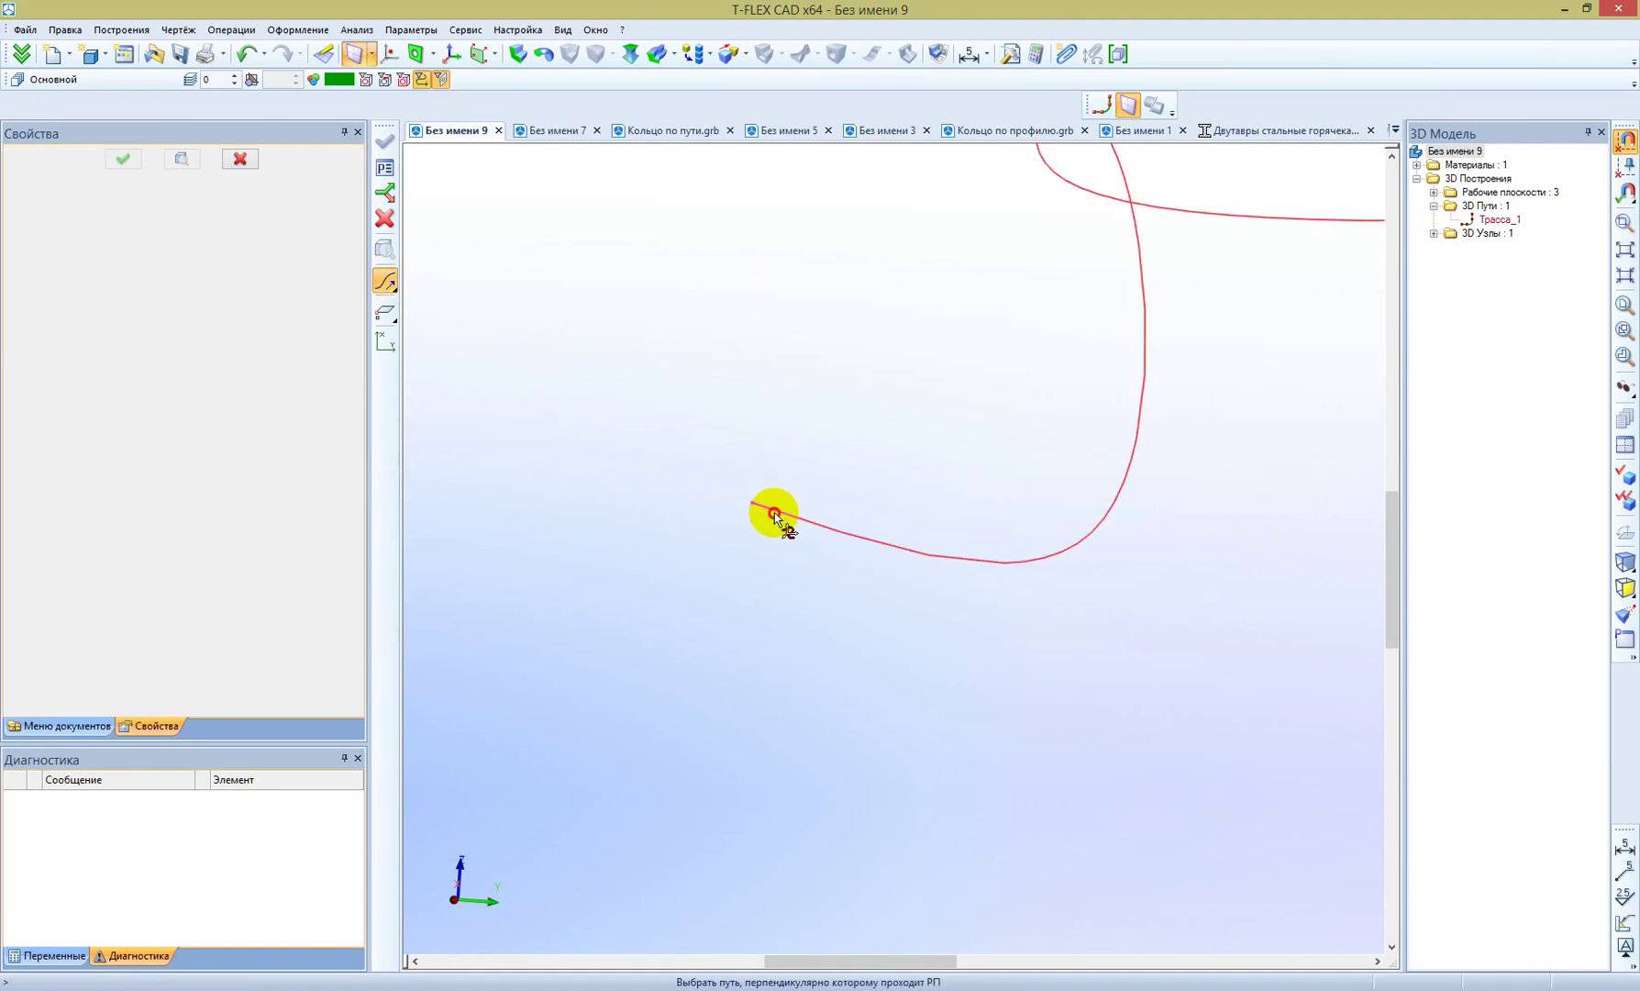
click(775, 515)
mouse_move(904, 635)
right_down()
mouse_move(825, 548)
mouse_move(879, 475)
mouse_move(886, 567)
mouse_move(901, 489)
mouse_move(1054, 500)
mouse_move(769, 534)
right_up()
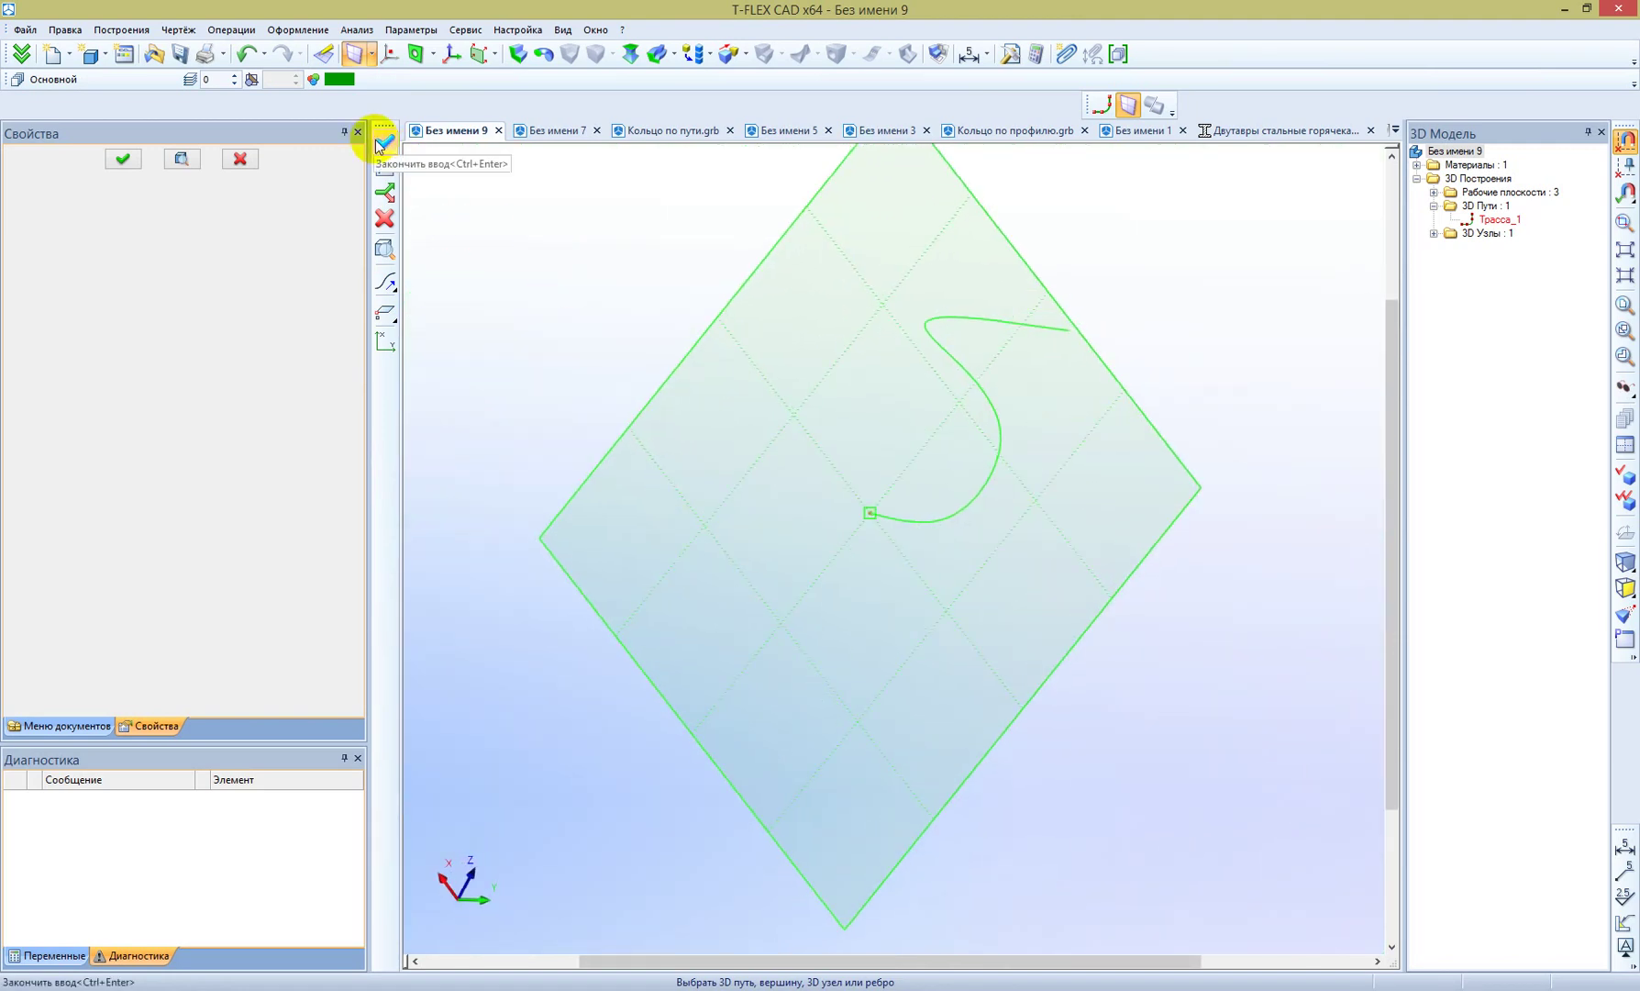
click(375, 139)
right_click(664, 385)
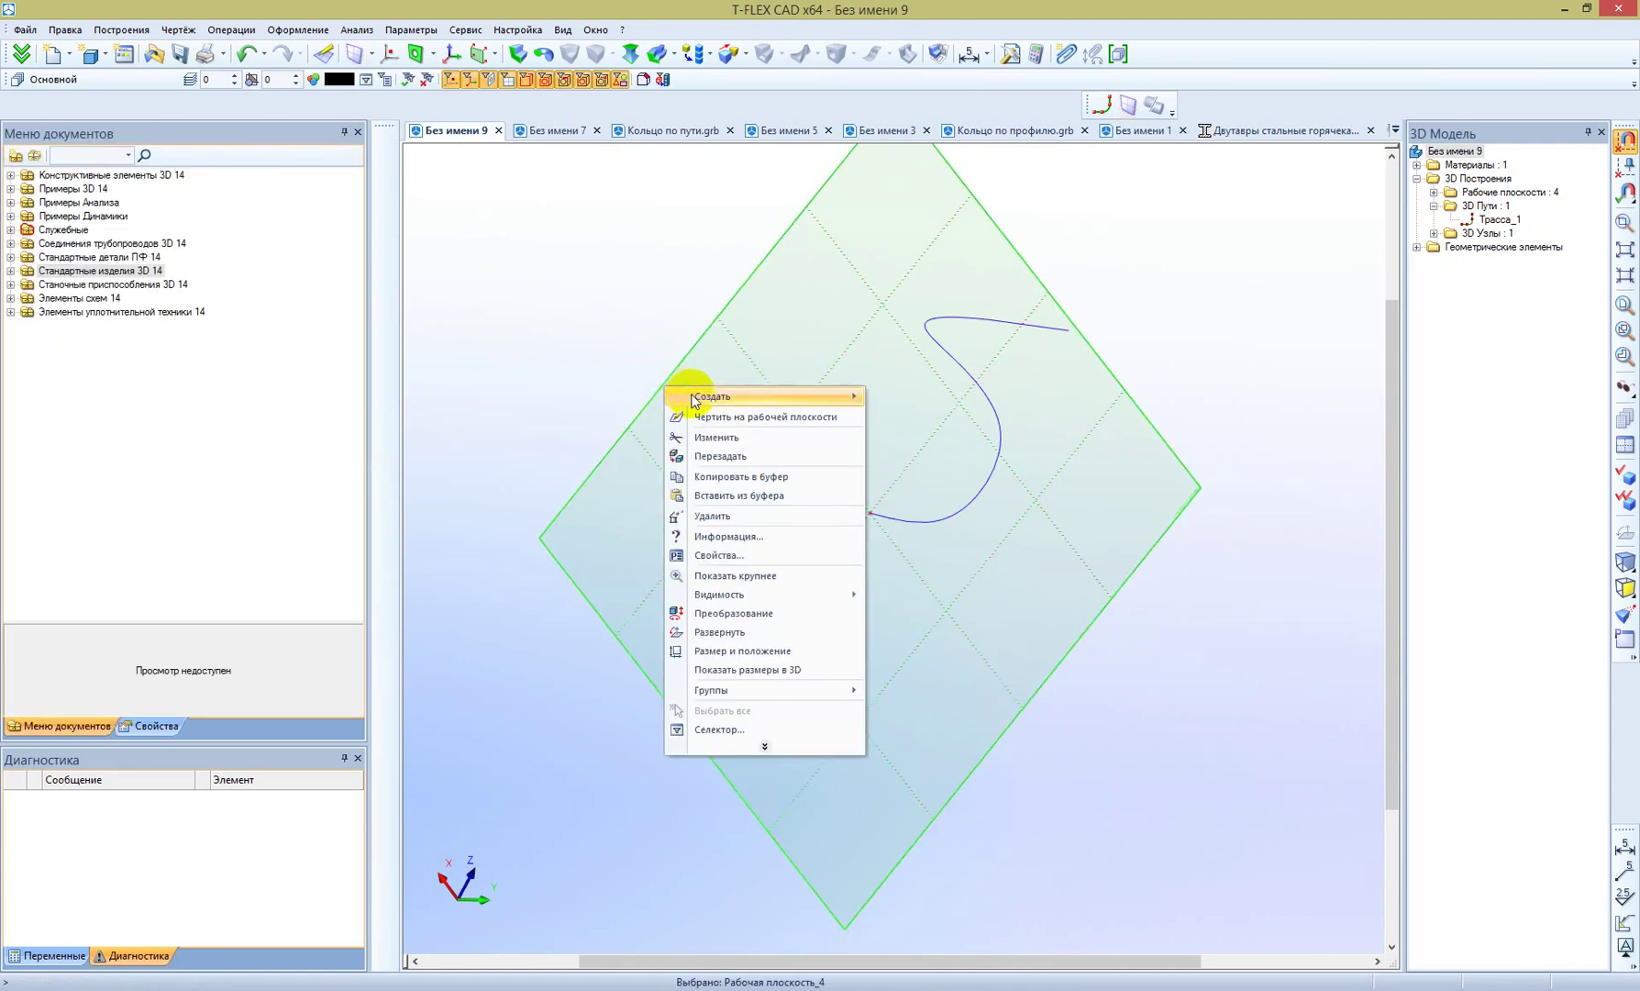
Step: Draw a circle on the new plane with radius D/2, making D an external variable of 50
click(710, 410)
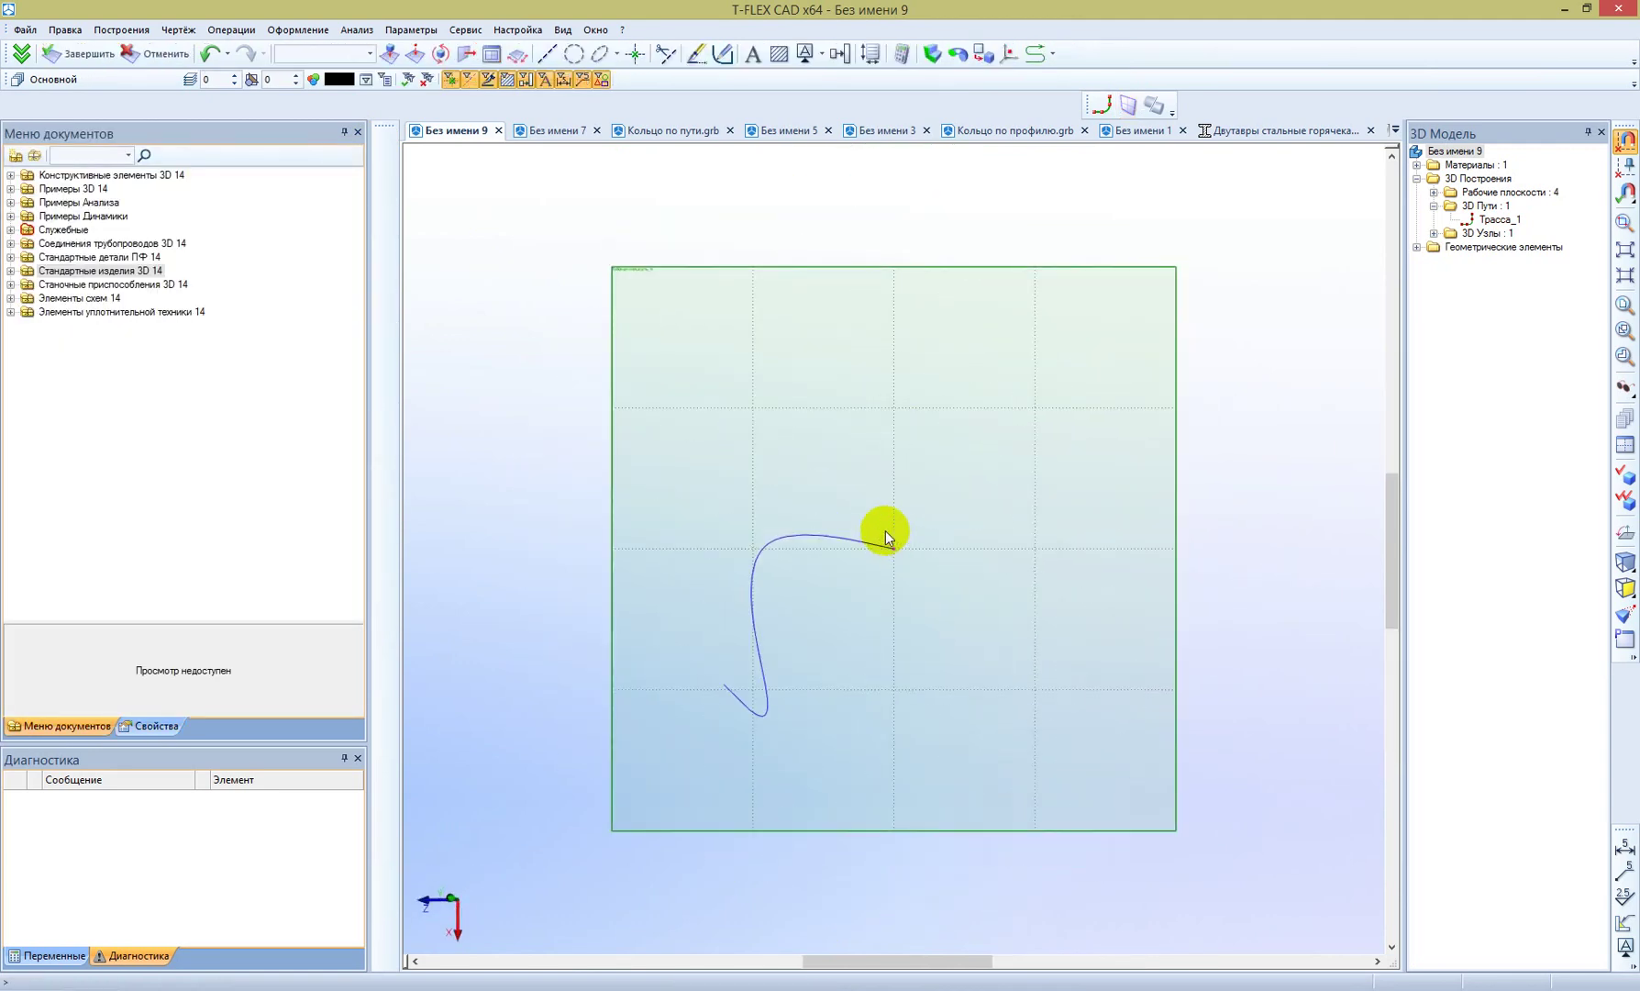
click(576, 57)
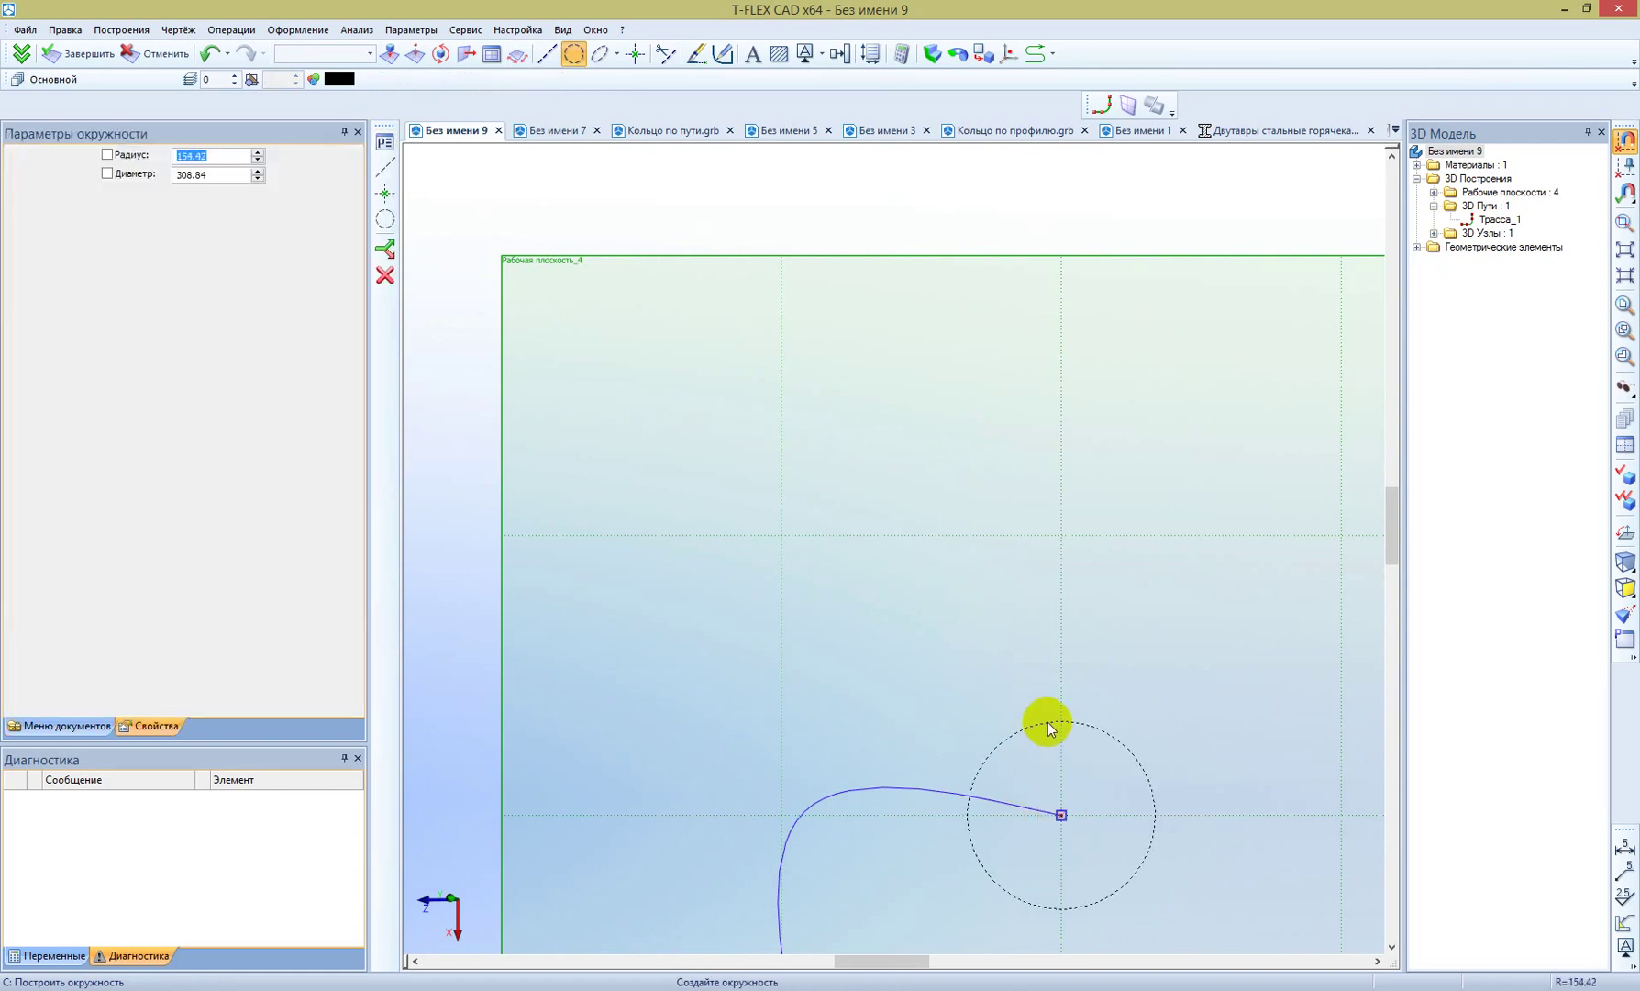
key(BackSpace)
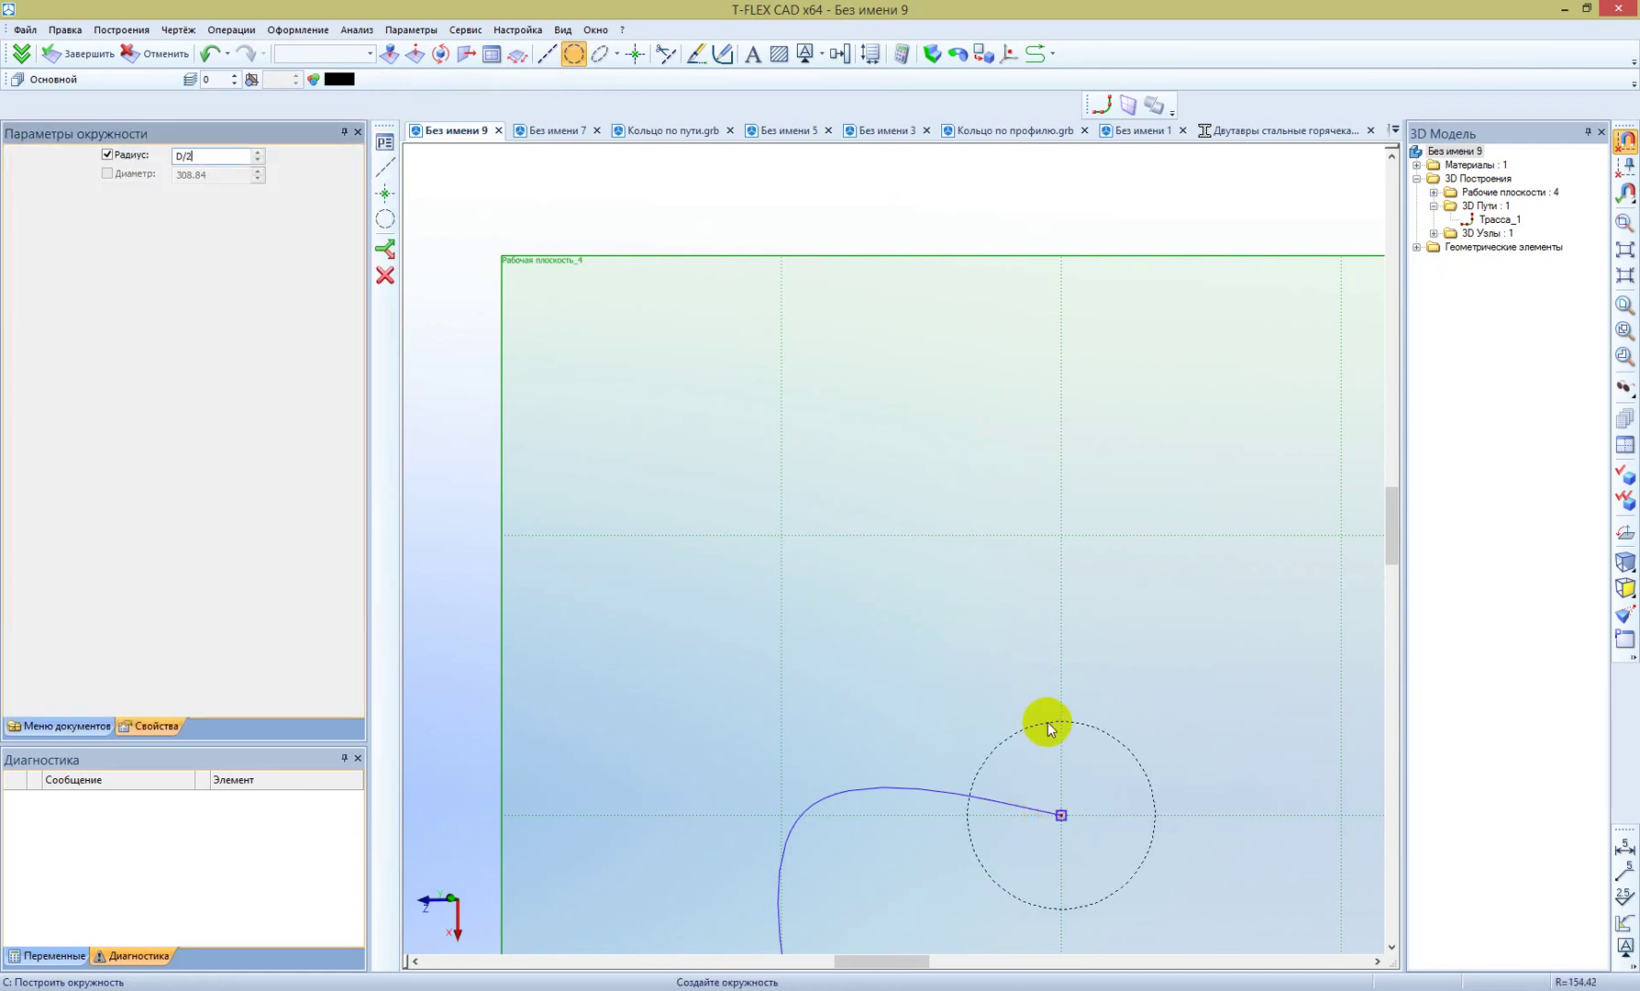
key(Return)
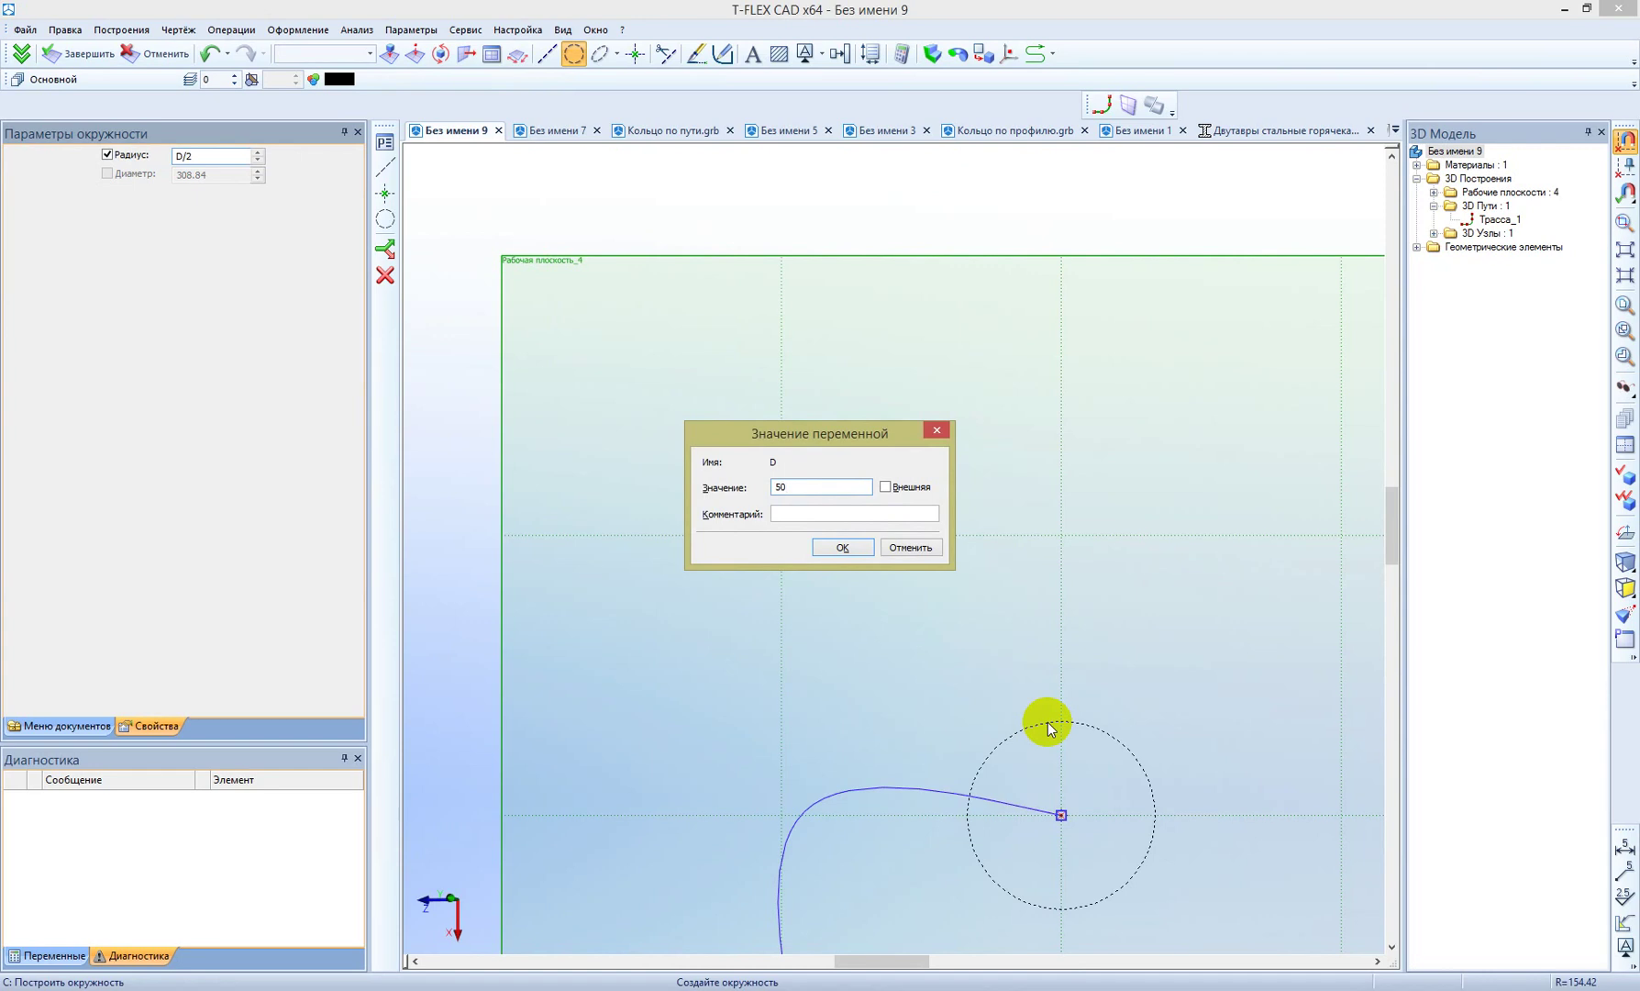
click(842, 548)
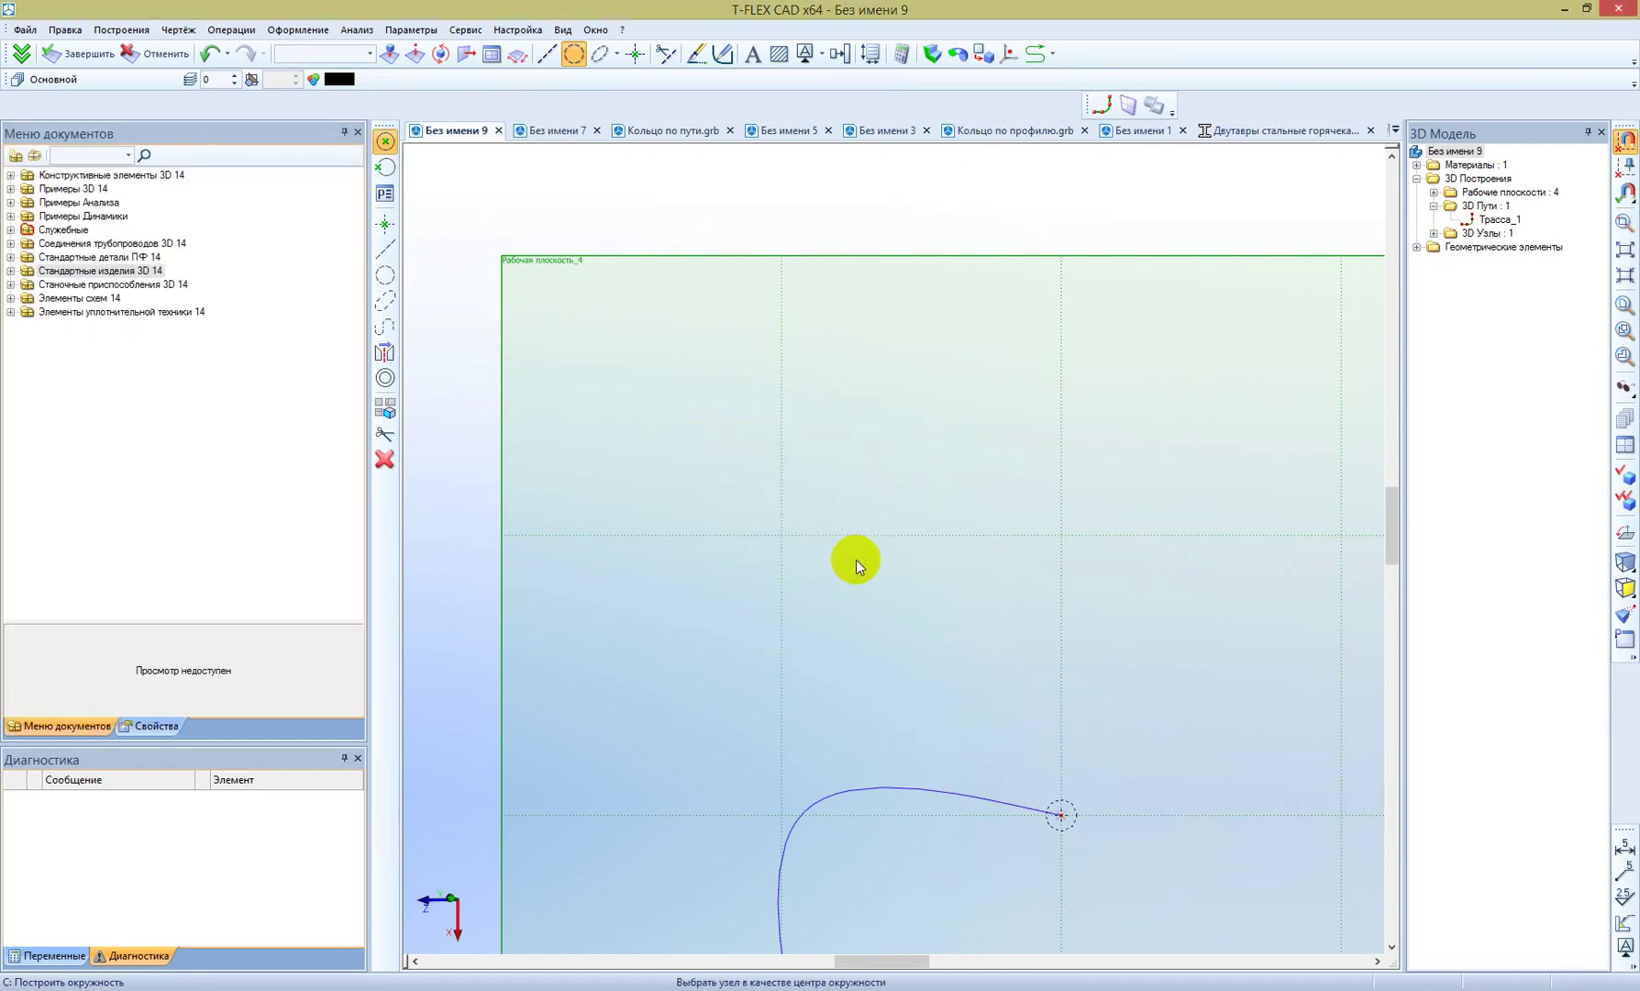
scroll(1006, 635, up, 3)
Step: Pull the circle's edge outward to enlarge it and accept the new D value
right_click(1006, 632)
drag(1028, 476, 913, 372)
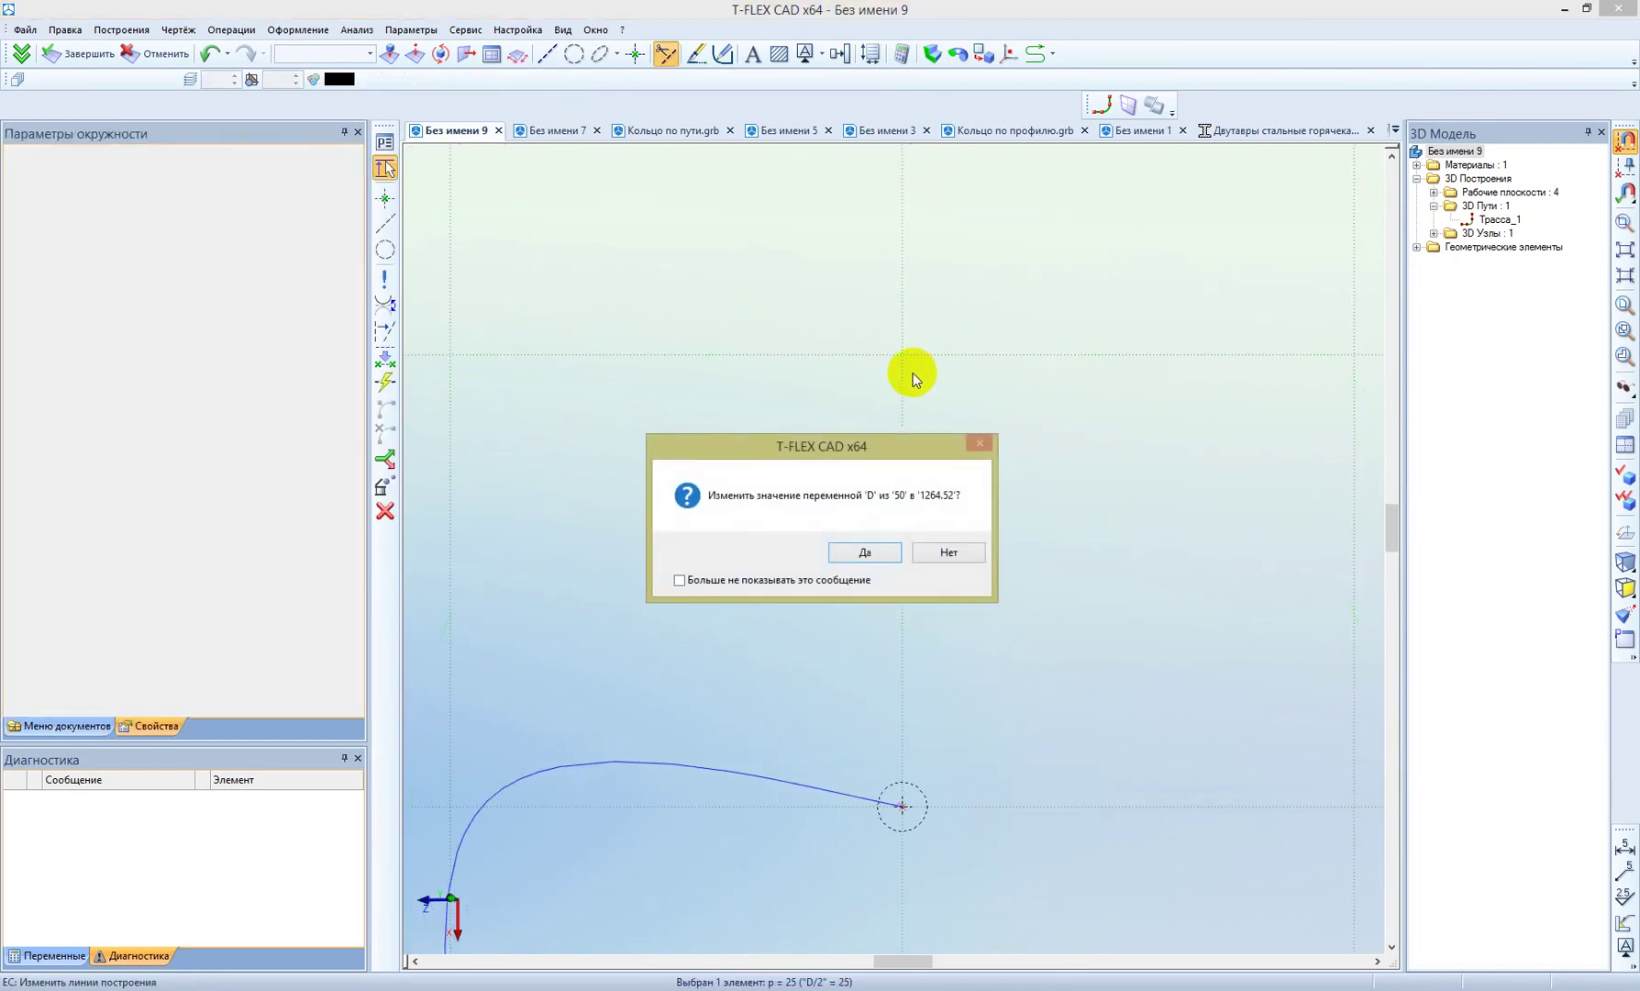
click(862, 555)
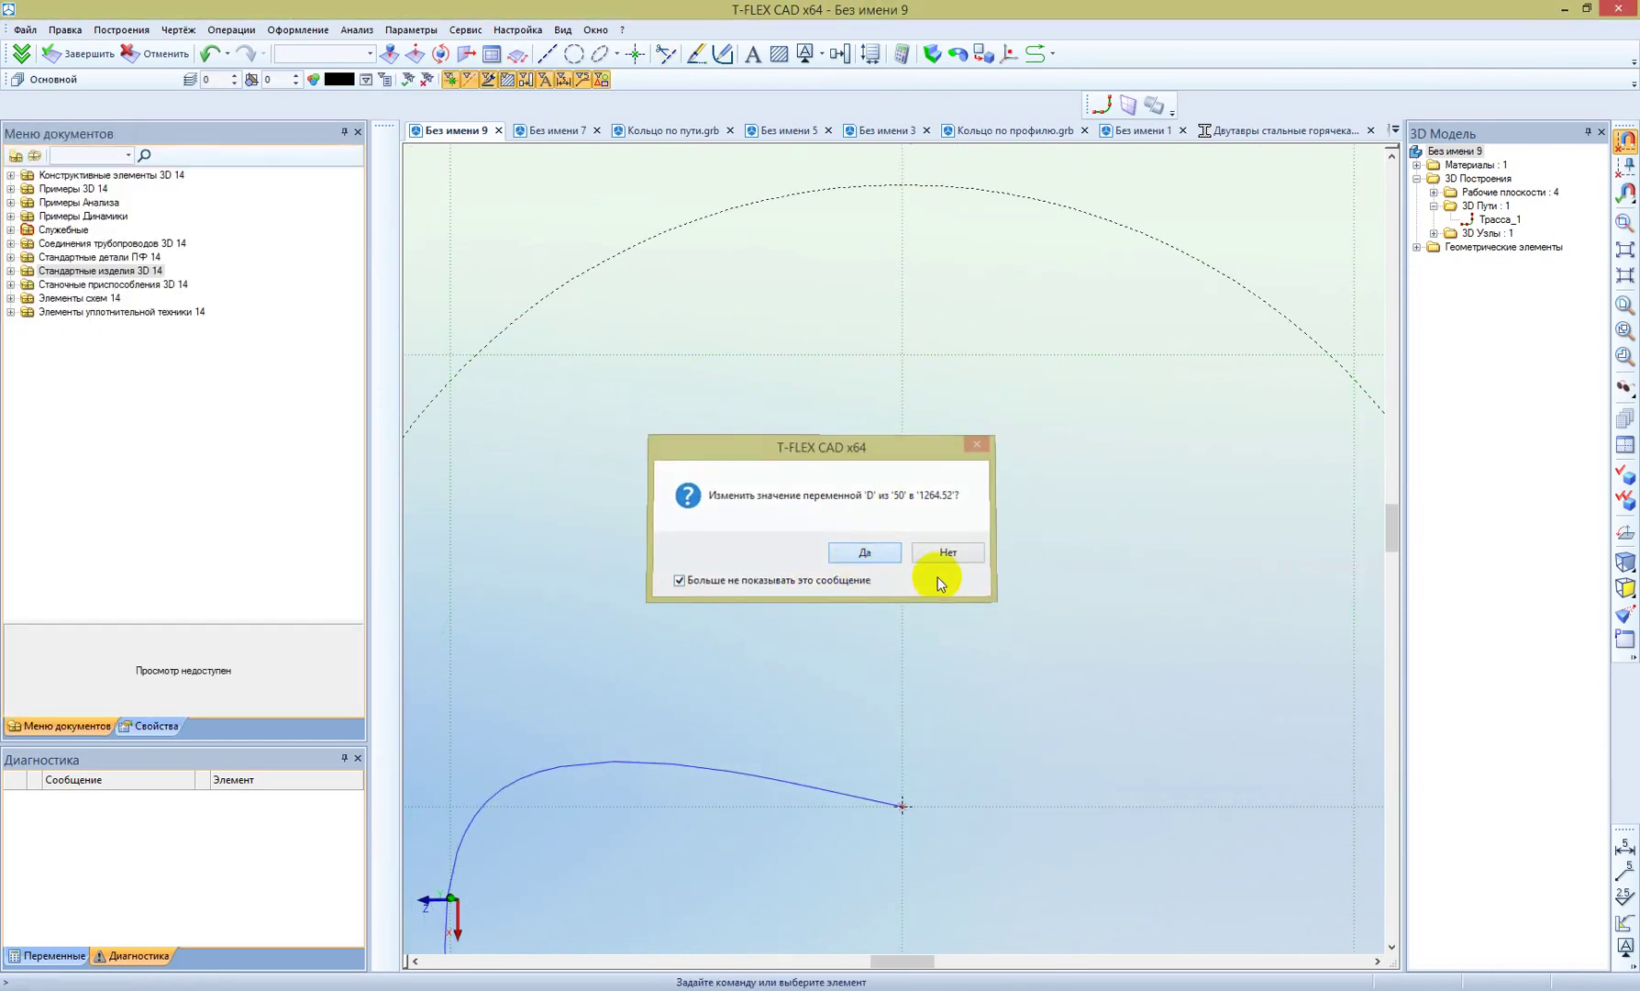
Step: Place construction nodes where the path meets the plane and at the circle's top
click(633, 55)
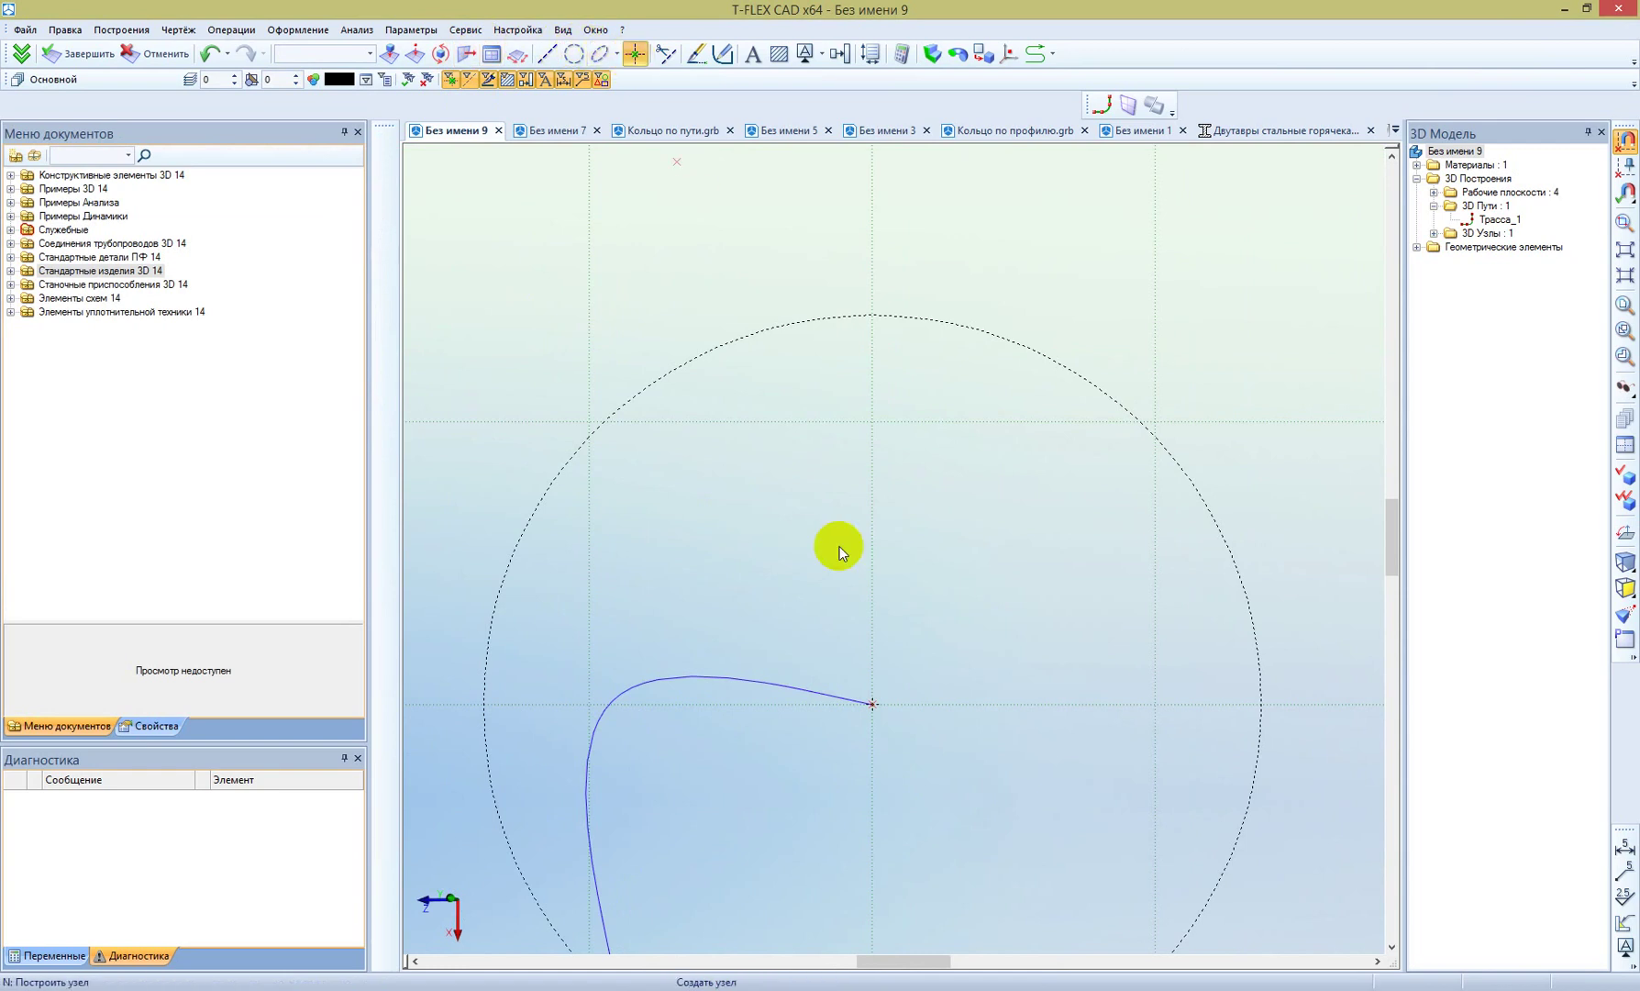
click(873, 701)
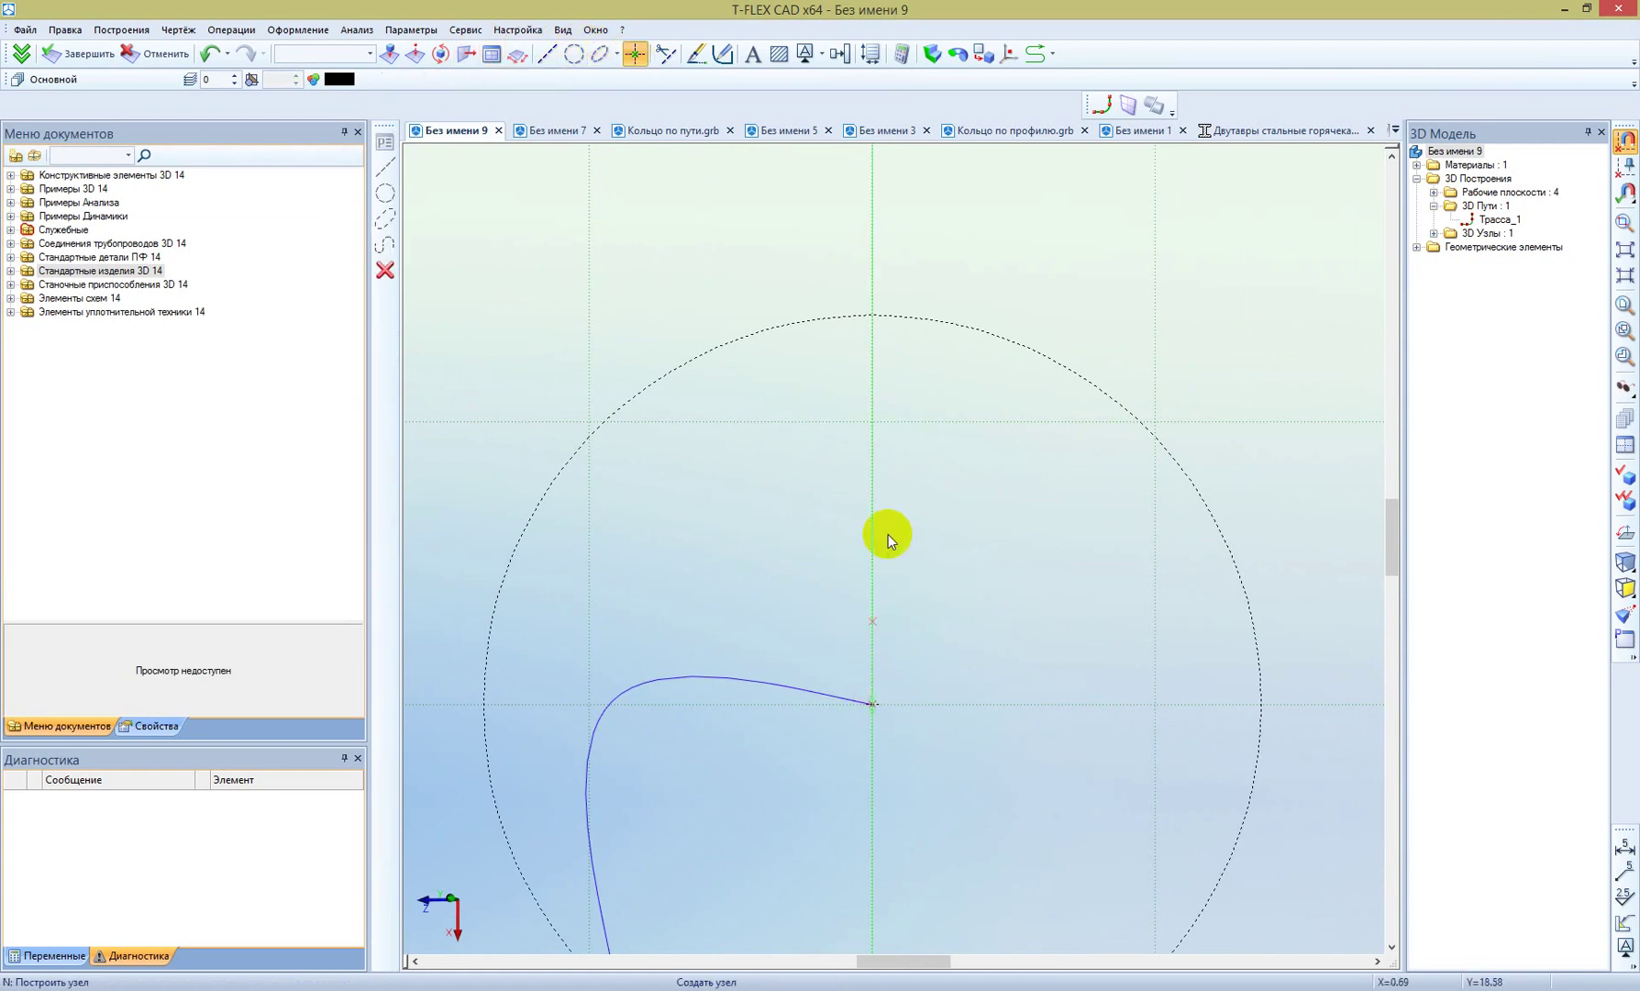
click(911, 329)
click(548, 55)
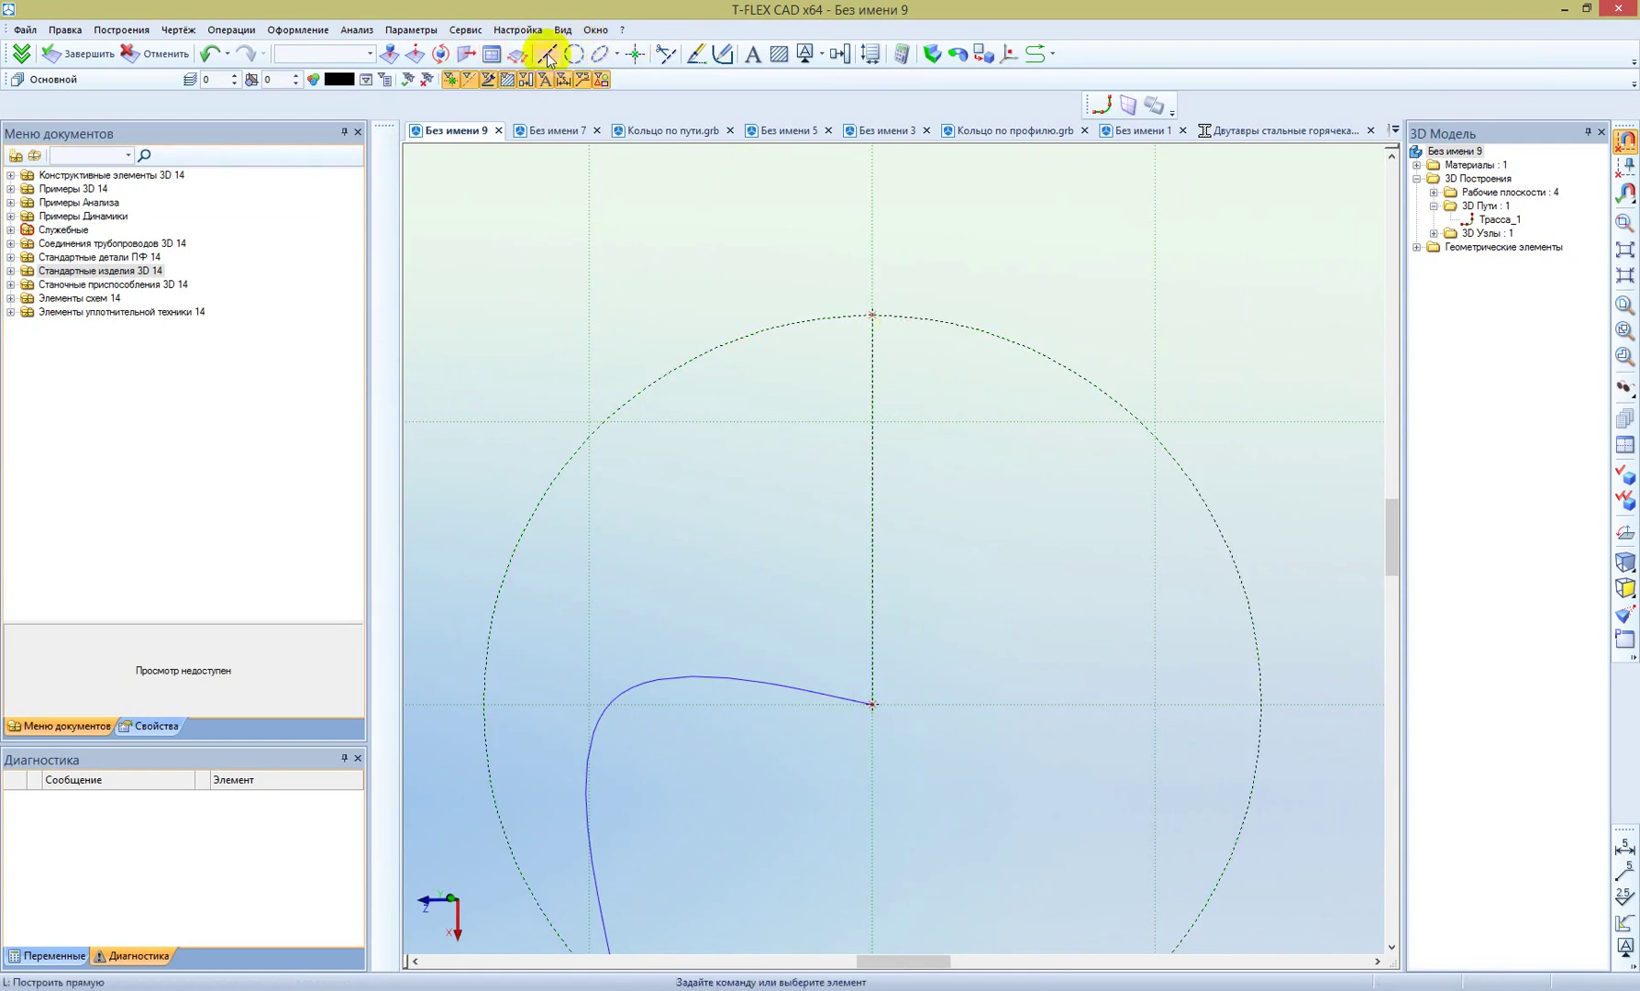
Step: Draw a small circle centred on the top node with radius d/2, d = 50
click(573, 53)
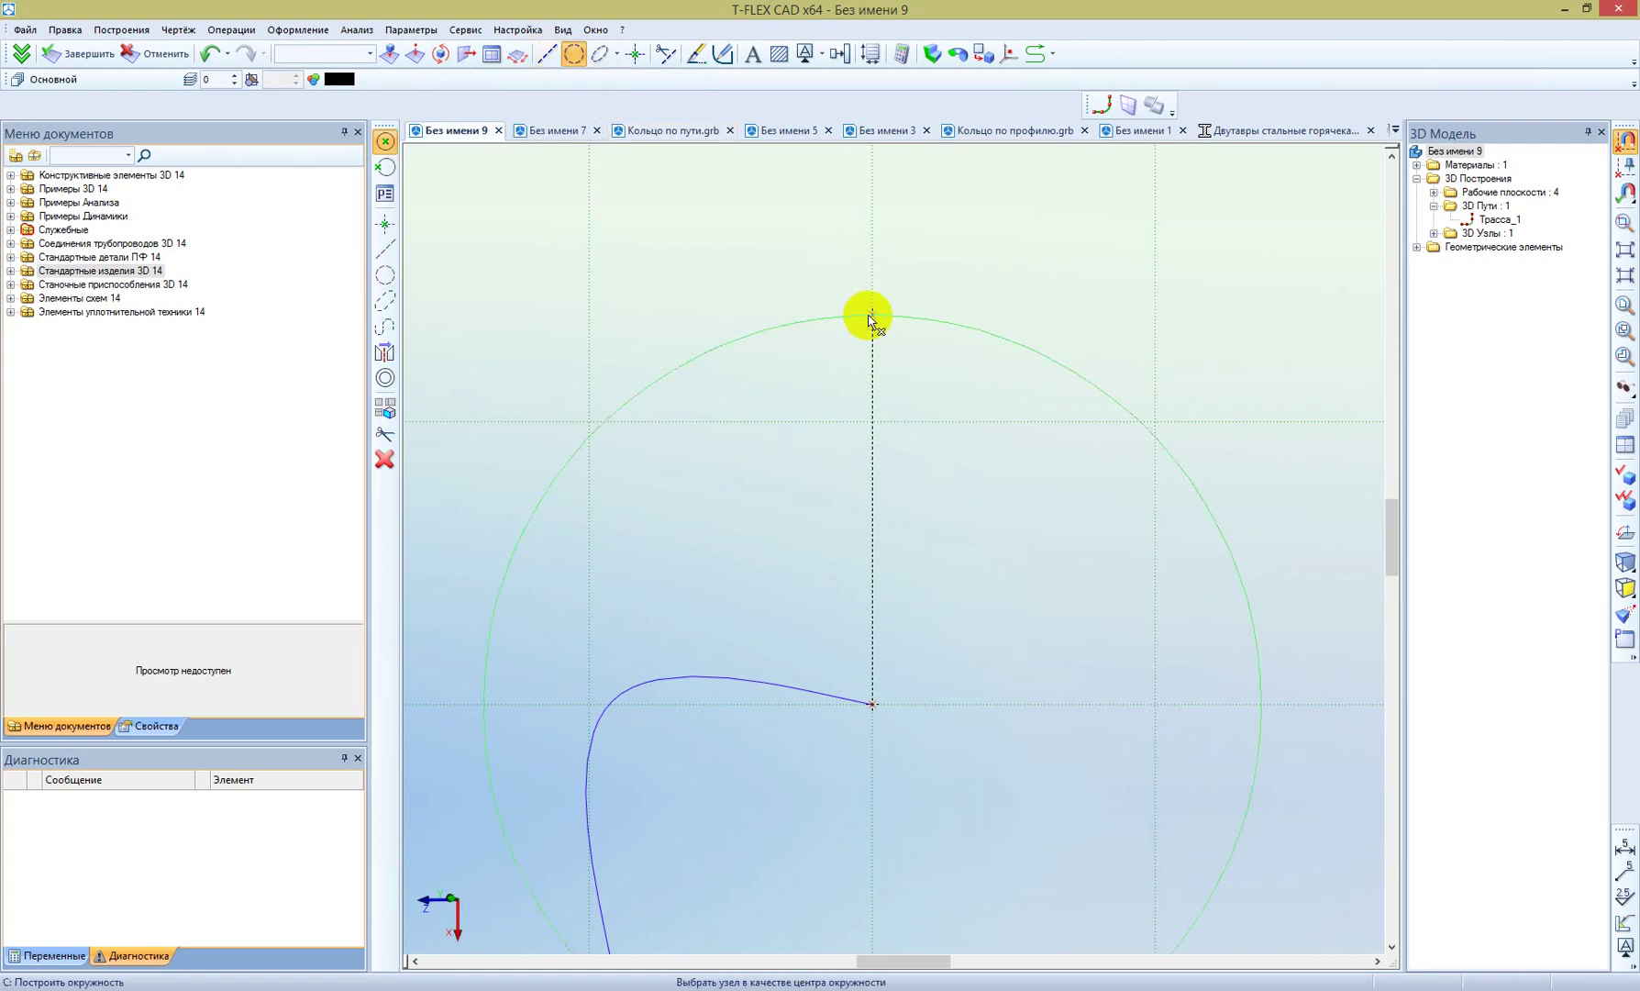
click(872, 314)
key(BackSpace)
text(d/2)
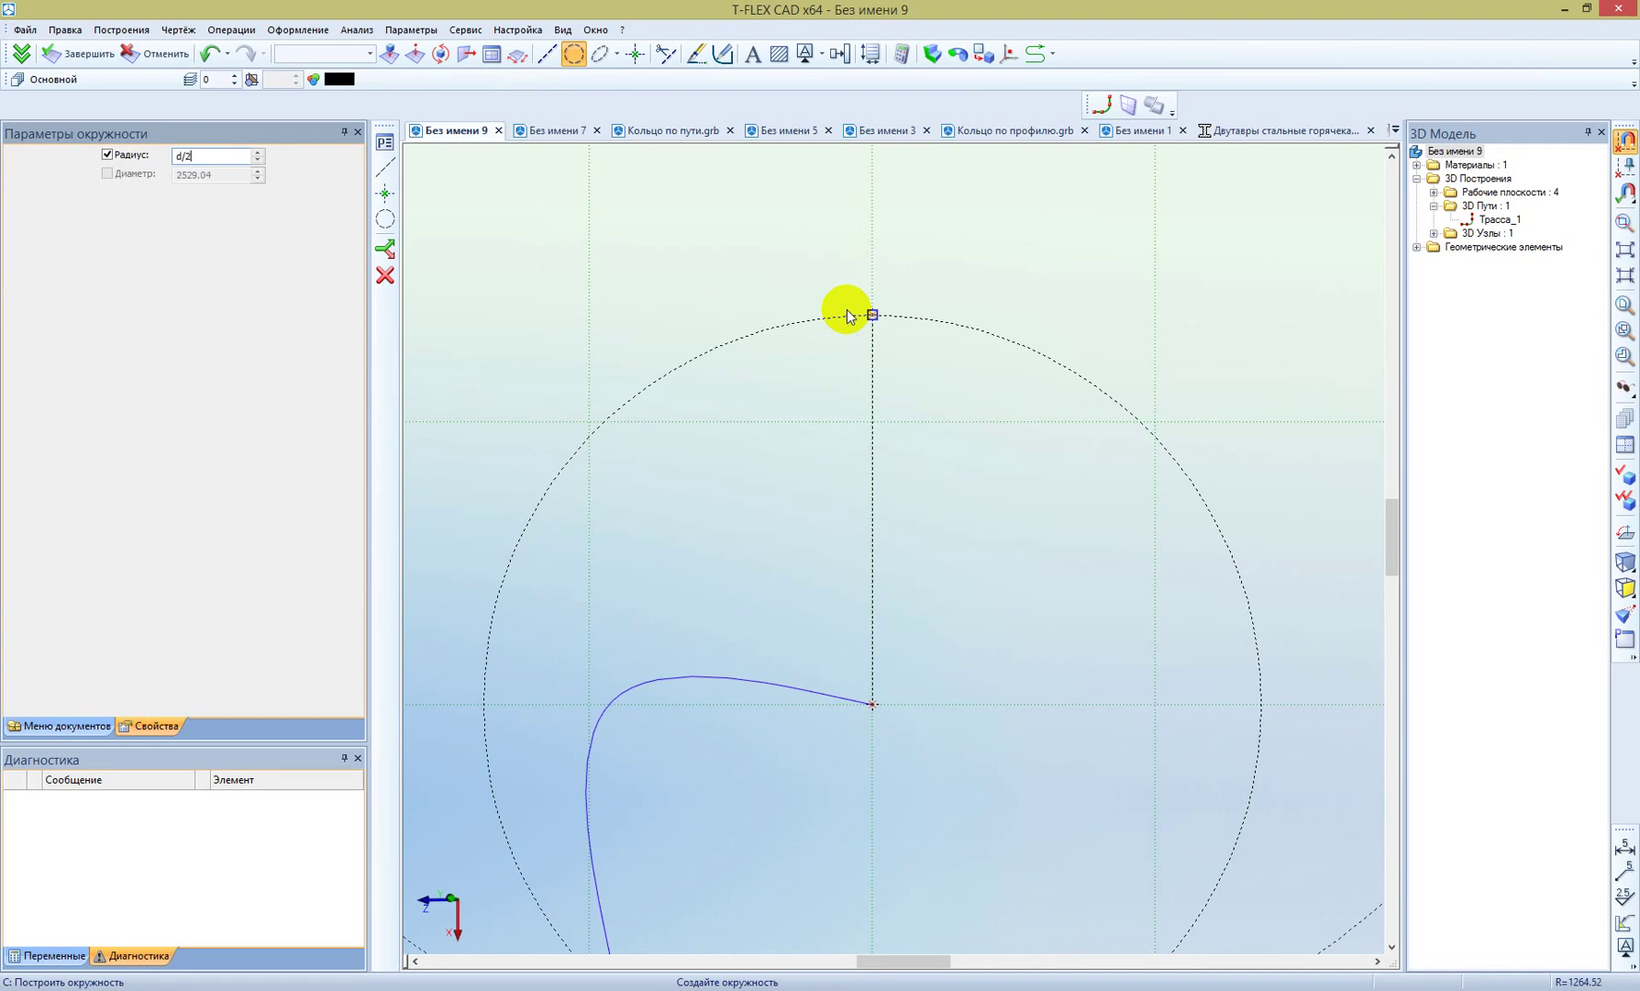
key(Return)
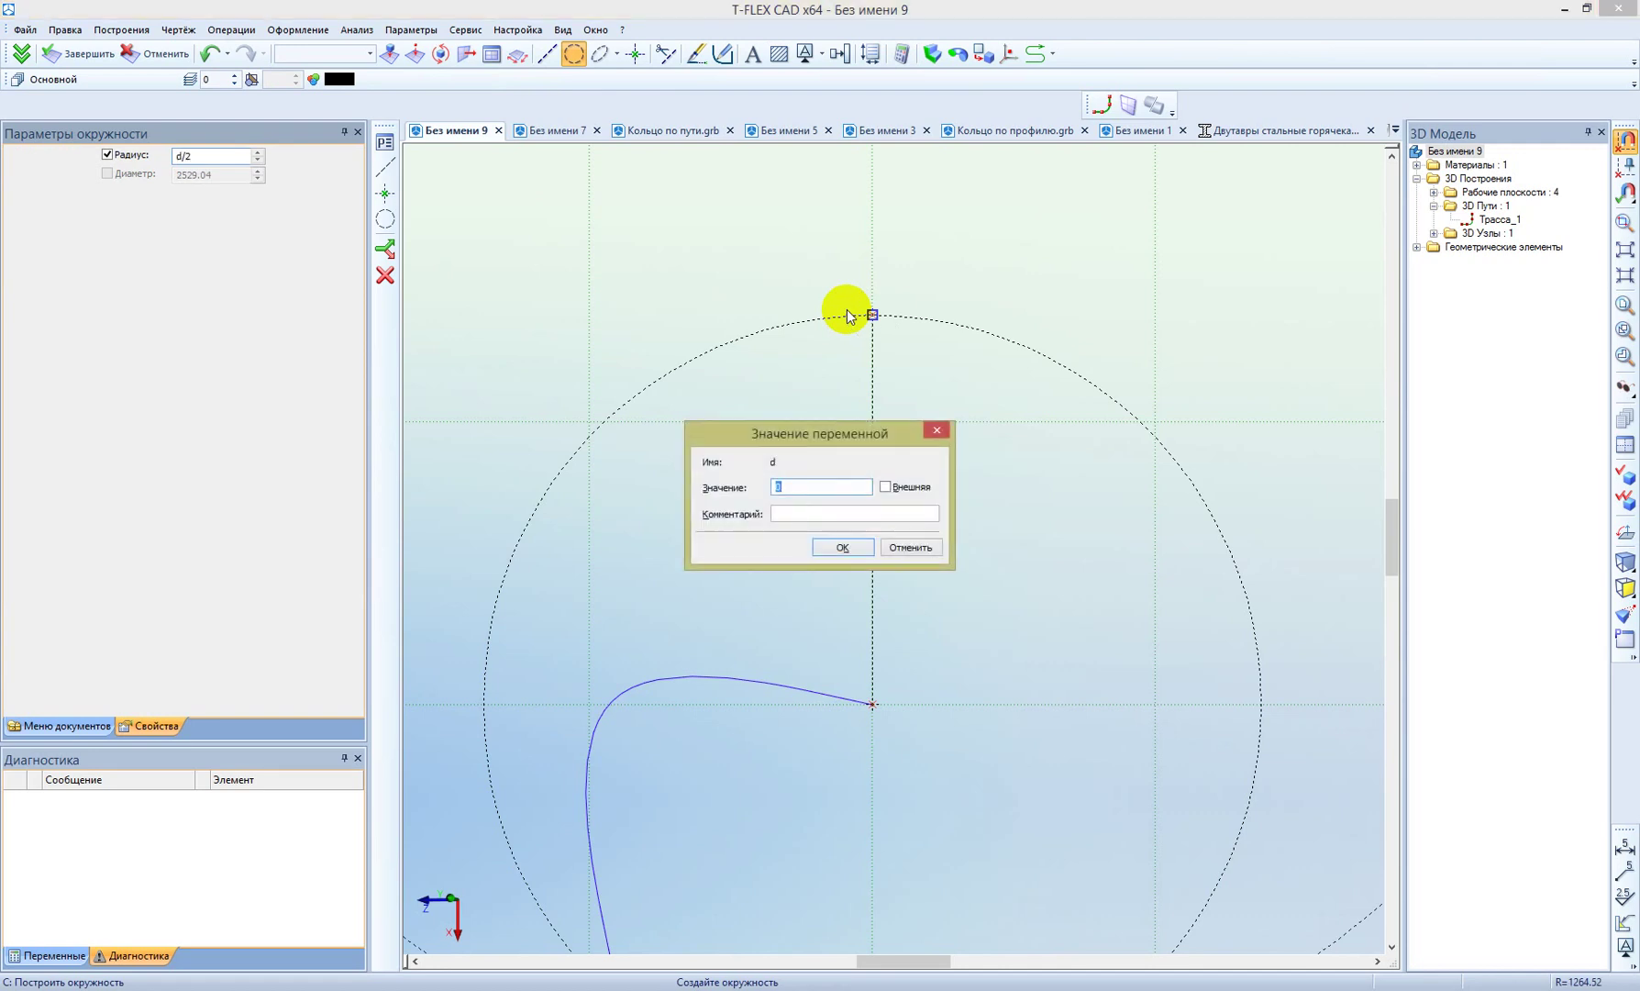
text(50)
key(Return)
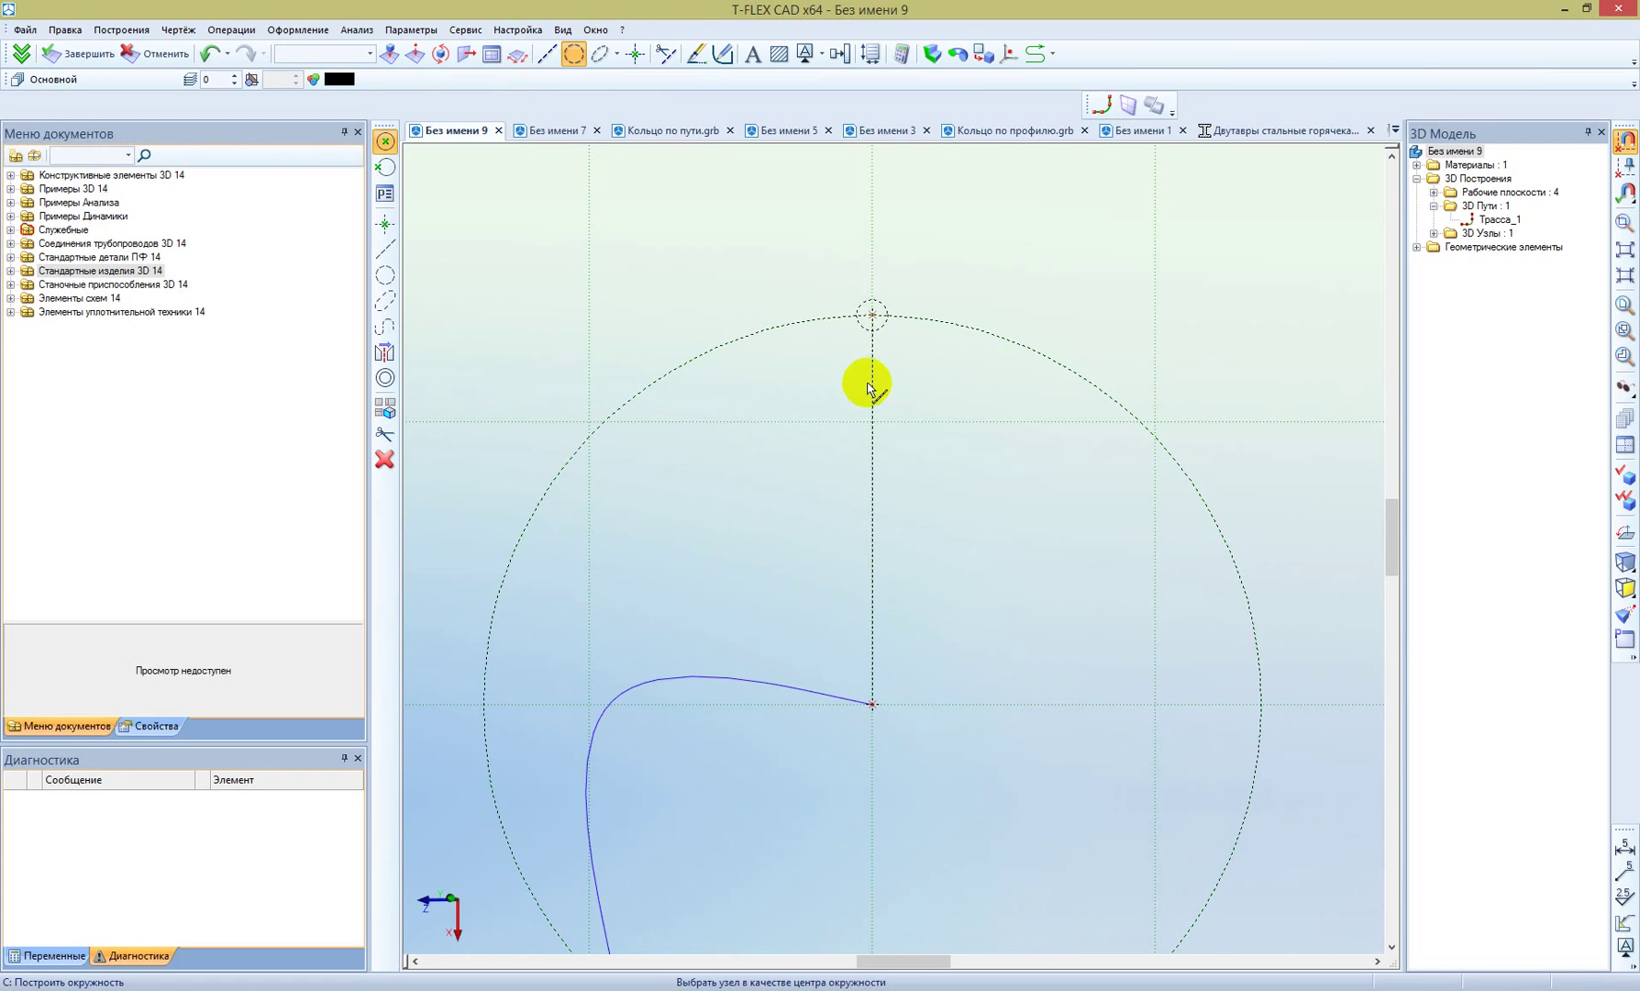
Step: Build a 3D path from the large circle
click(697, 53)
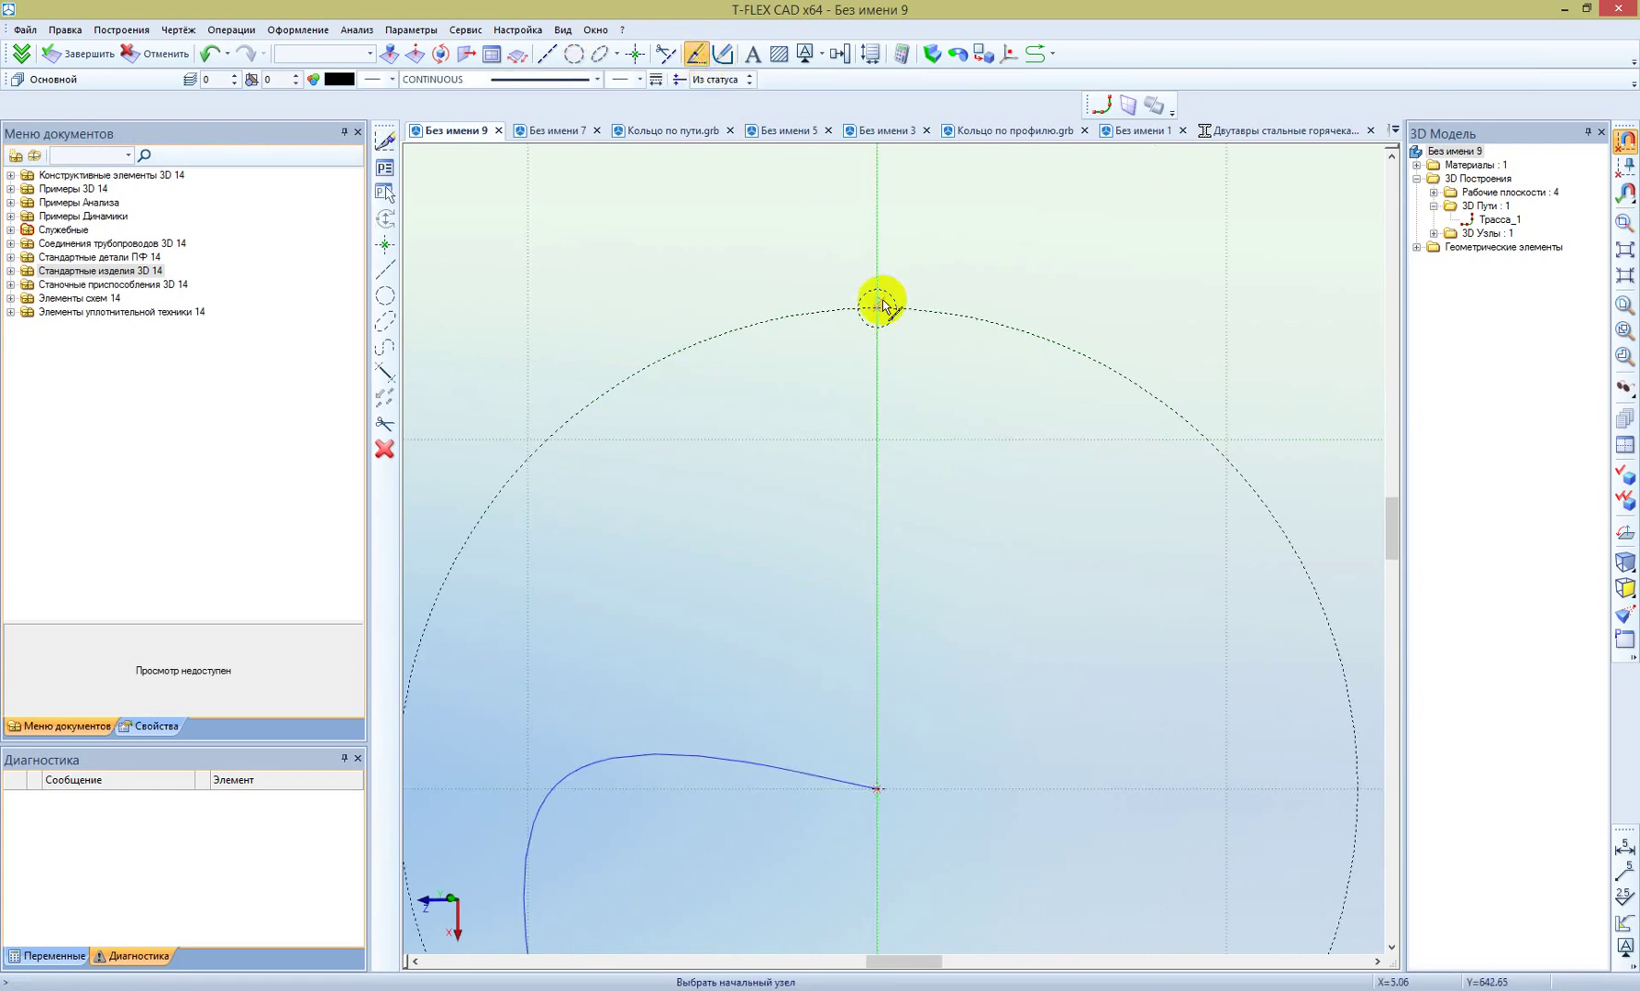
key(Escape)
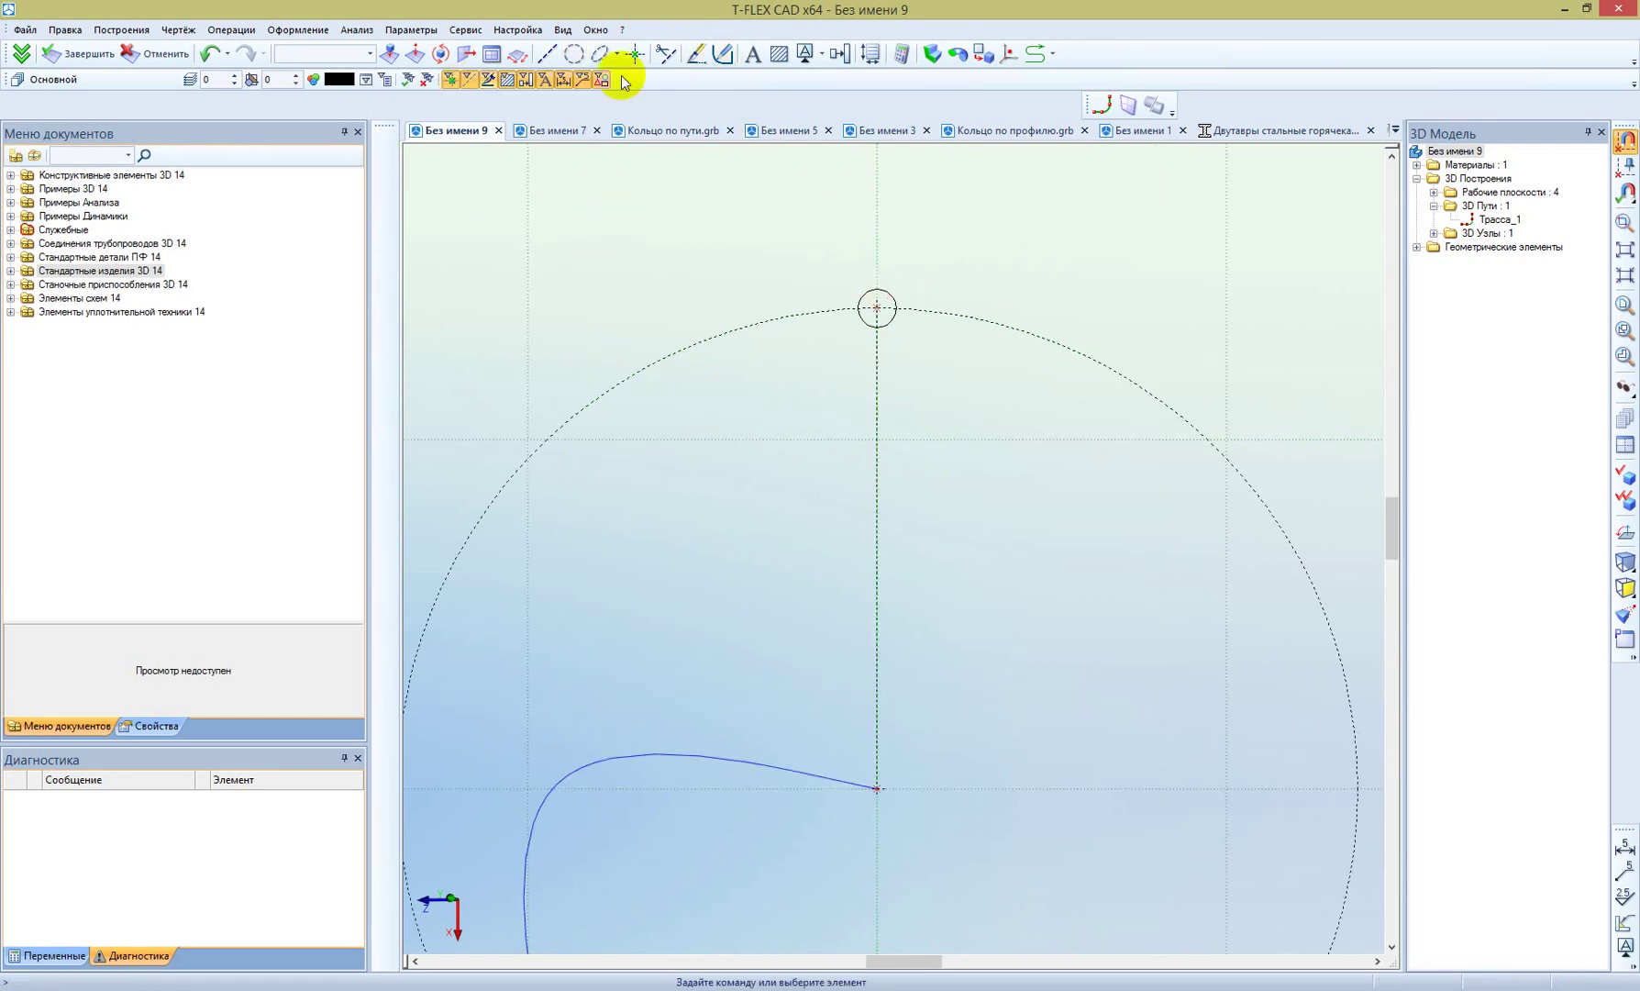
click(1033, 54)
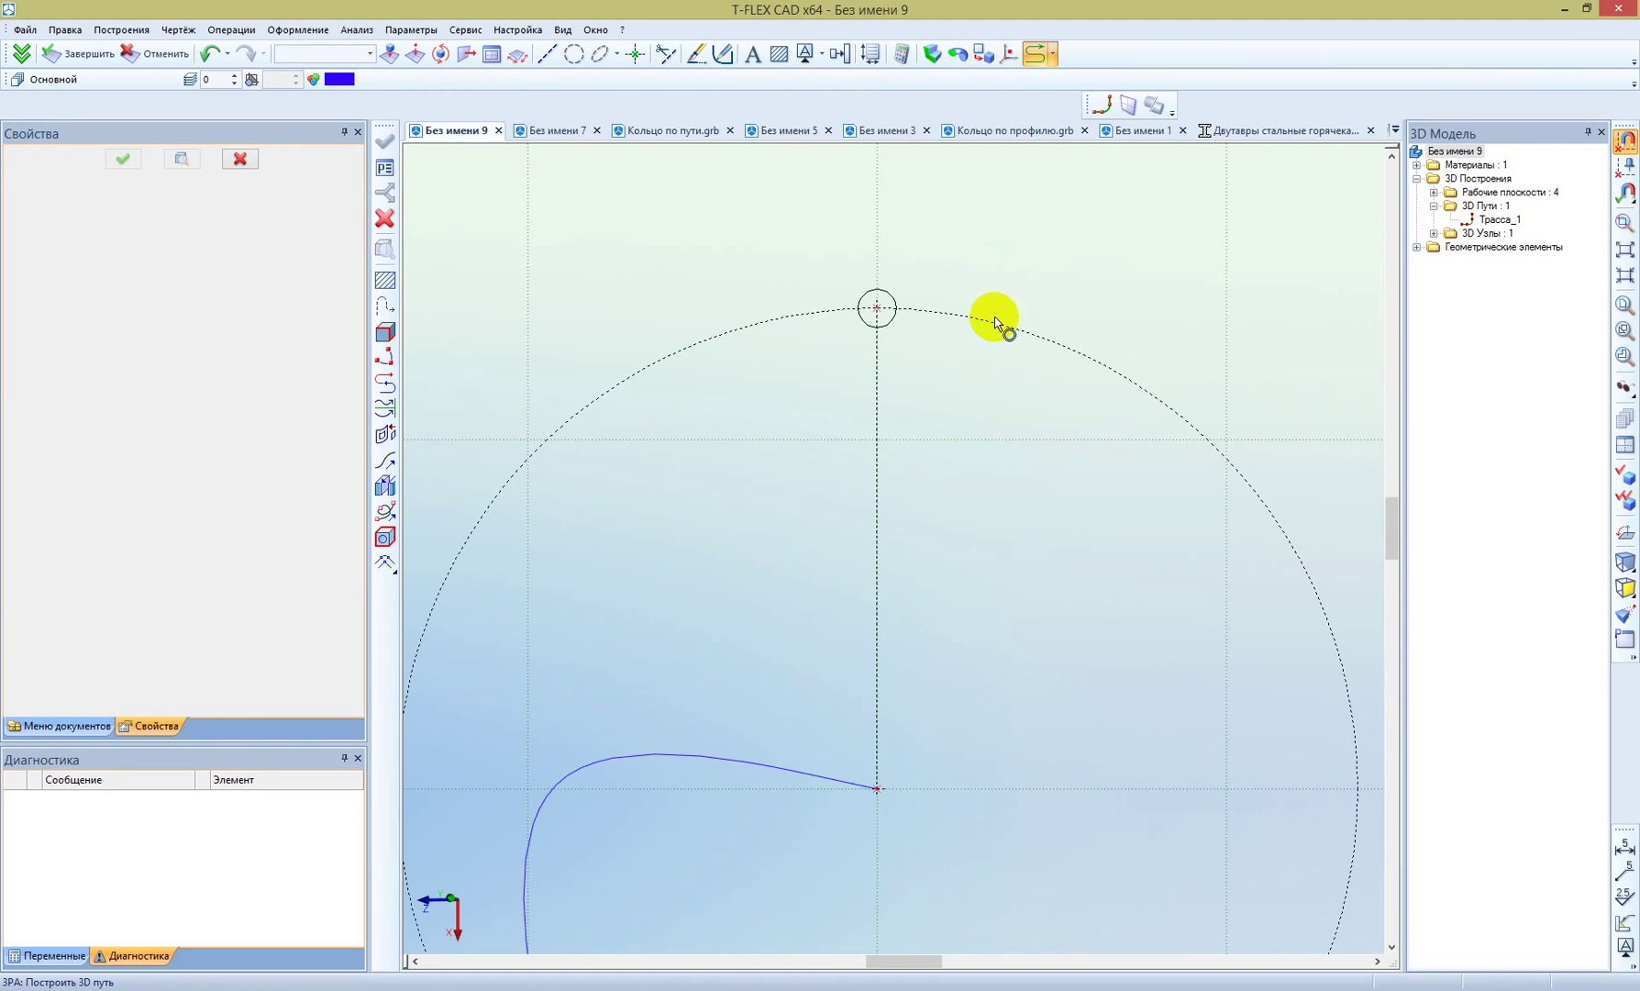
click(998, 328)
Step: Confirm the circle path, add a 3D node at the circle's top, and finish the sketch
click(384, 141)
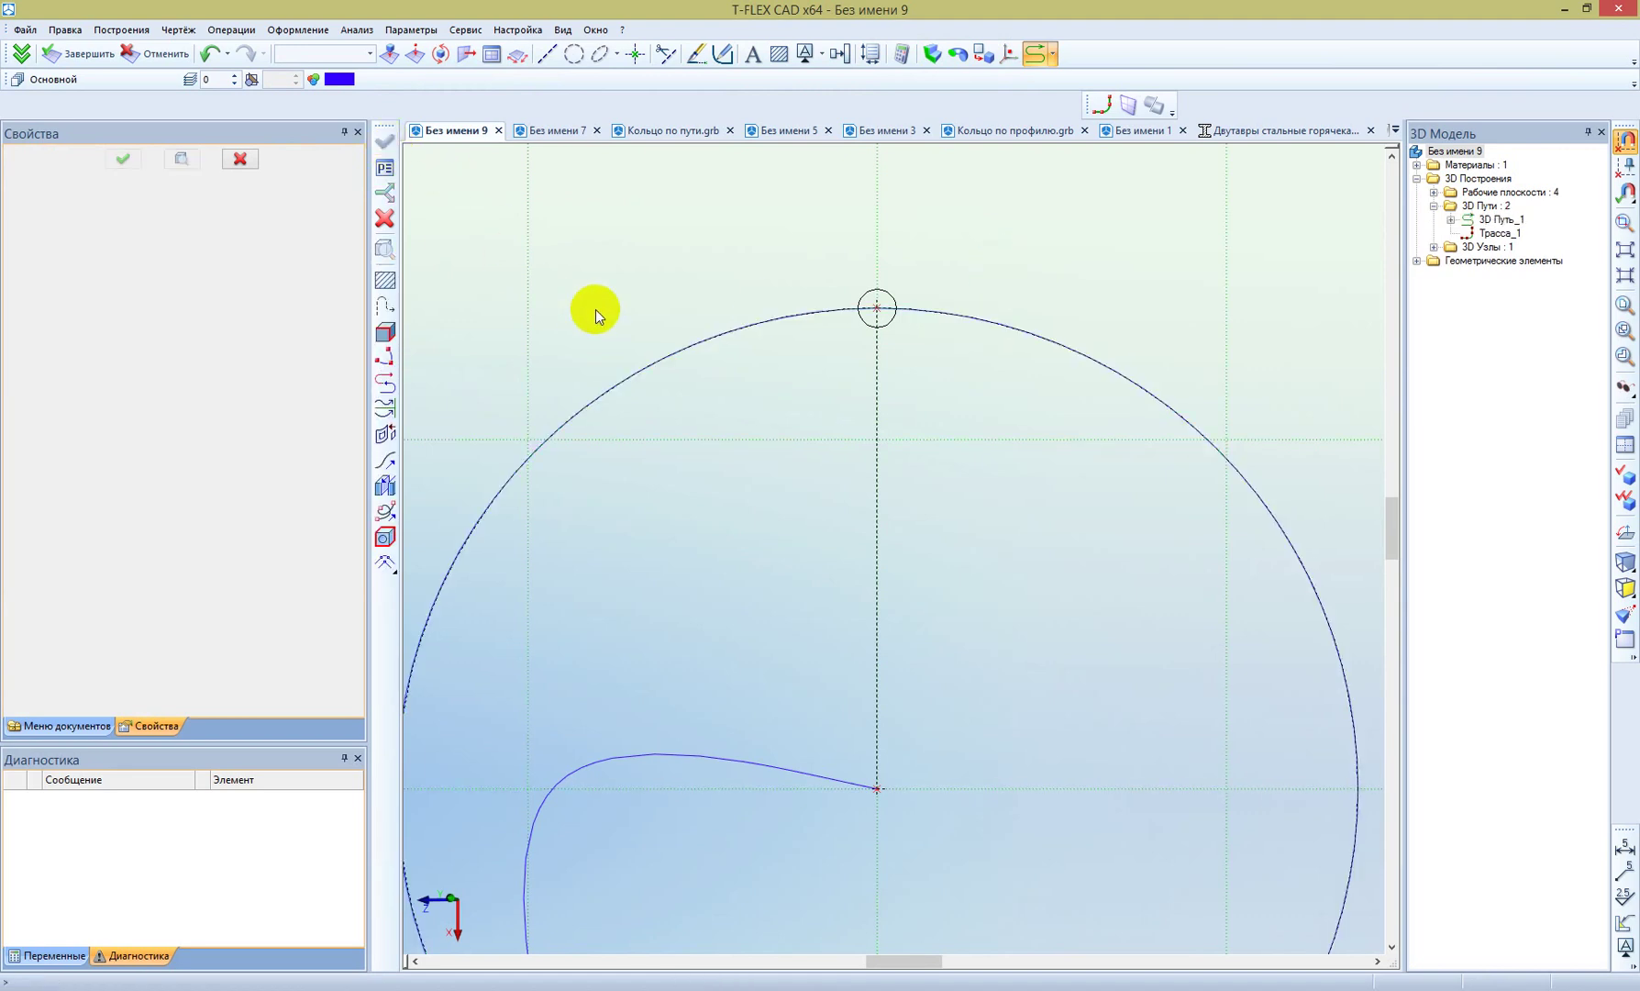
click(1008, 54)
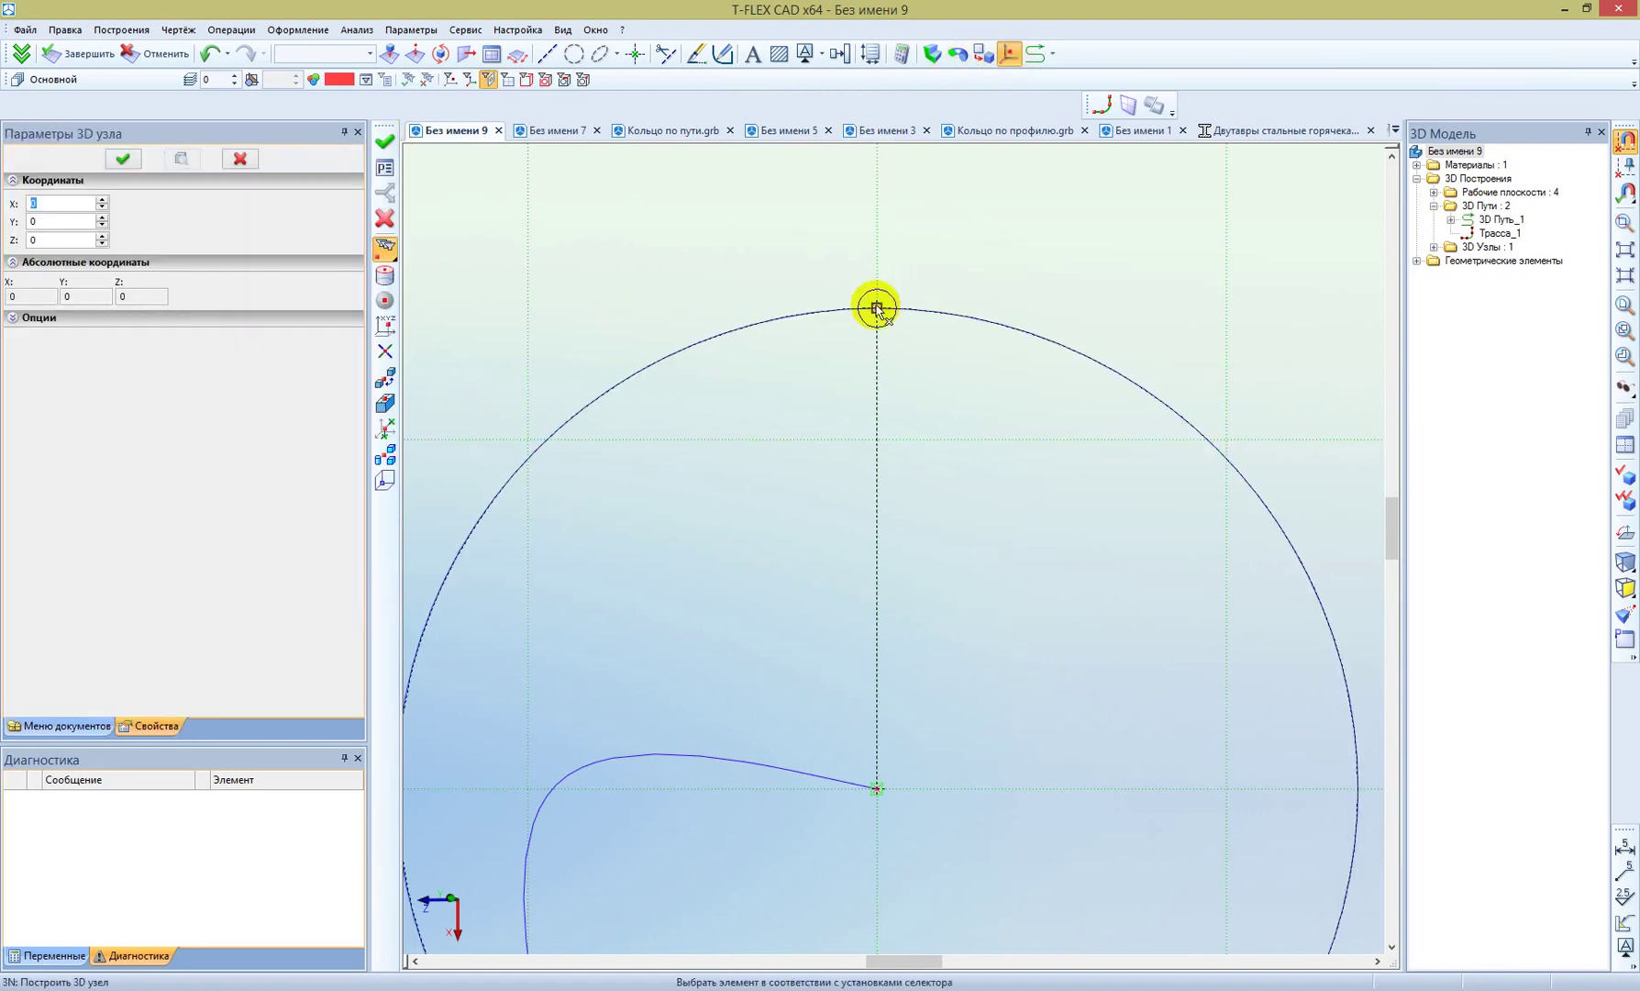
click(877, 308)
click(384, 140)
mouse_move(929, 405)
middle_down()
mouse_move(948, 245)
mouse_move(955, 264)
middle_up()
key(Escape)
scroll(952, 287, down, 1)
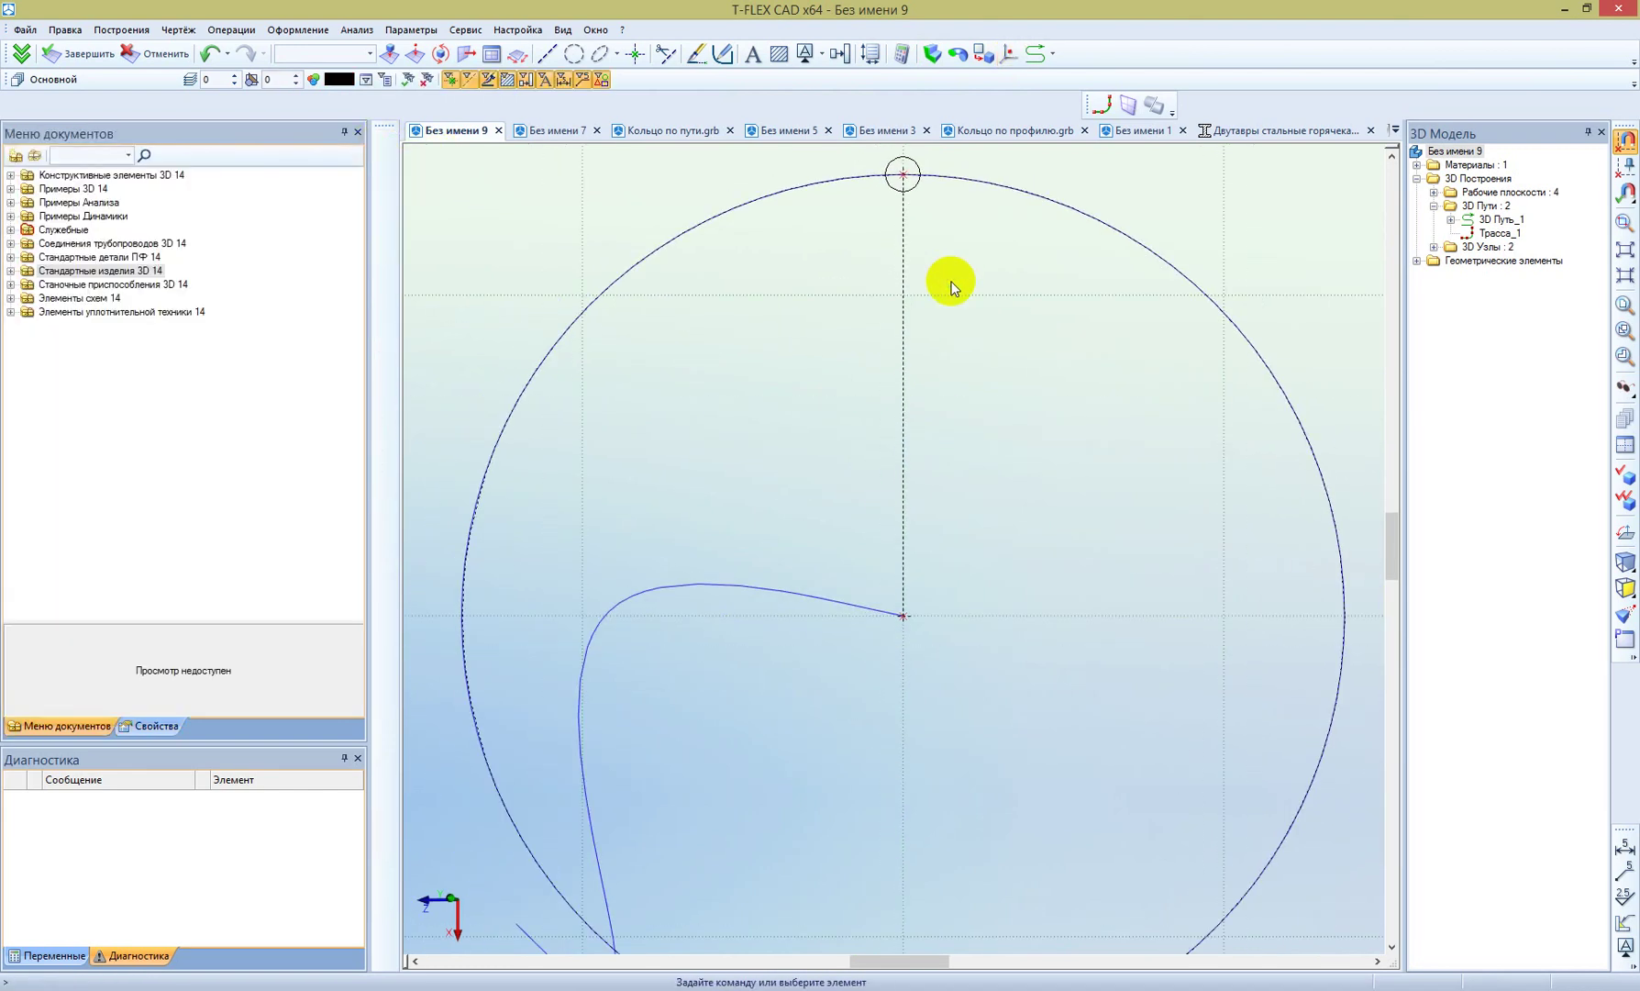
scroll(954, 287, down, 2)
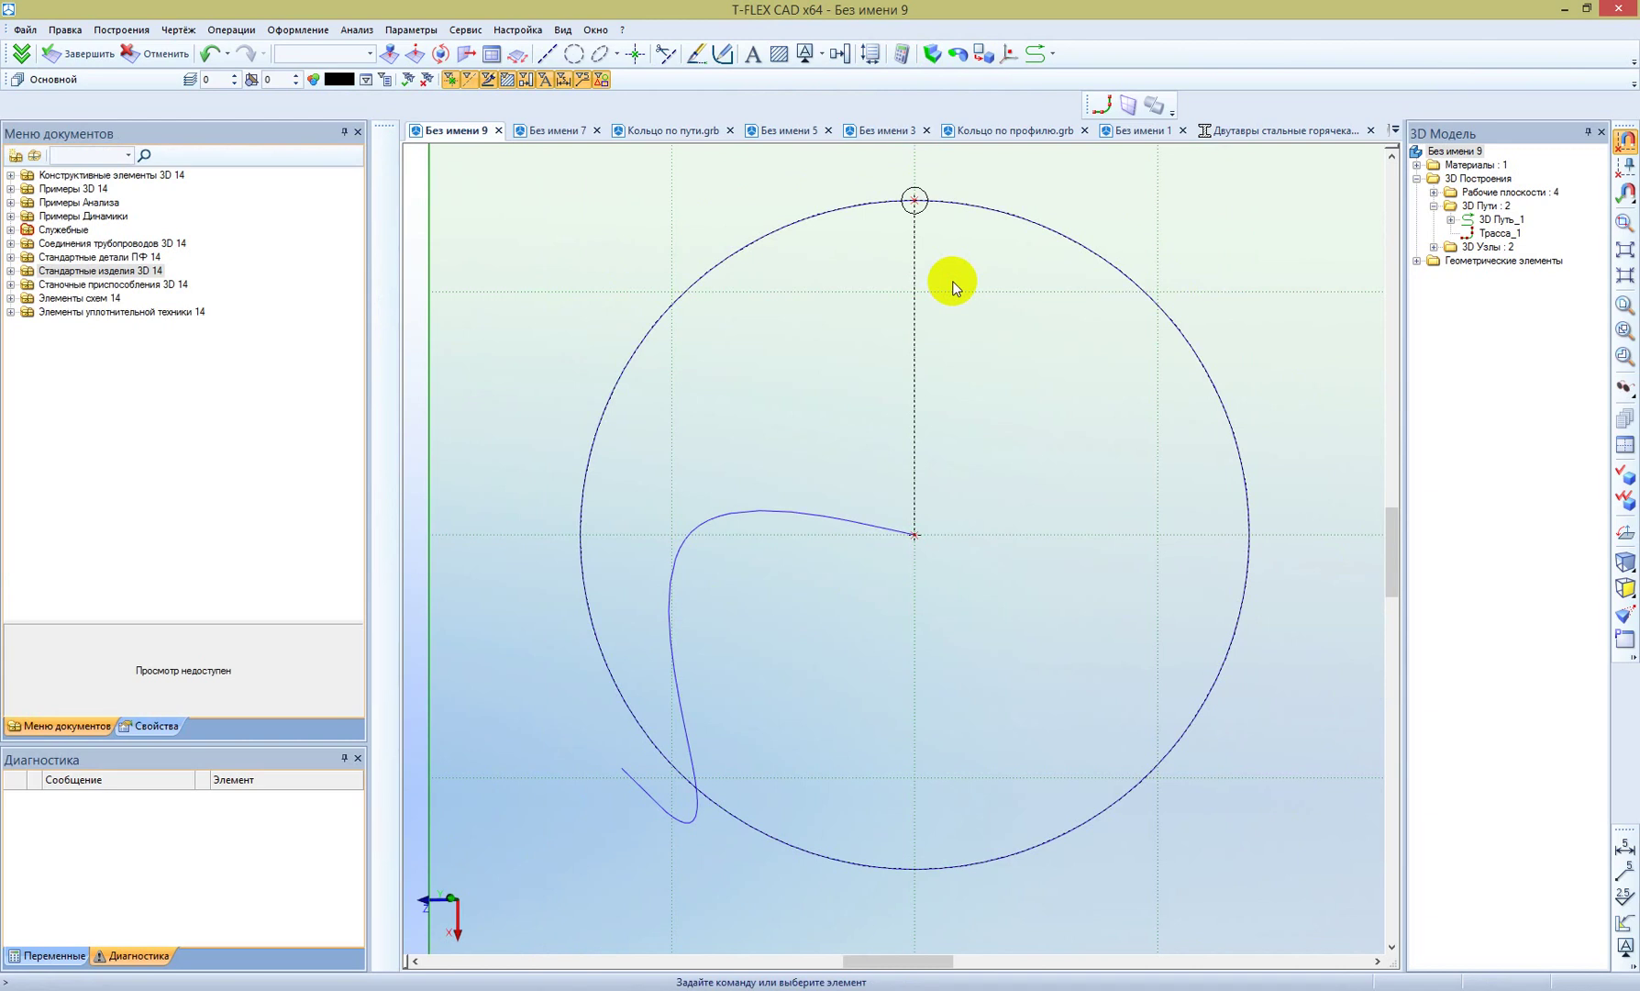
click(82, 57)
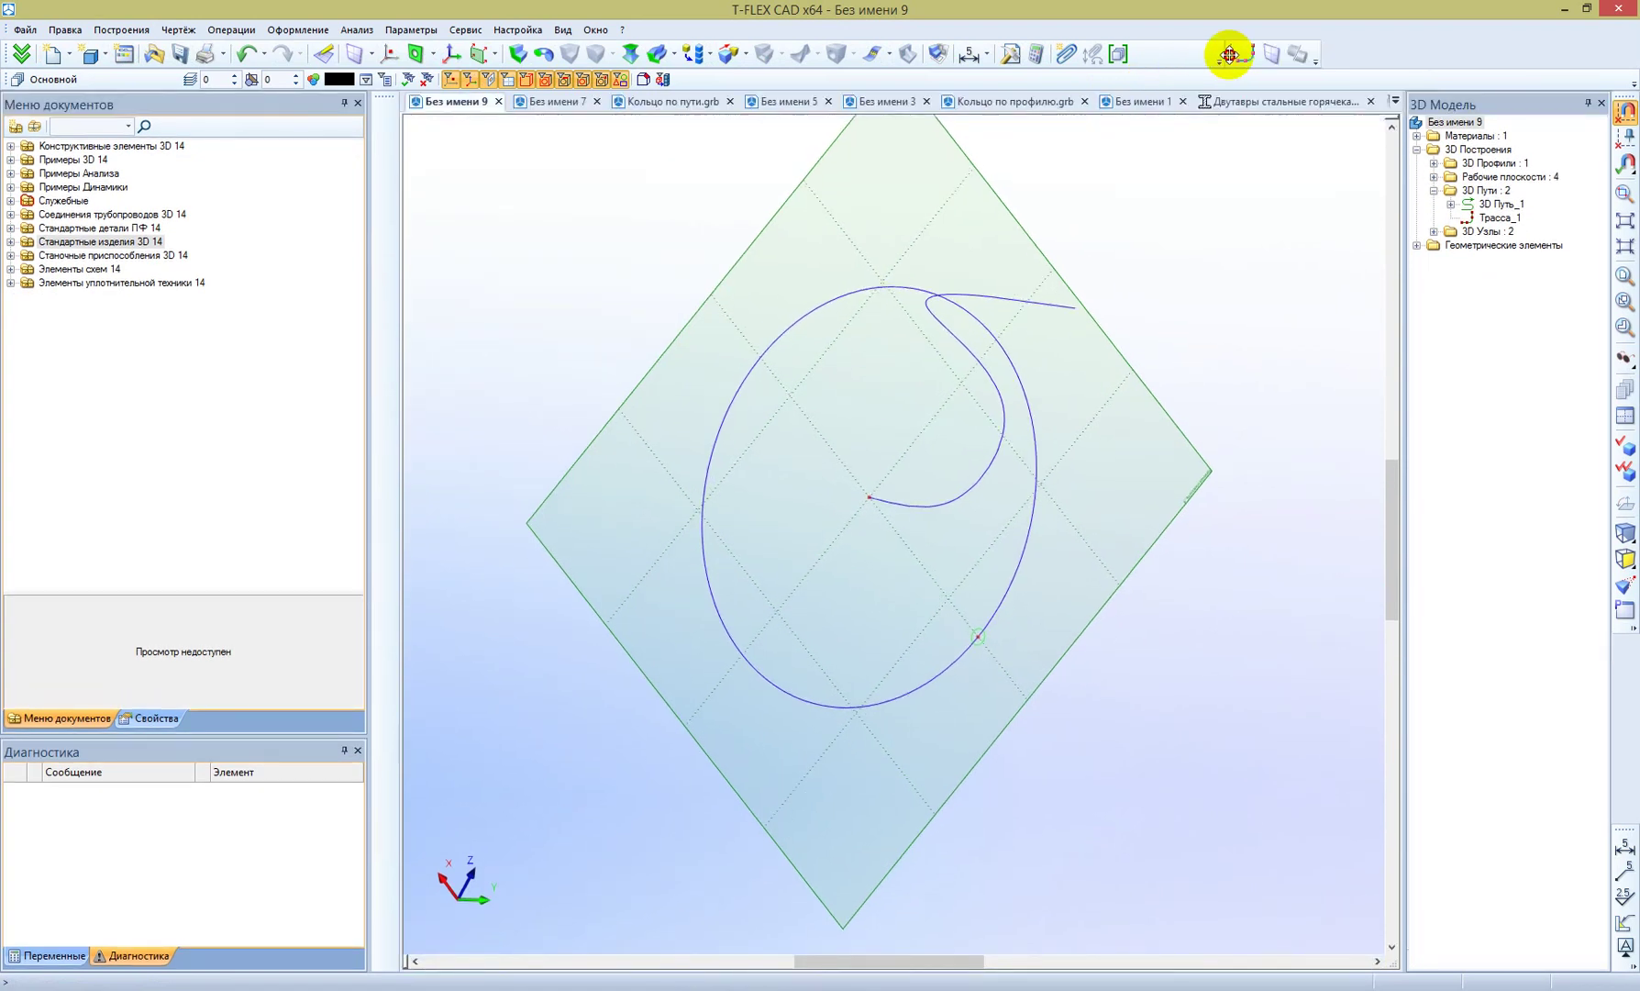
Step: Start a trajectory sweep with the small circle as profile and 3D Путь_1 as path
mouse_move(757, 290)
middle_down()
mouse_move(708, 557)
mouse_move(717, 692)
mouse_move(670, 523)
mouse_move(808, 520)
middle_up()
scroll(808, 520, up, 3)
mouse_move(897, 569)
middle_down()
mouse_move(944, 572)
mouse_move(989, 391)
mouse_move(944, 502)
mouse_move(908, 458)
middle_up()
click(657, 53)
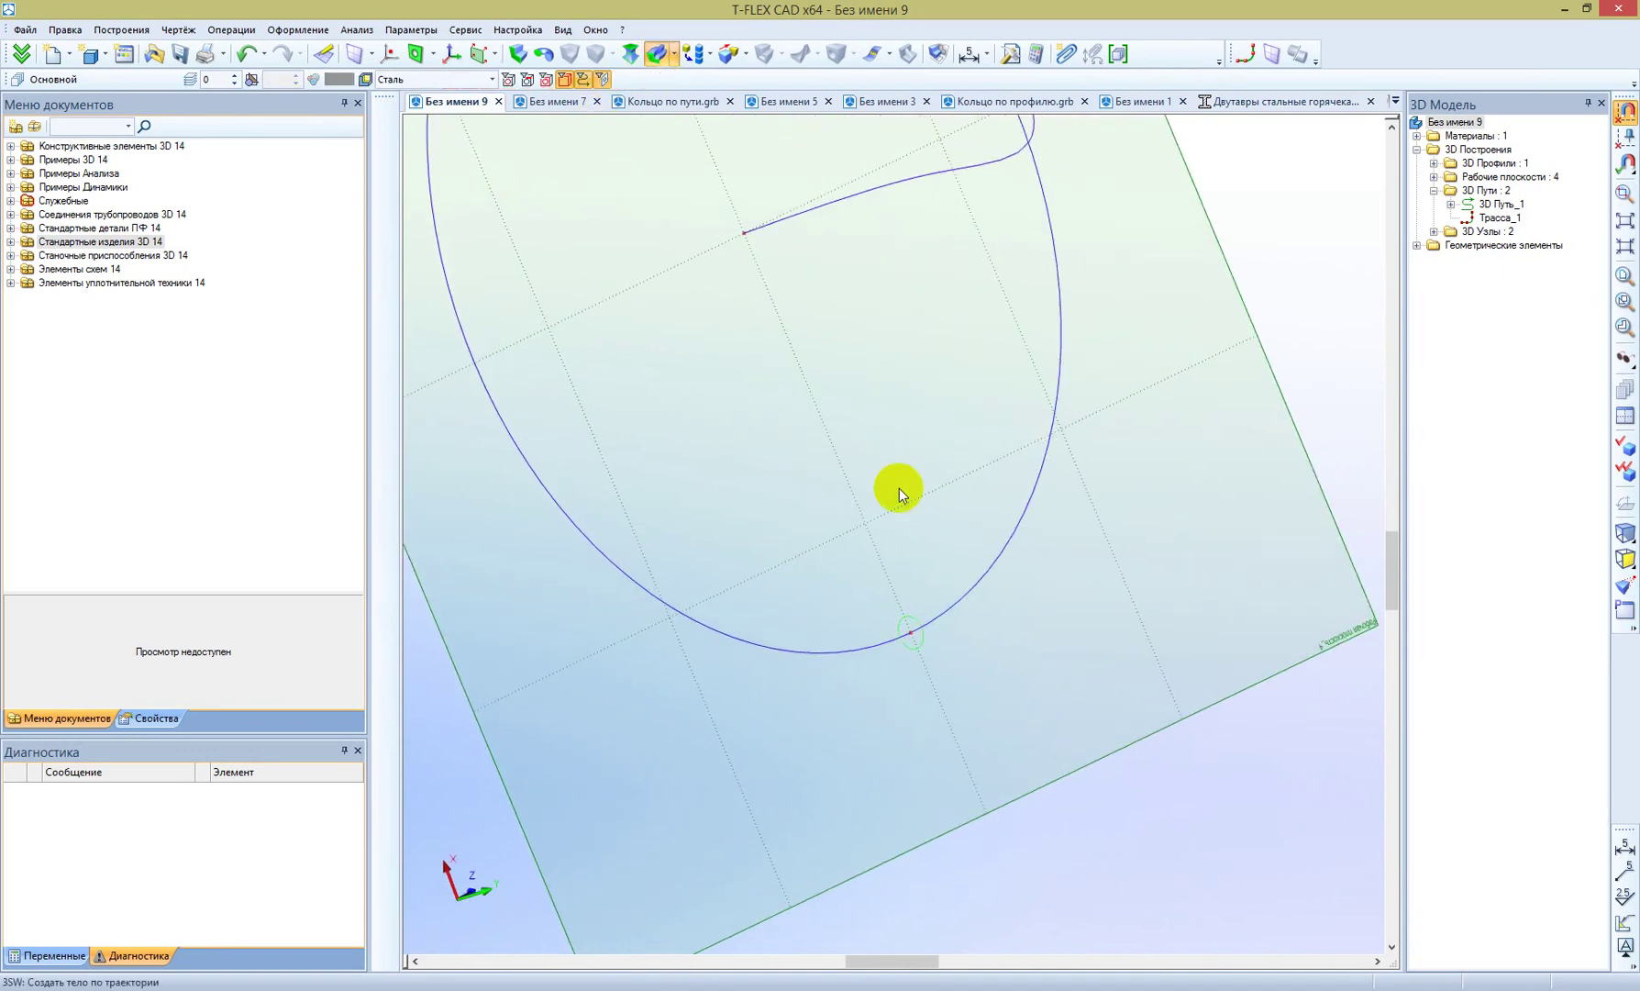
click(904, 617)
click(962, 609)
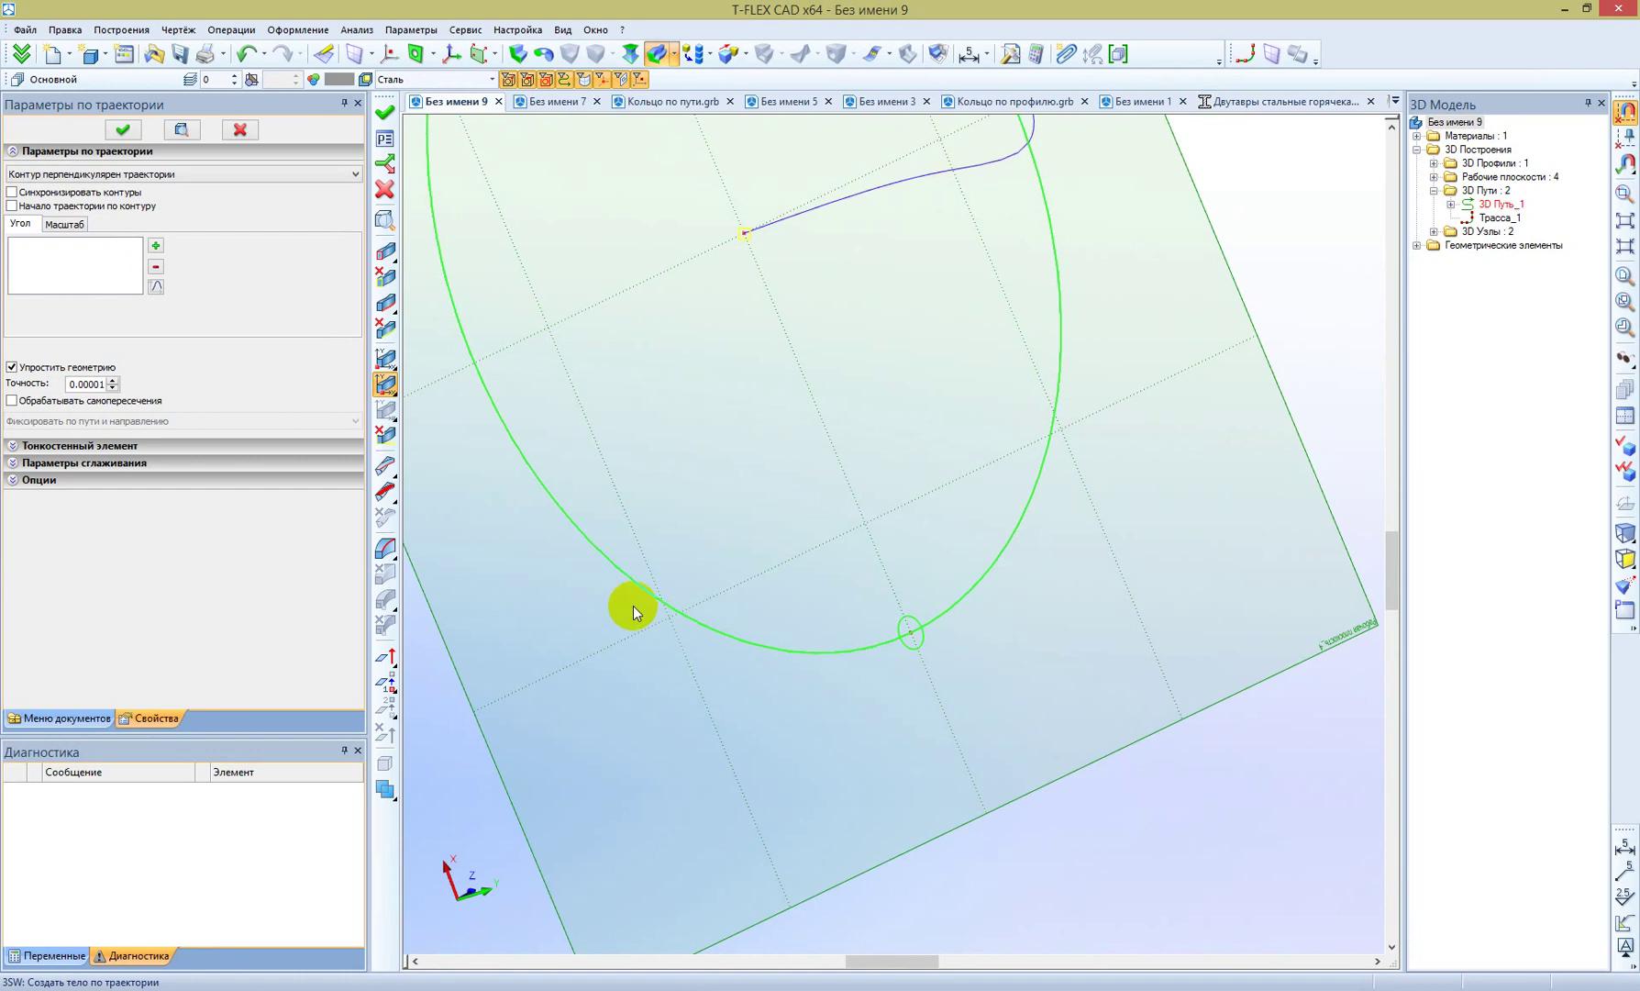
click(893, 678)
Step: Set the profile's start point on the path and build the closed ring body
right_drag(788, 588, 698, 430)
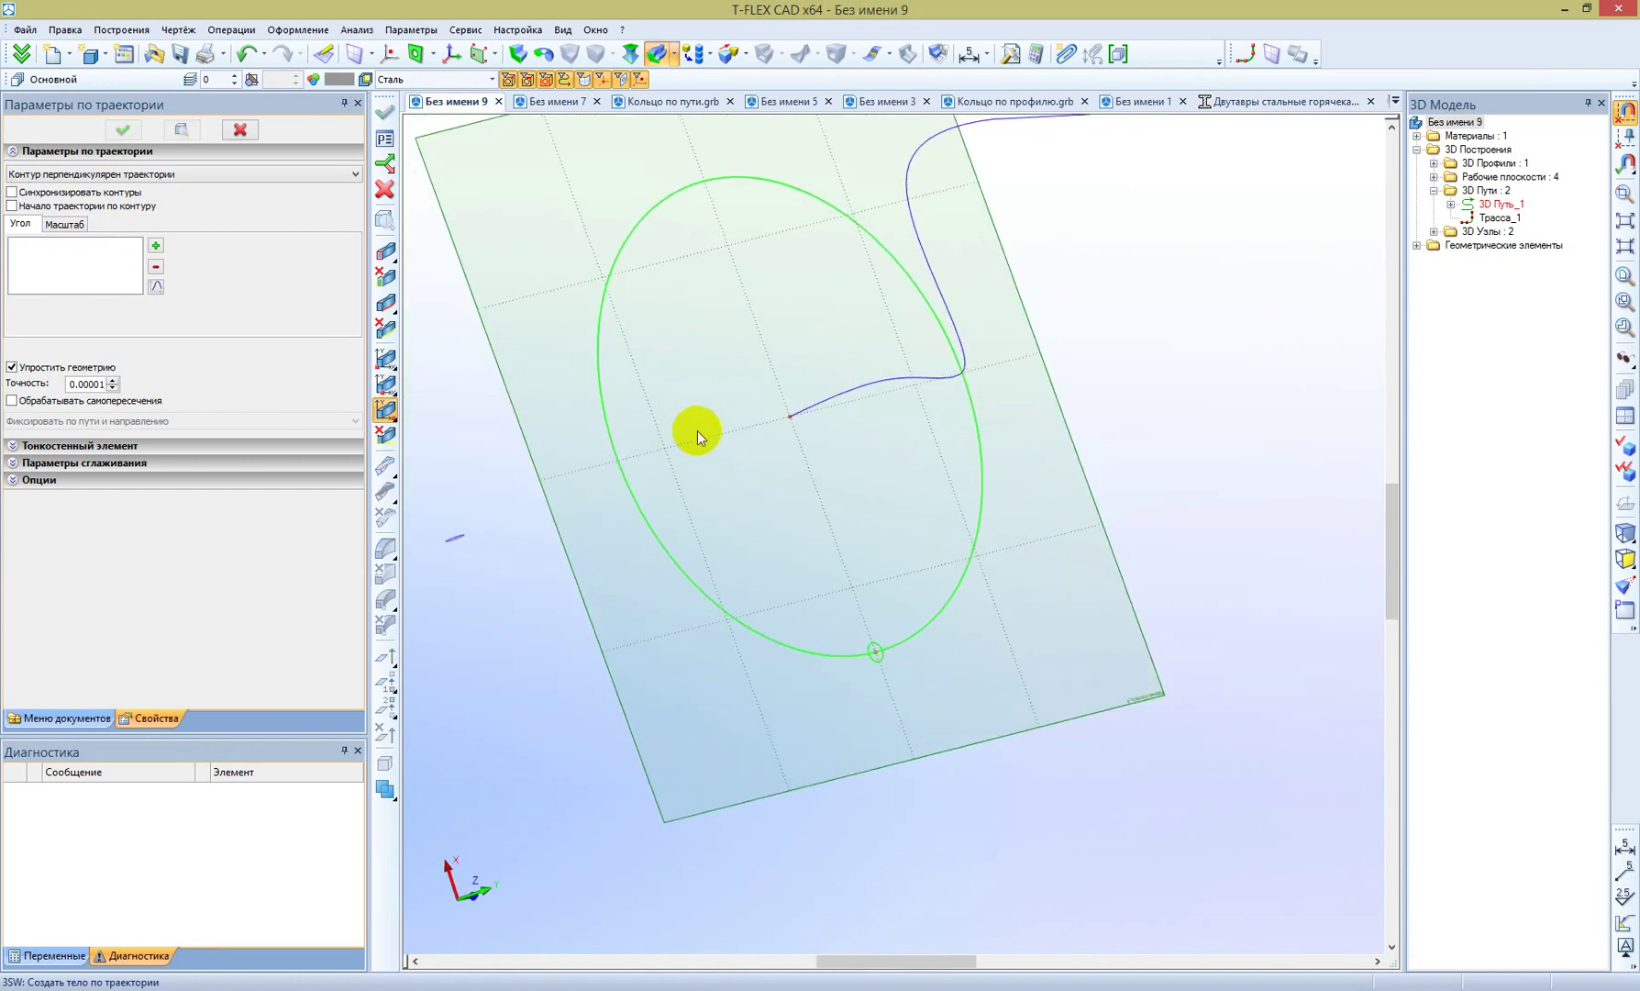
right_click(790, 470)
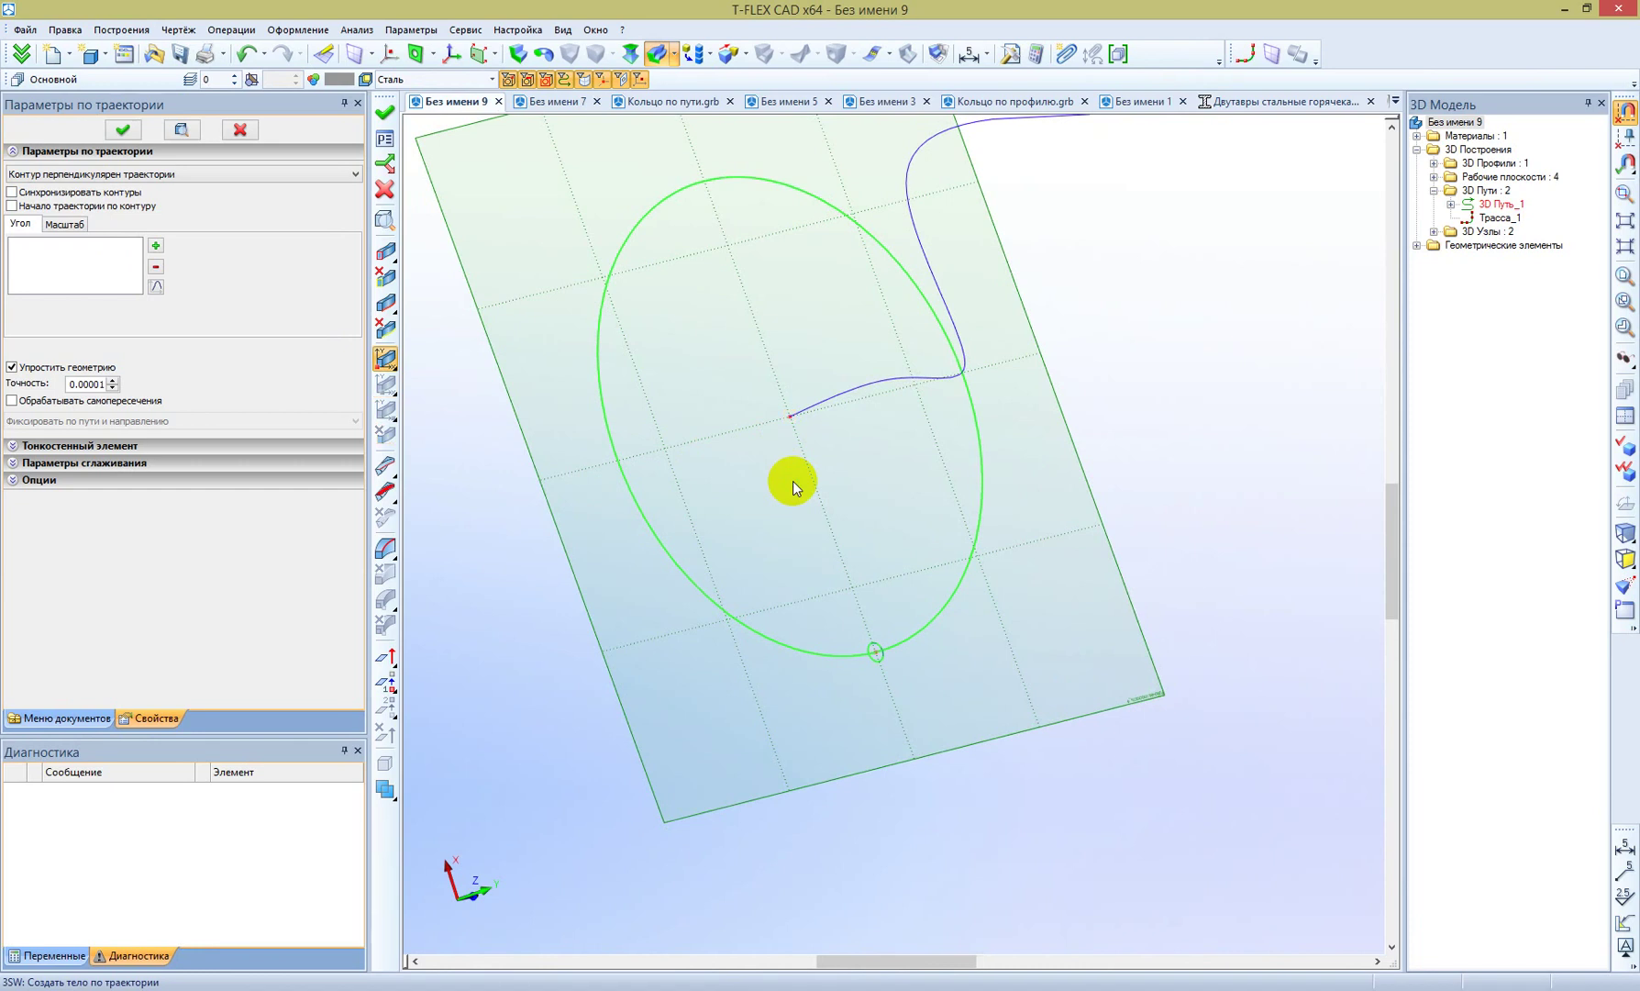
click(876, 653)
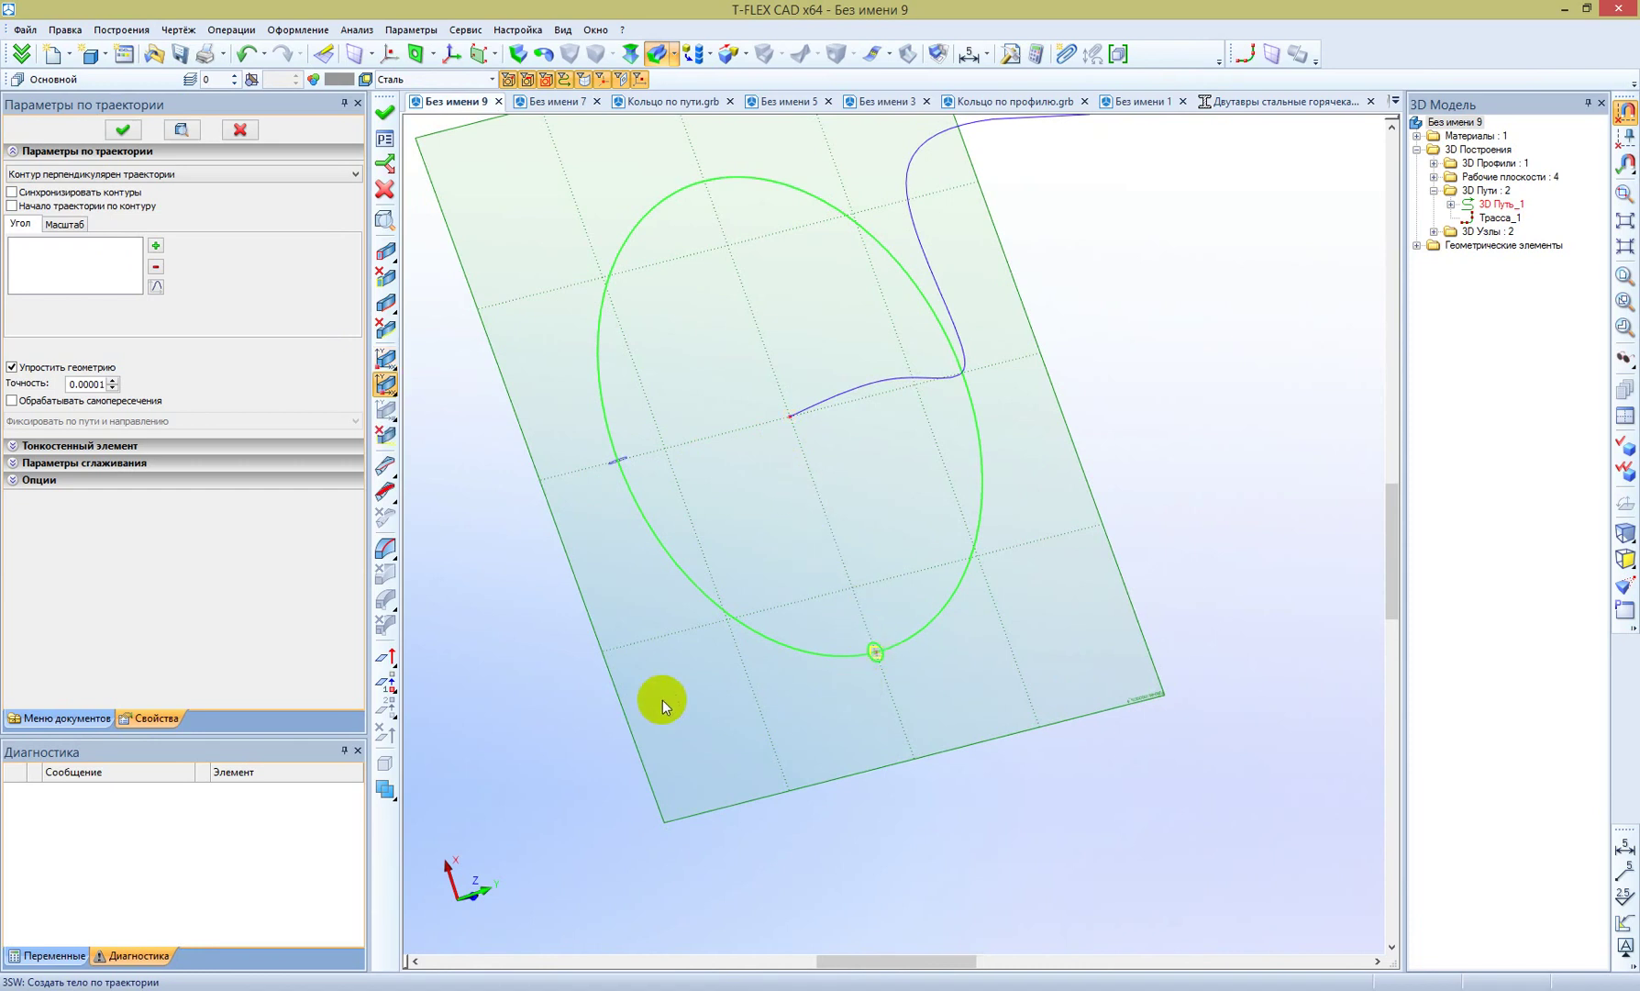
click(384, 119)
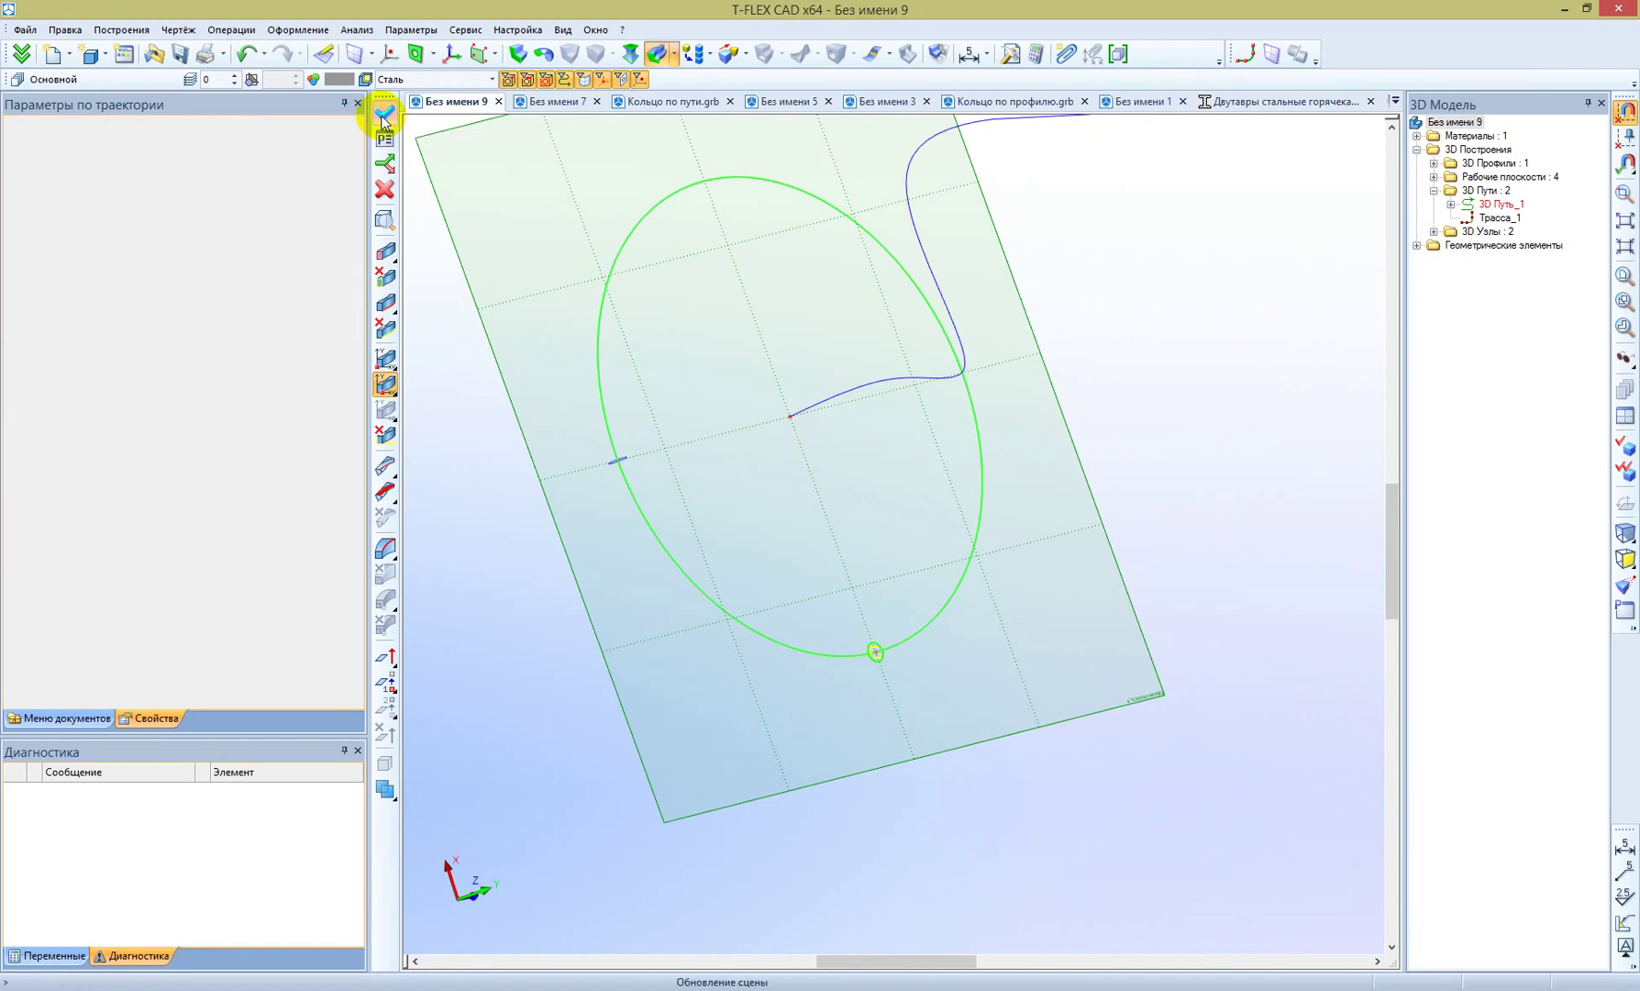
mouse_move(696, 468)
right_down()
mouse_move(888, 320)
mouse_move(904, 287)
right_up()
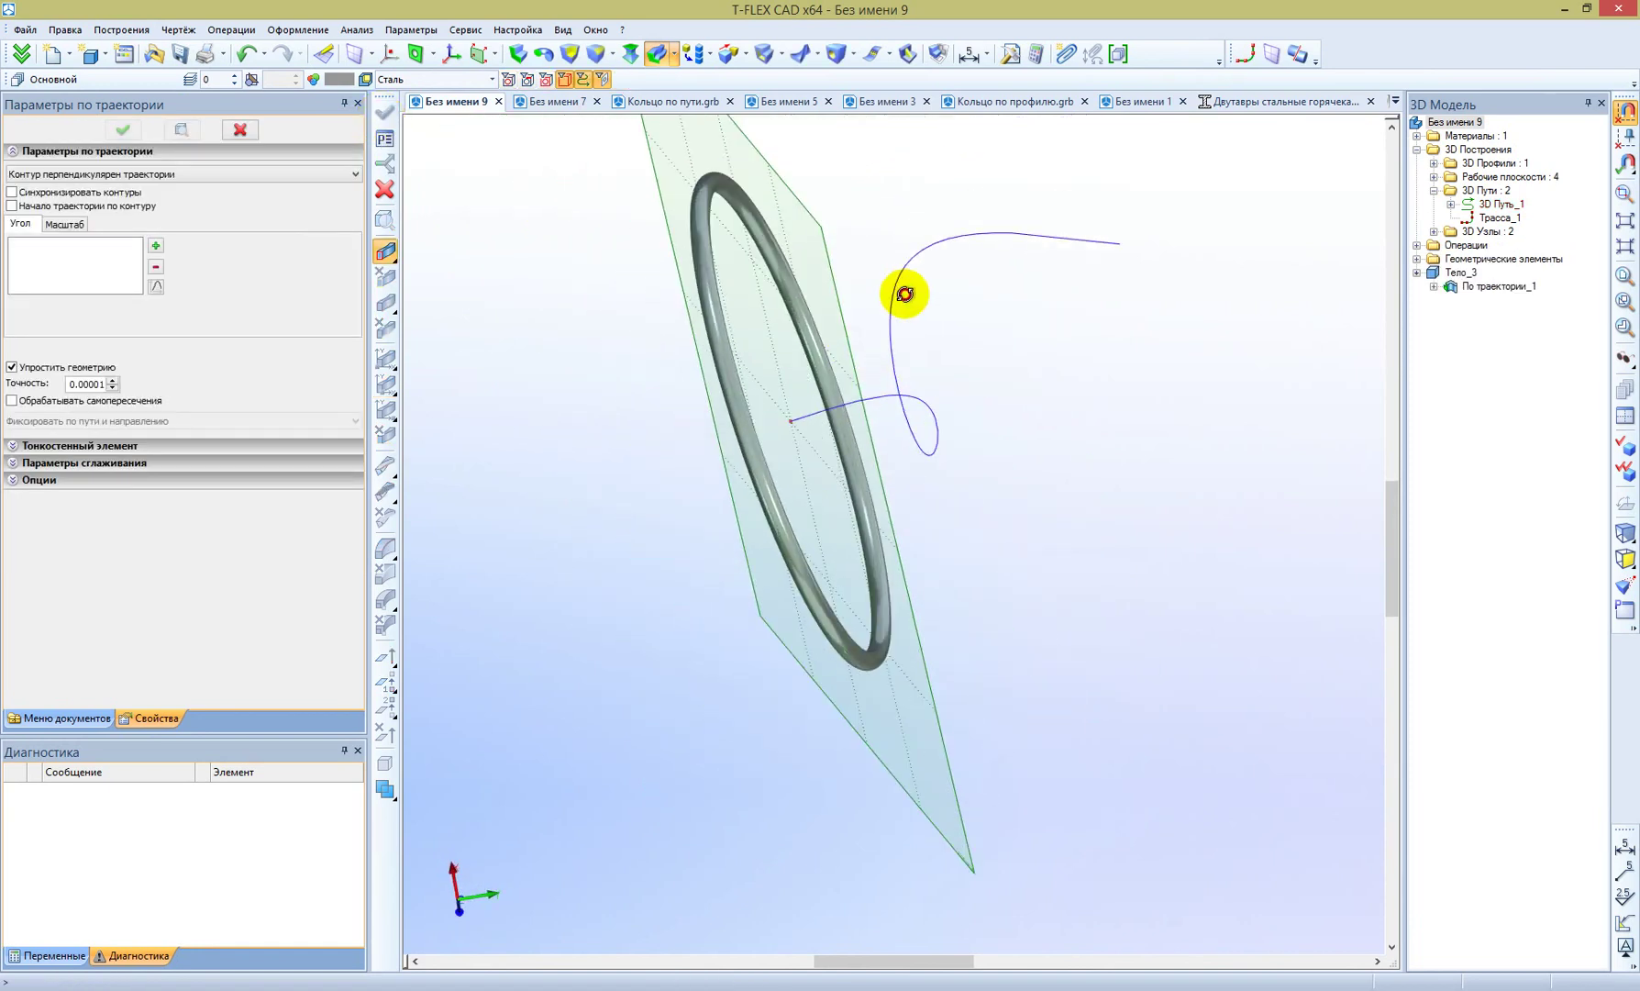
key(Escape)
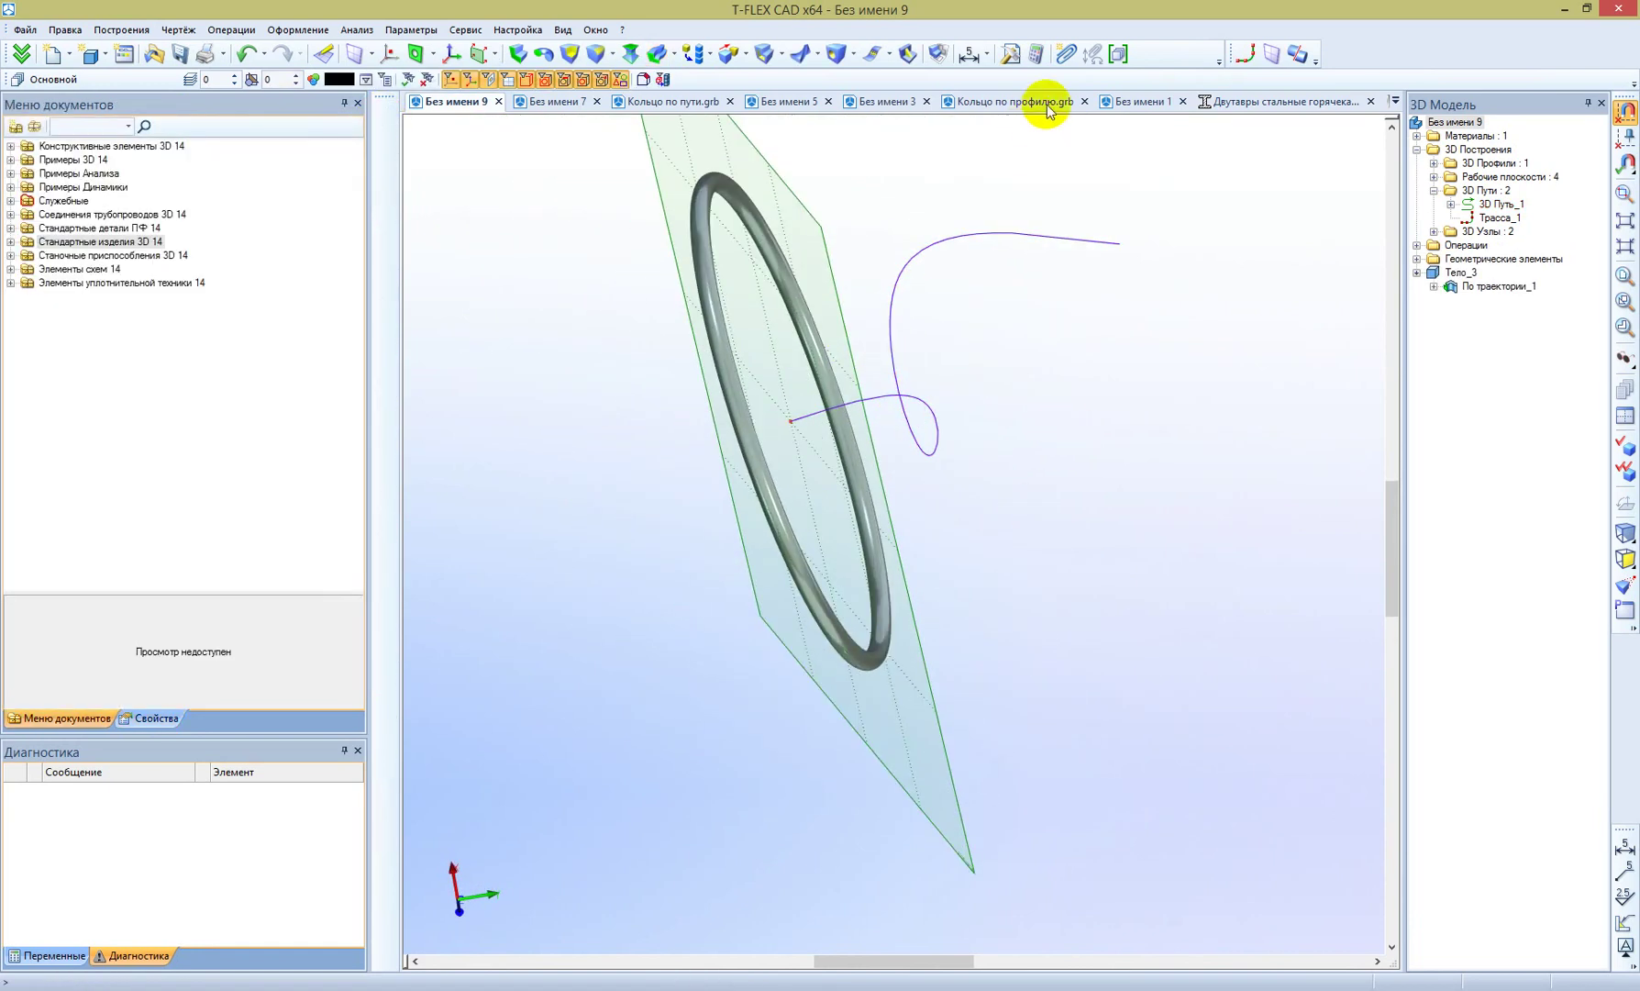
Step: Change variable D to 250 in the variable editor and turn the view face-on
click(1036, 53)
click(272, 202)
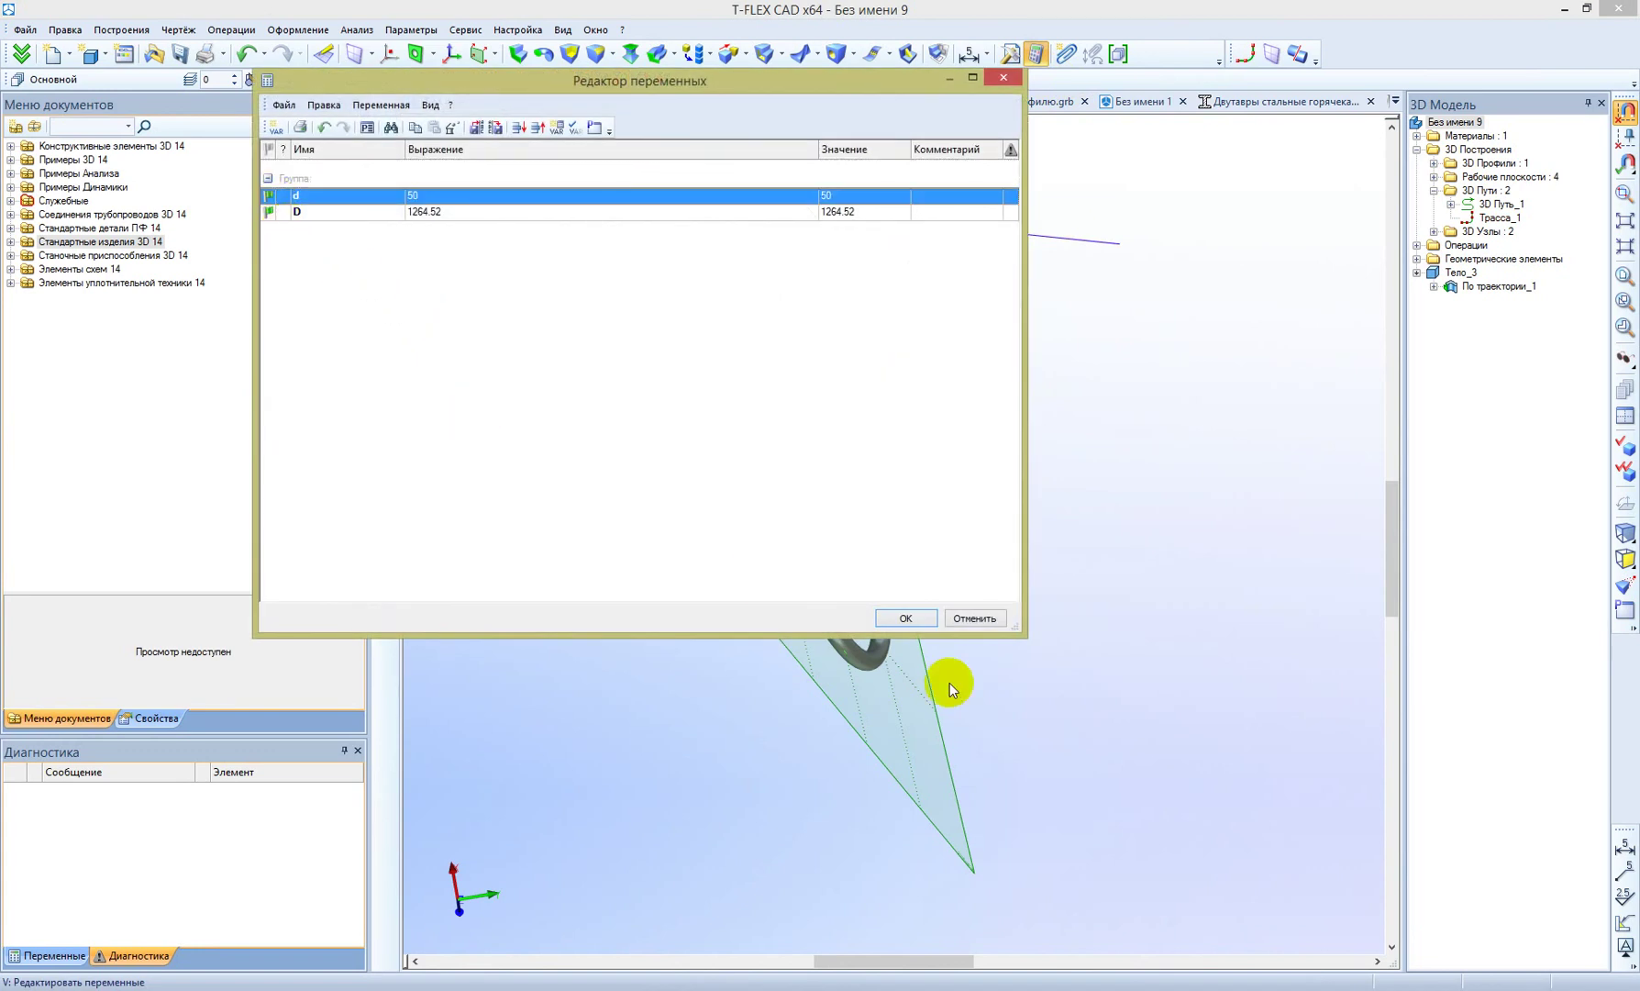
double_click(458, 215)
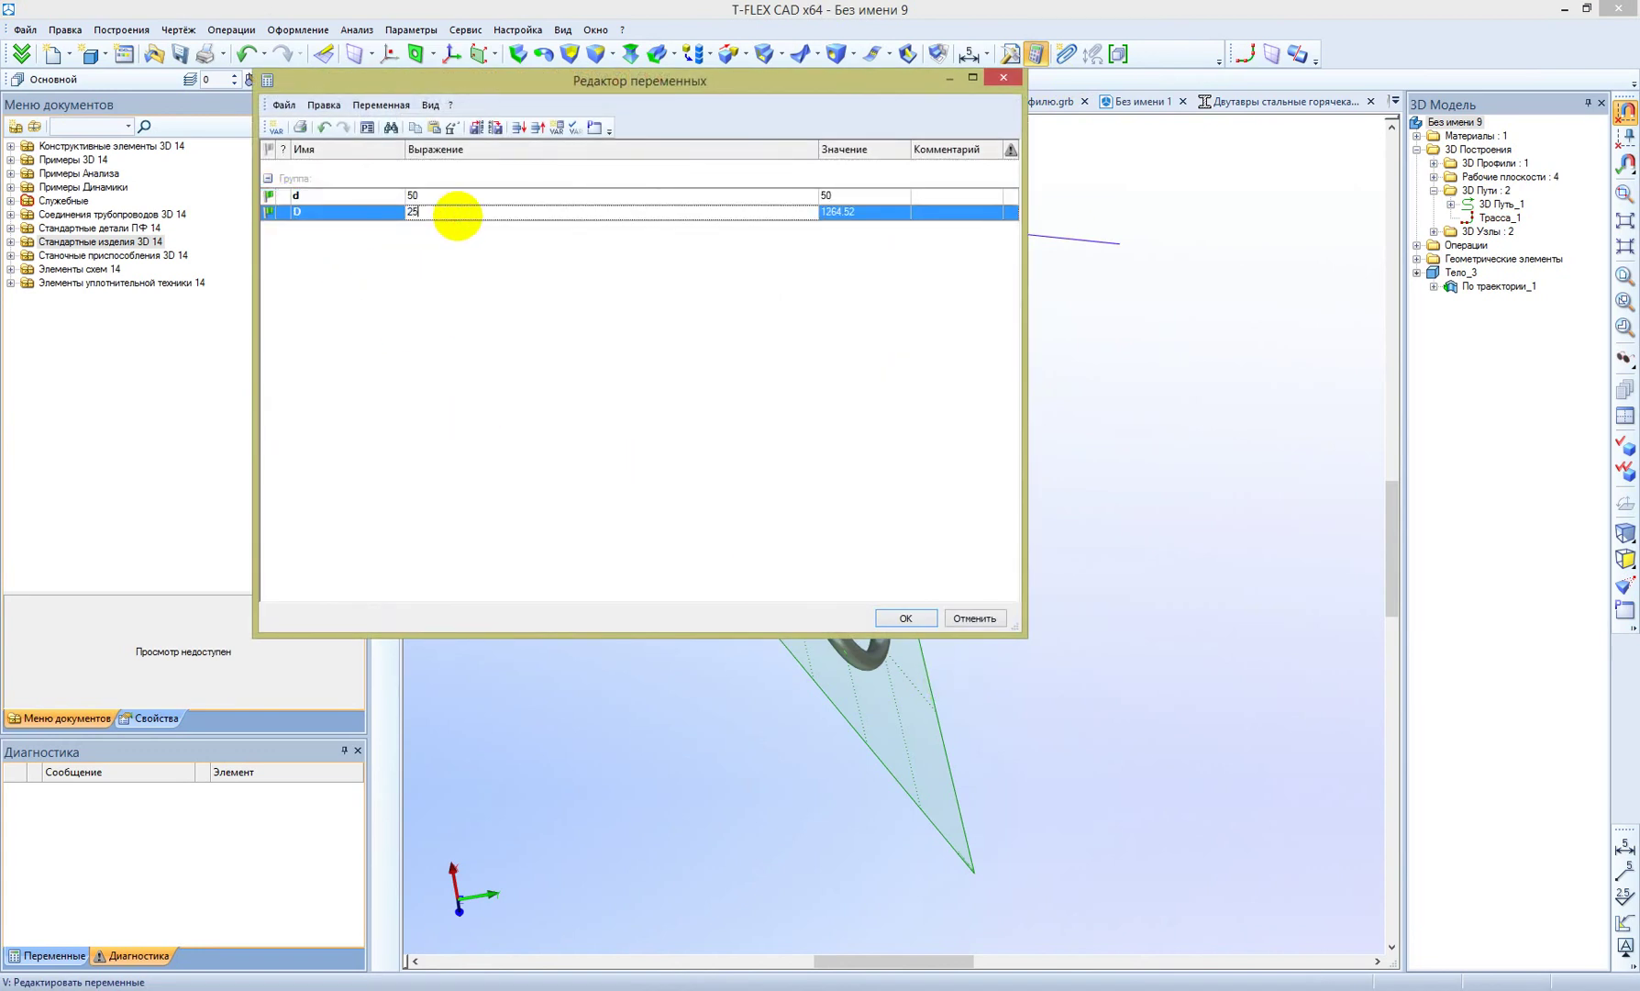
text(0)
click(891, 619)
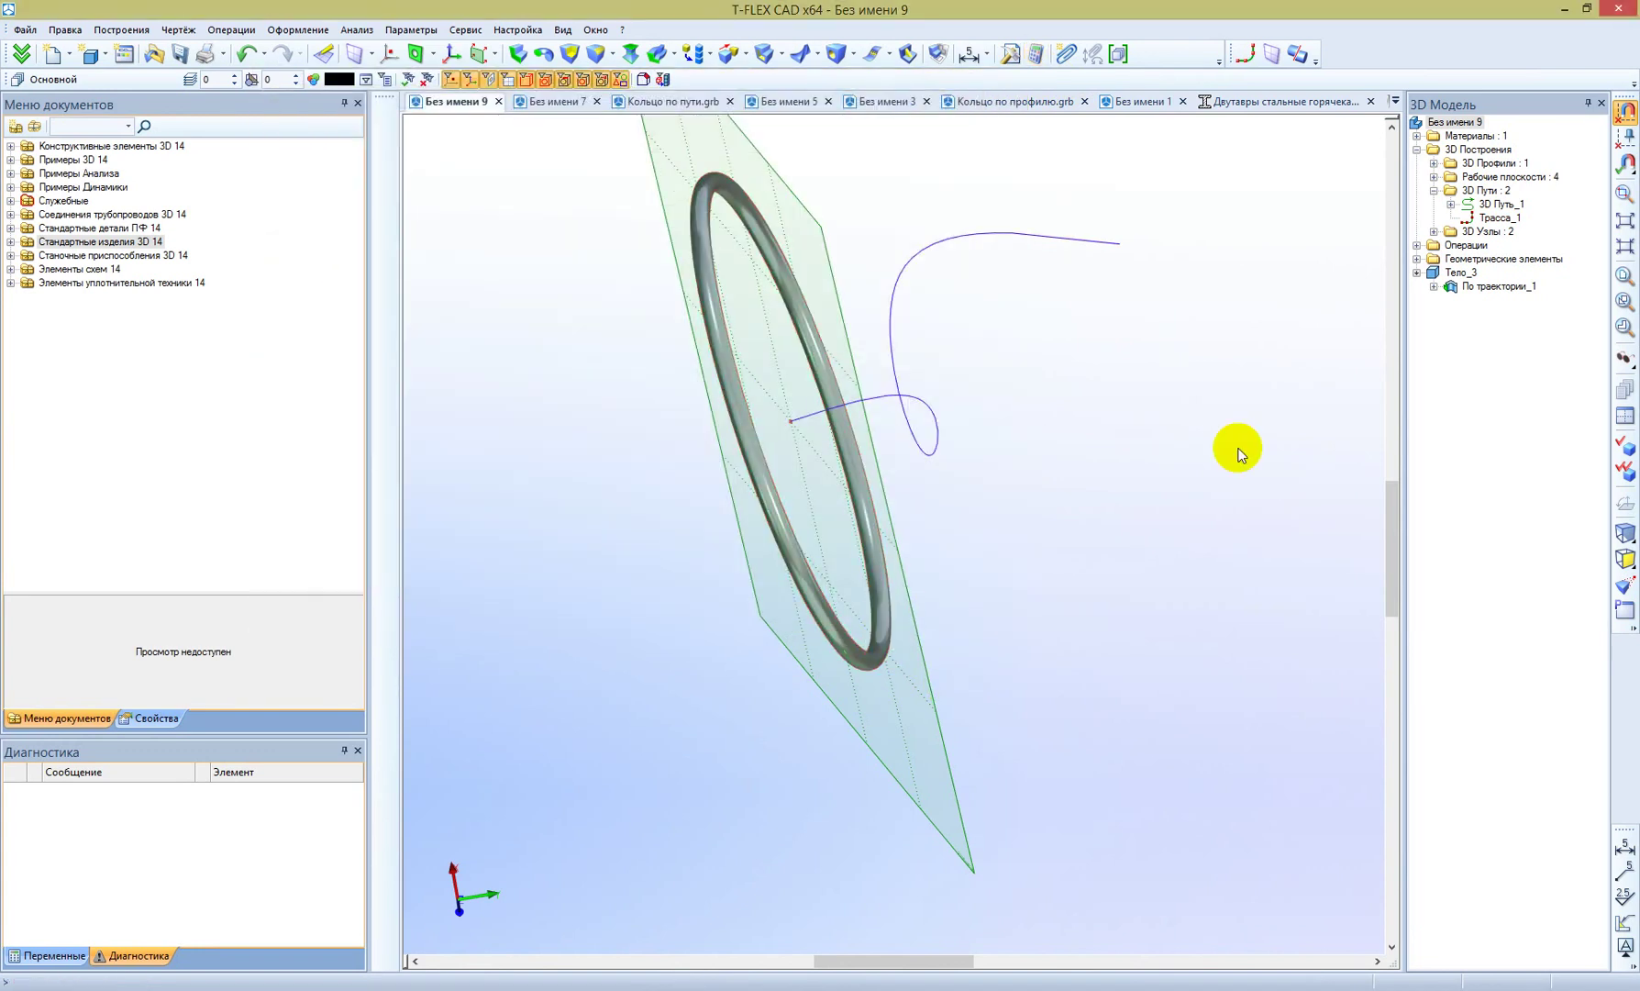
click(1624, 450)
mouse_move(1014, 578)
mouse_down()
mouse_move(720, 616)
mouse_move(780, 355)
mouse_move(606, 345)
mouse_move(542, 461)
mouse_move(577, 493)
mouse_up()
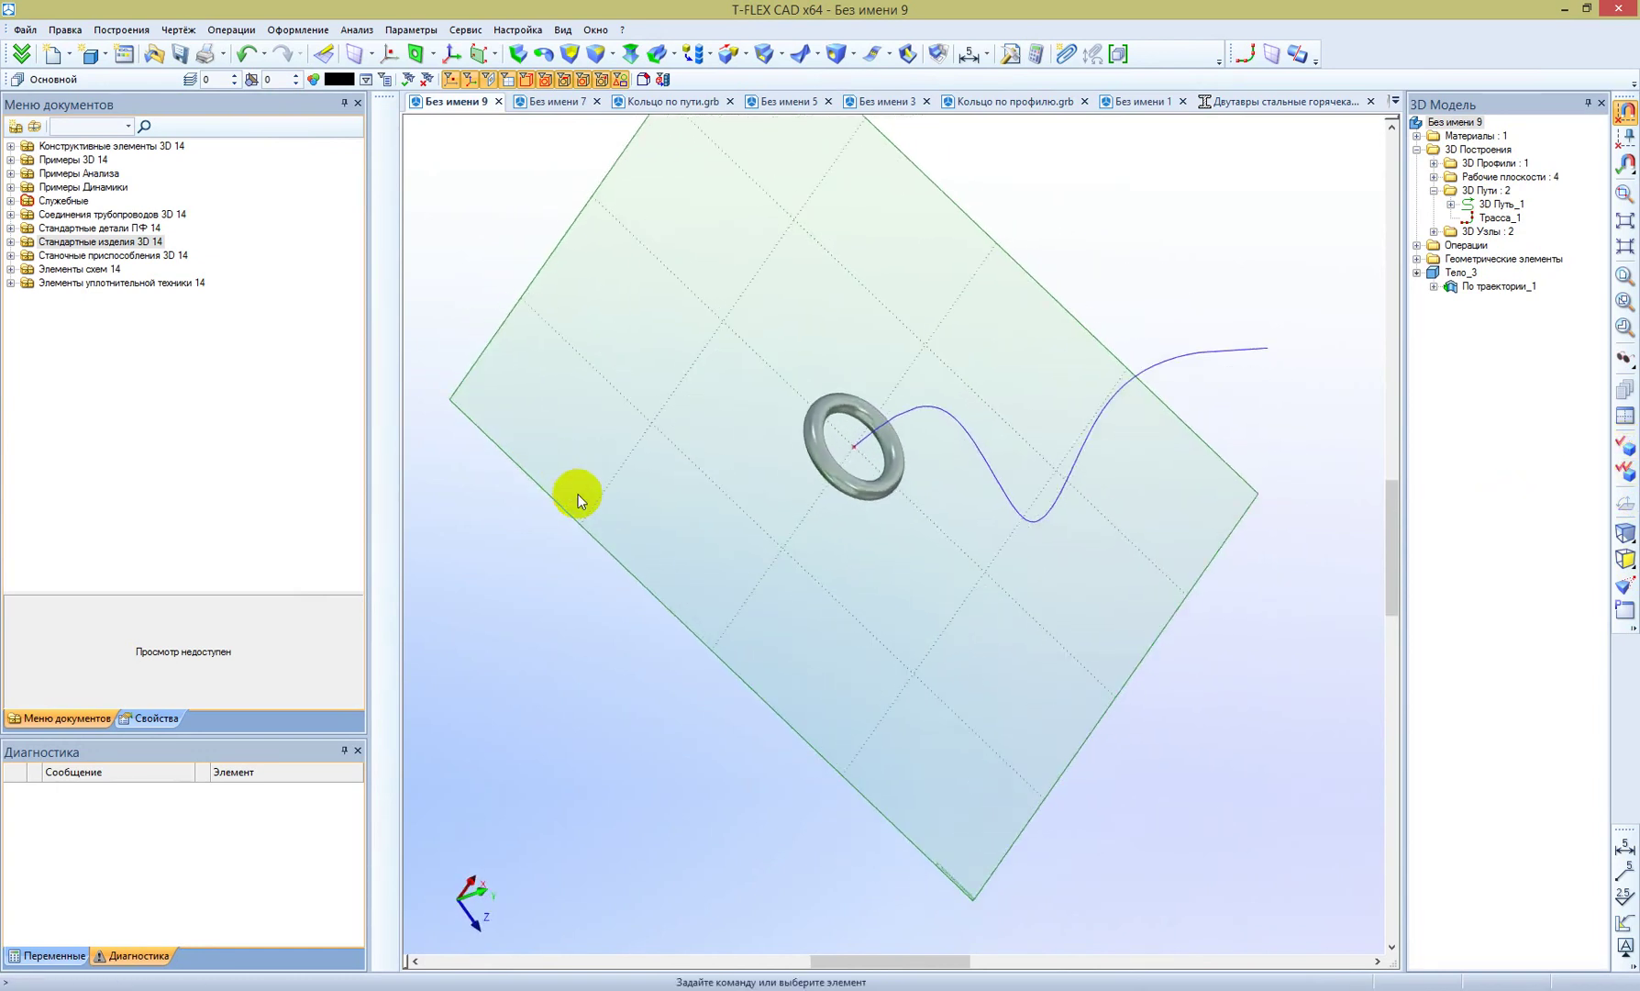
Step: Array the ring along the spline curve with copies oriented 'С минимальным кручением по пути'
right_click(819, 453)
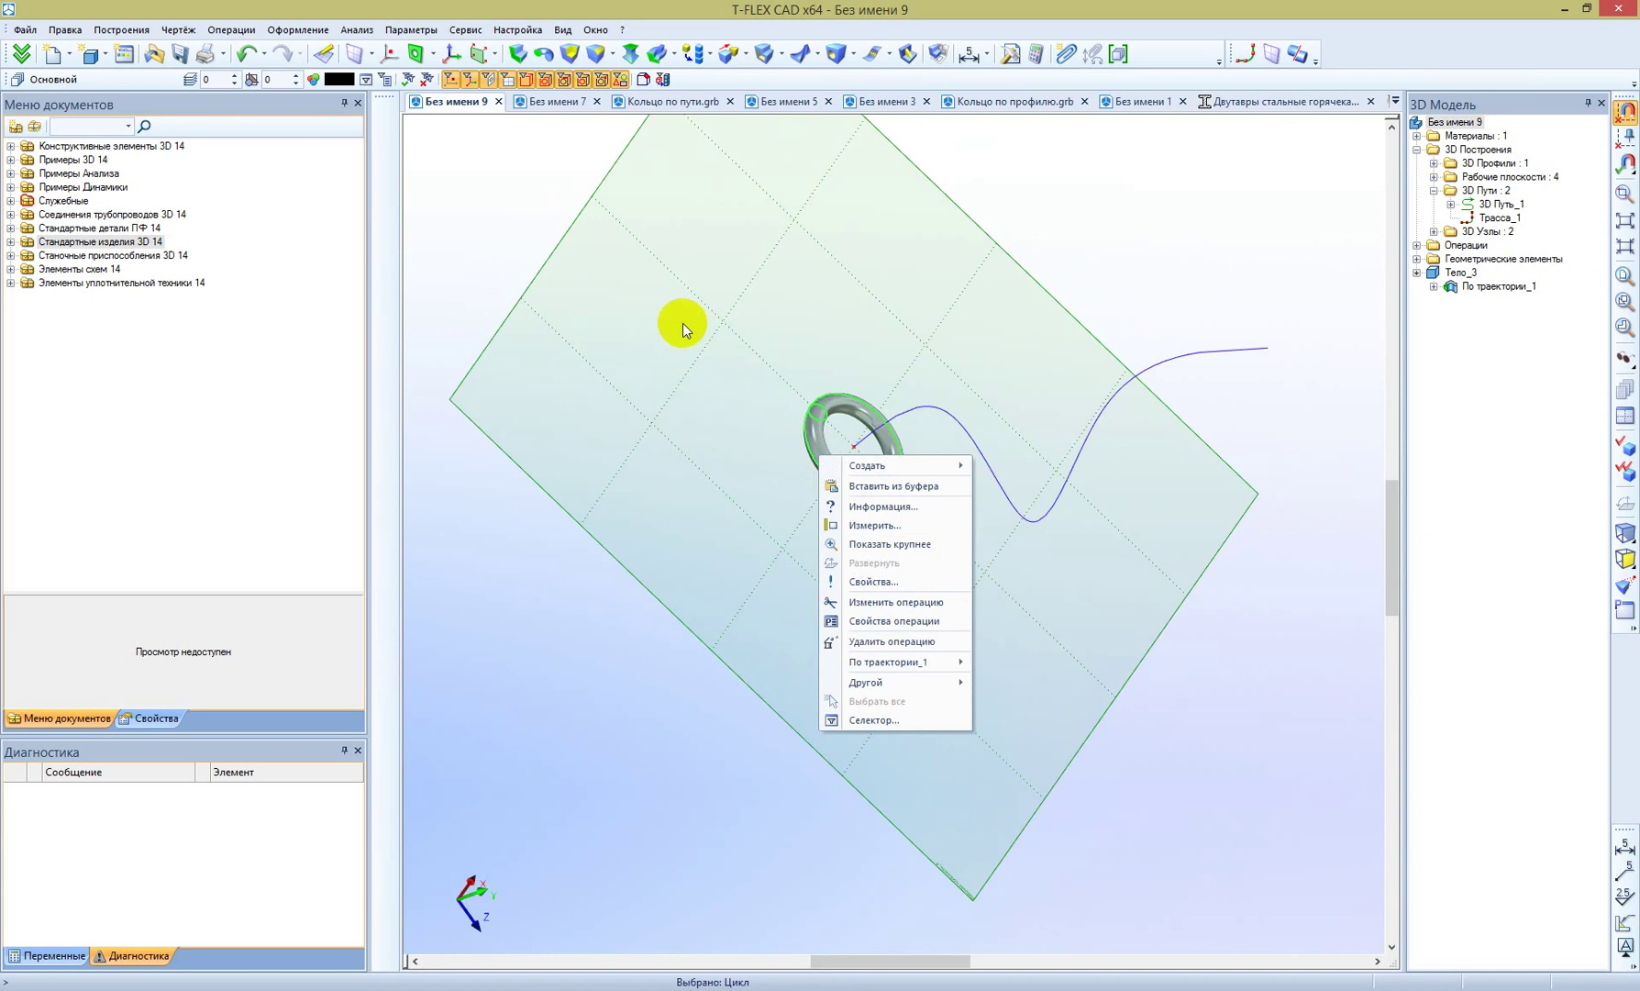
click(526, 81)
right_click(813, 424)
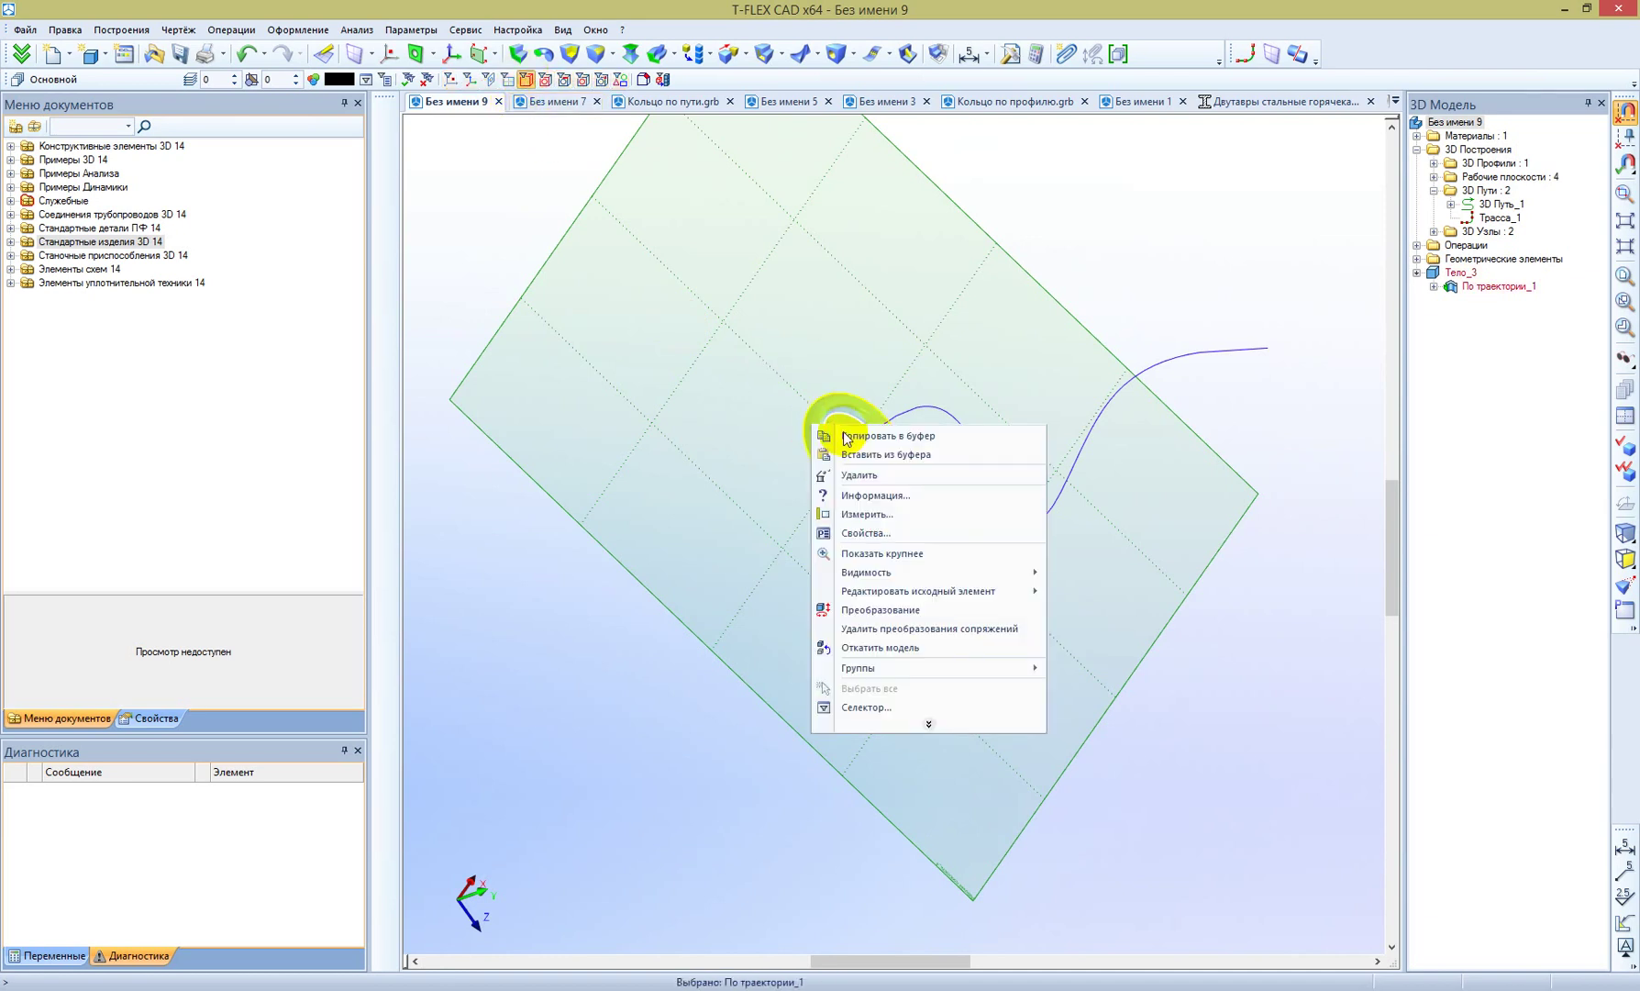
mouse_move(897, 434)
click(1125, 662)
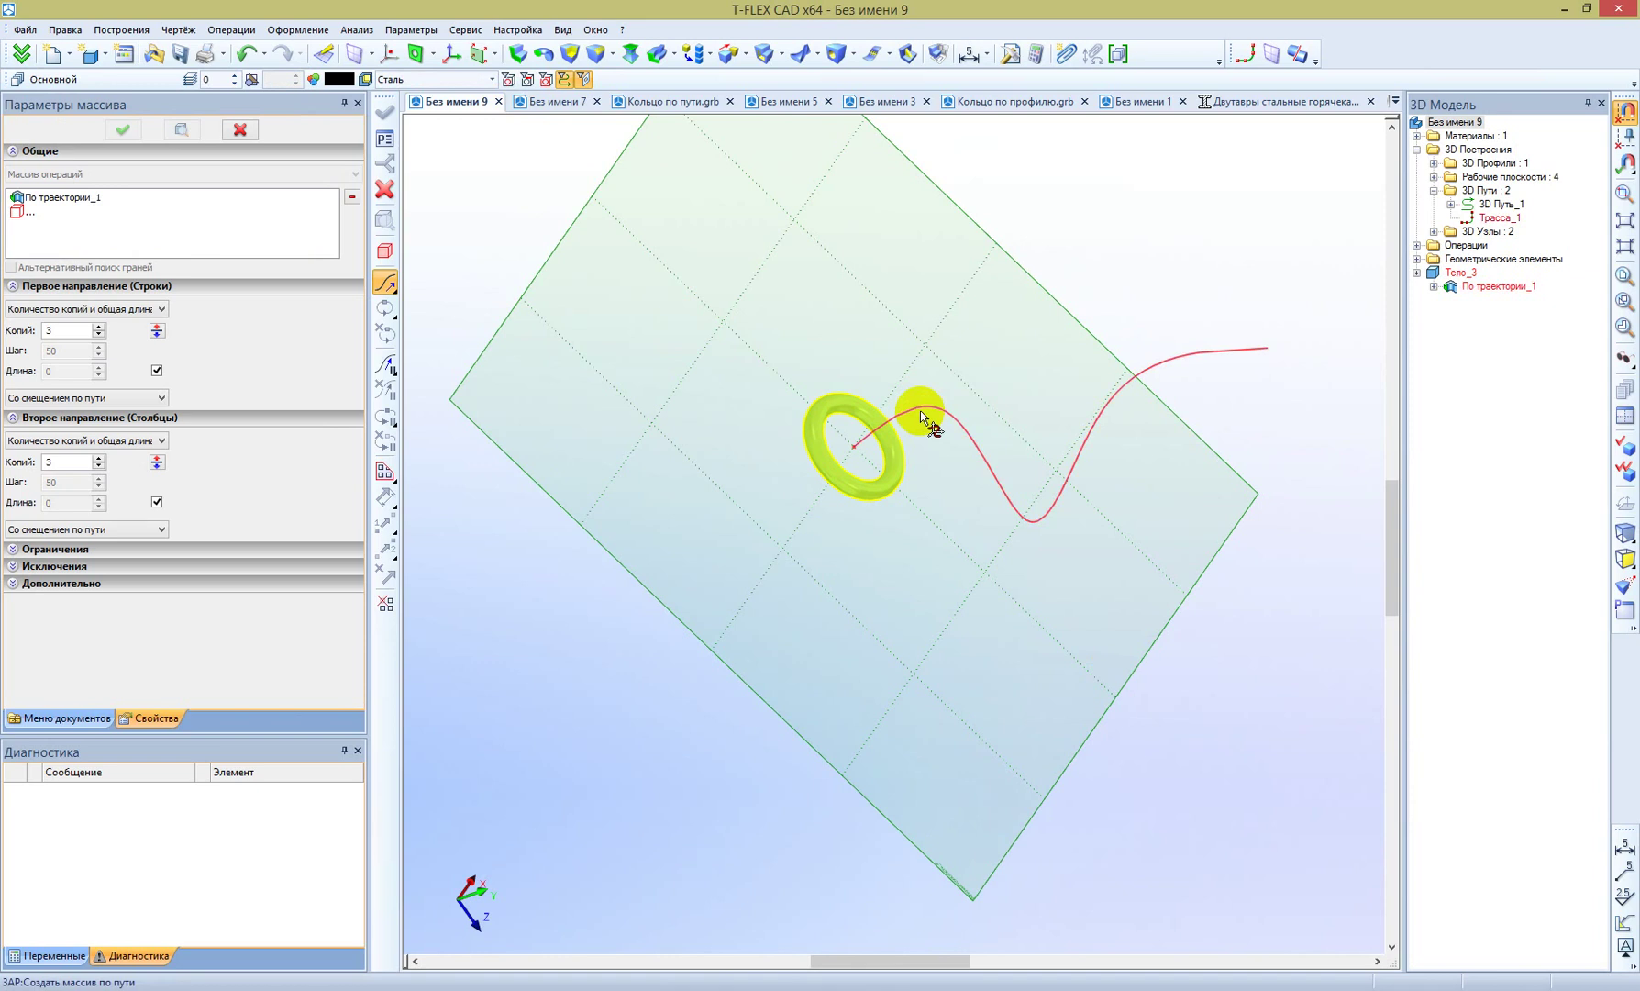
click(922, 417)
right_drag(941, 491, 1006, 409)
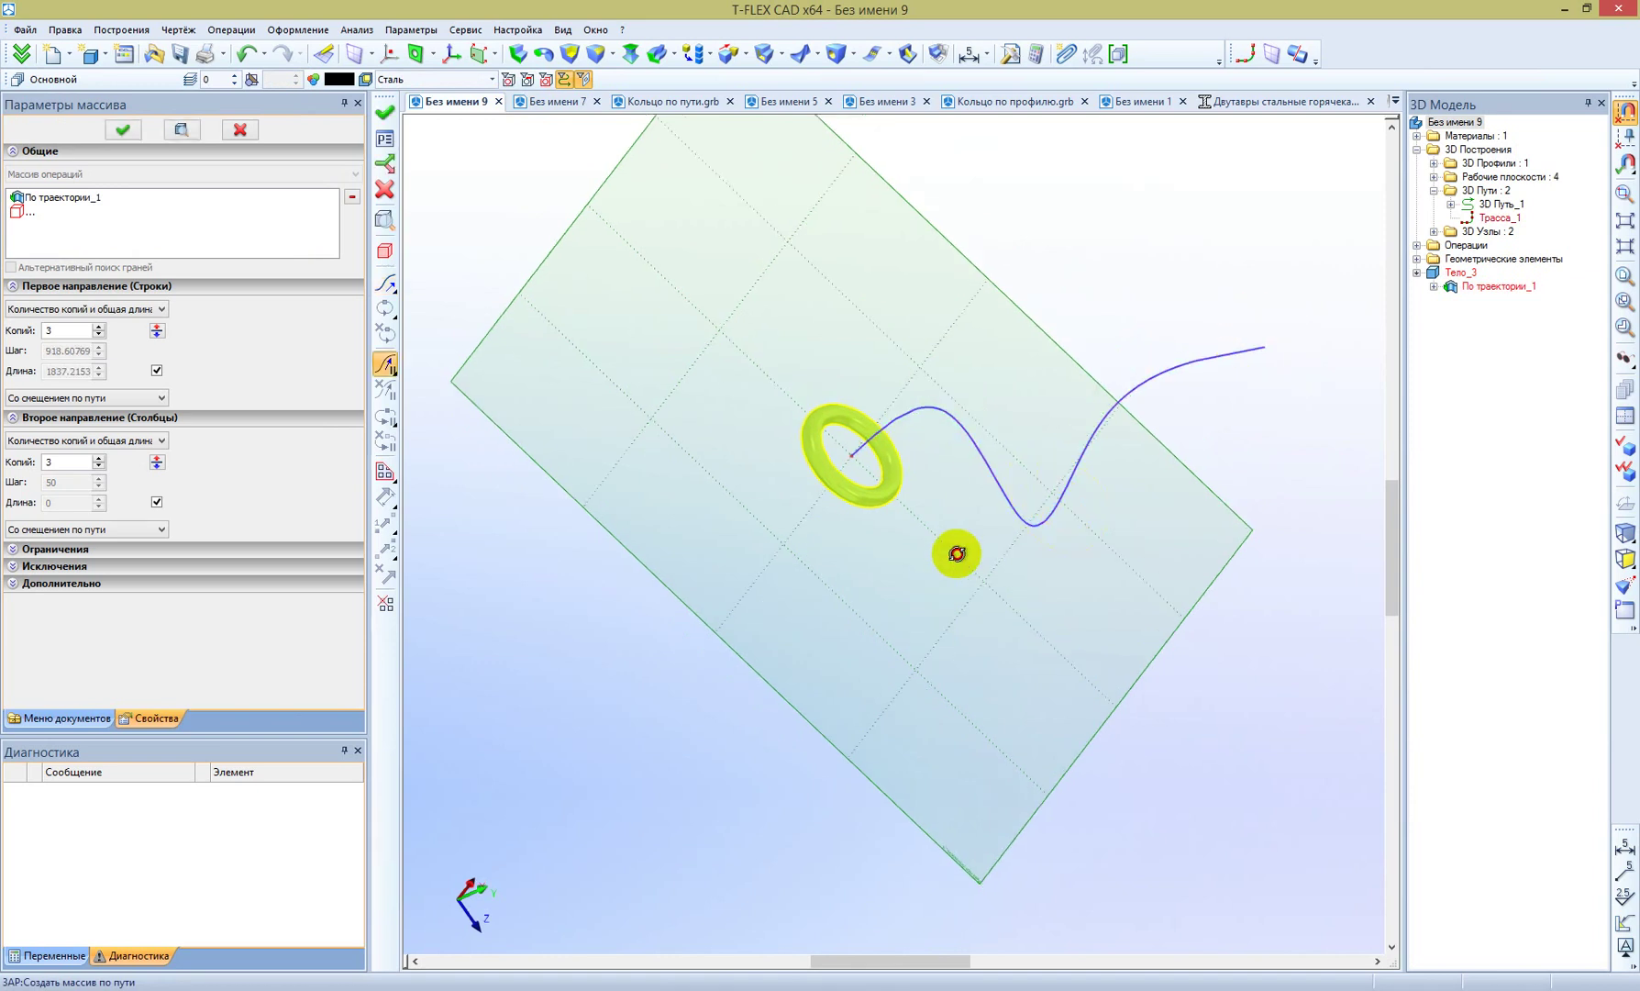
right_drag(1063, 710, 864, 666)
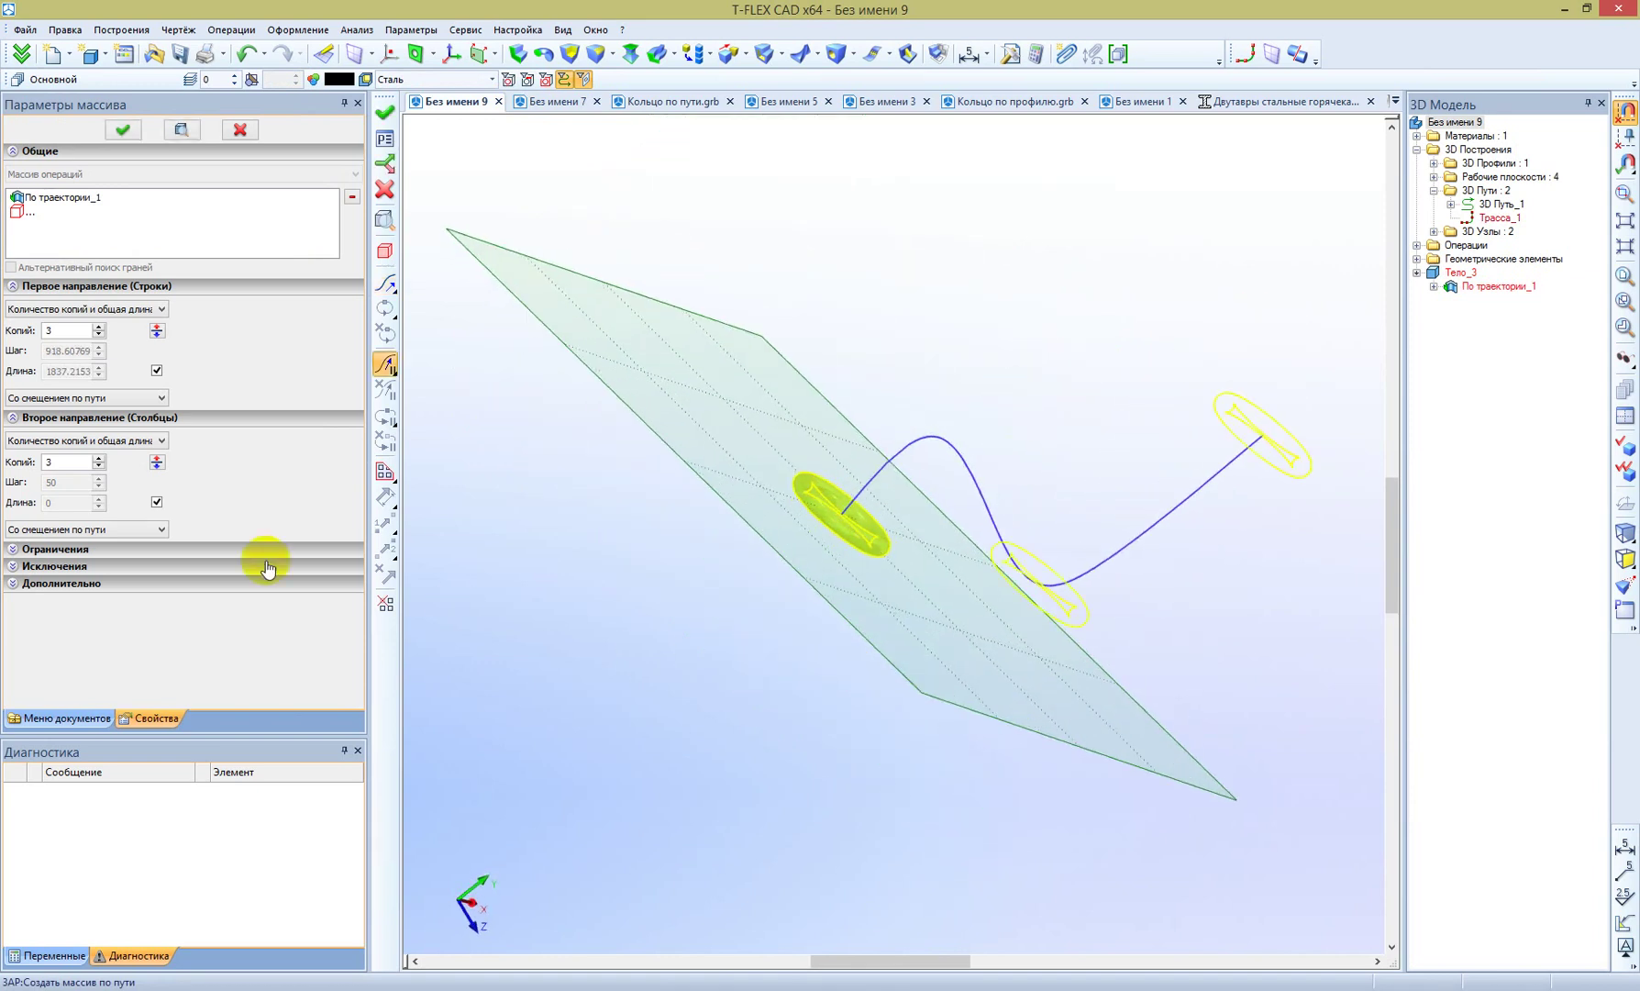
click(94, 401)
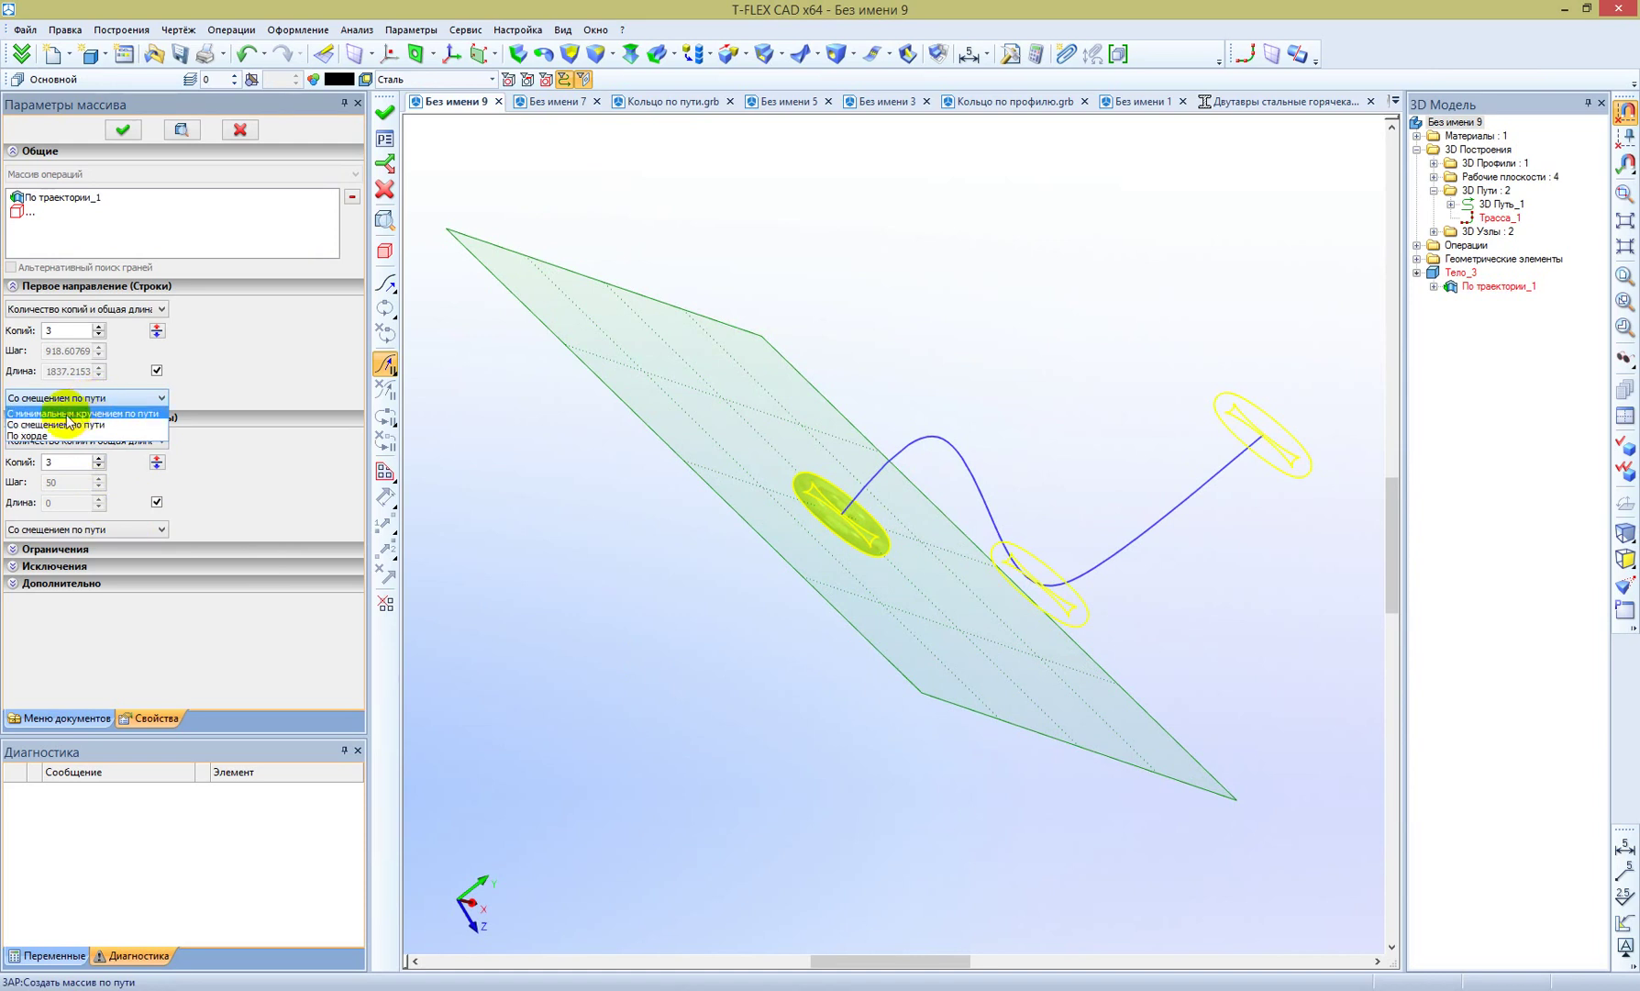
click(99, 413)
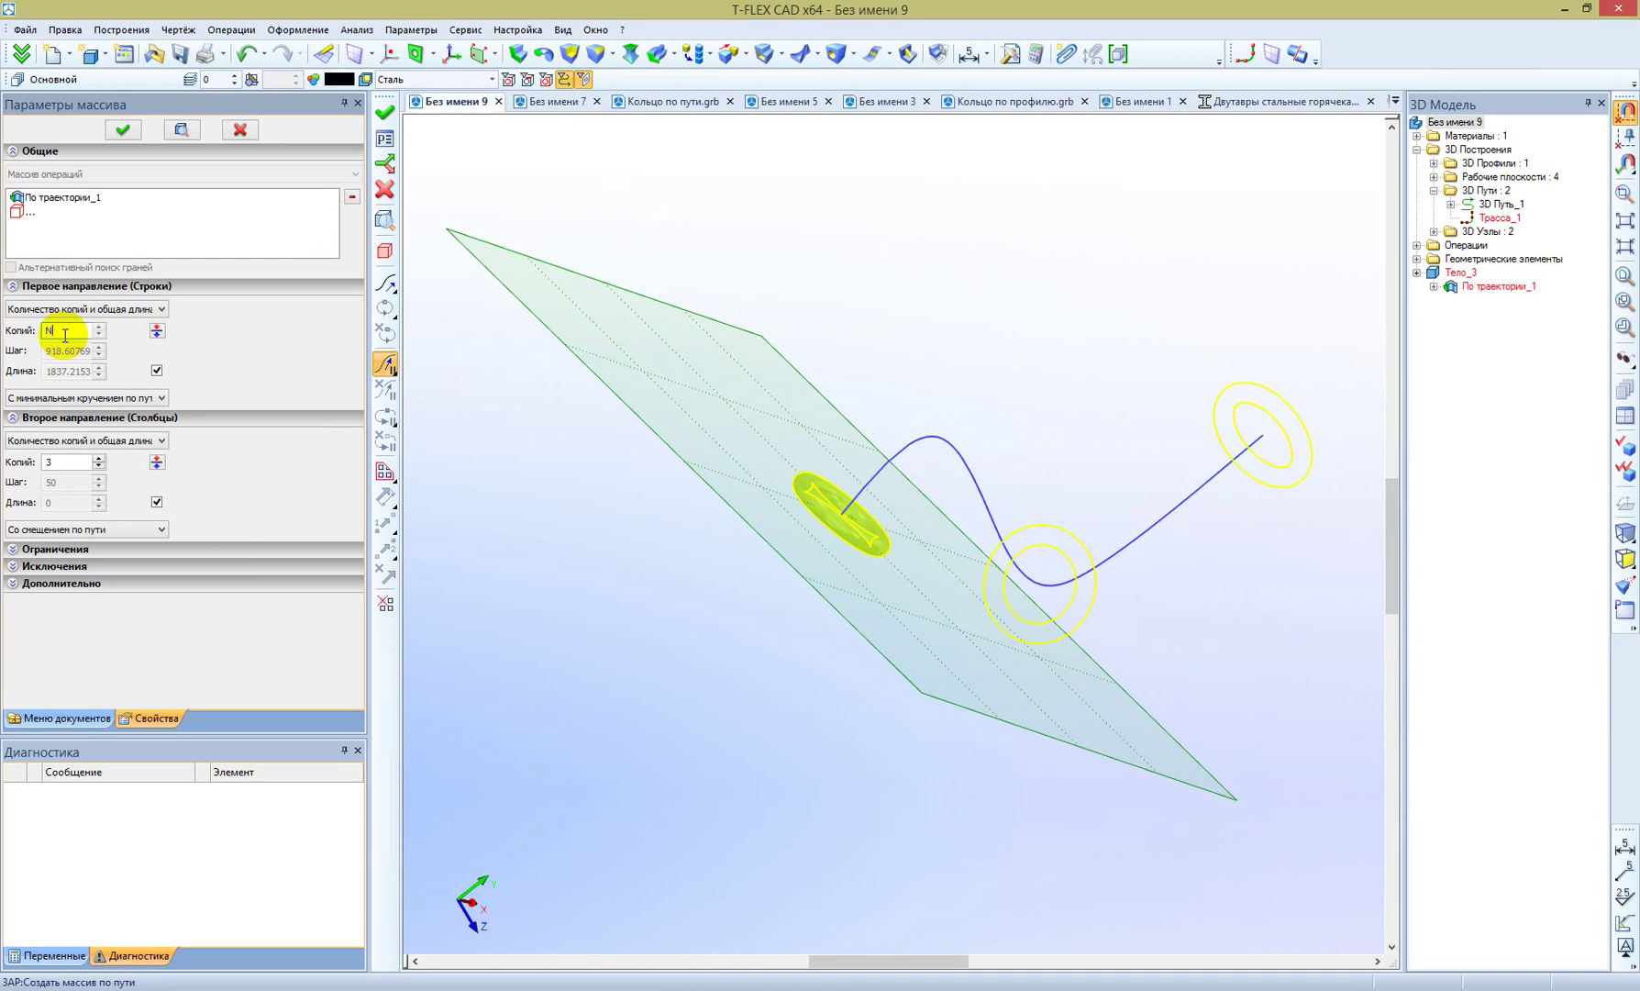
Step: Drive the copy count by external variable N = 3, commented 'кол-во копий', and build the array
key(Return)
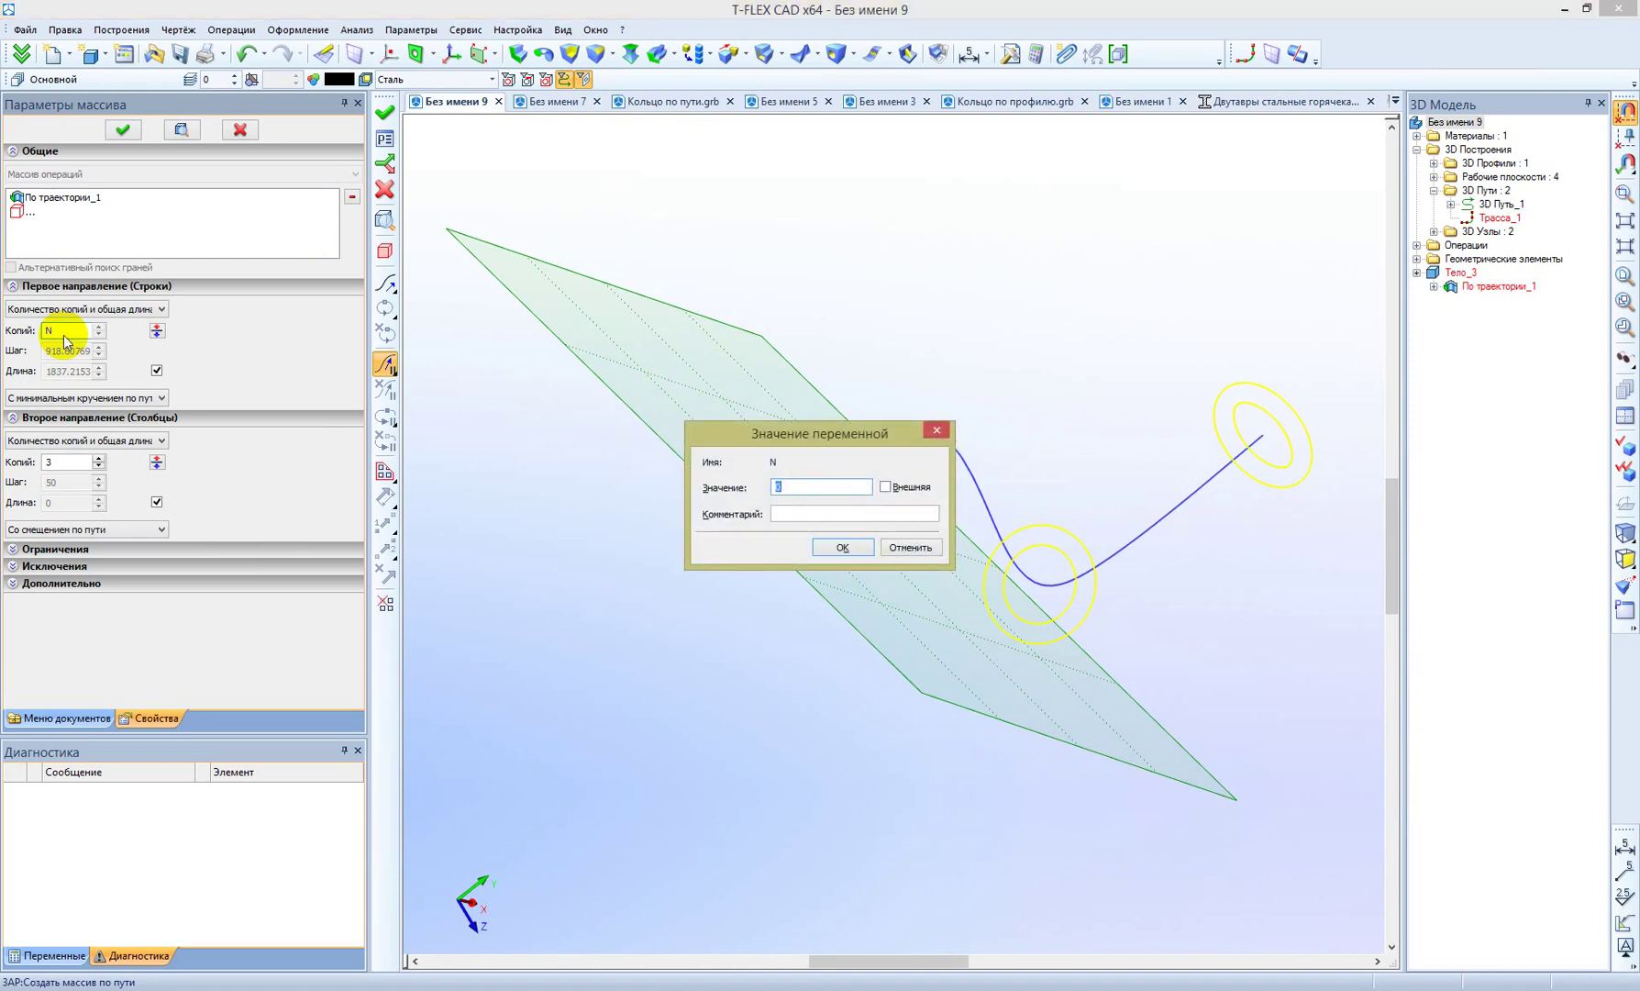
click(886, 487)
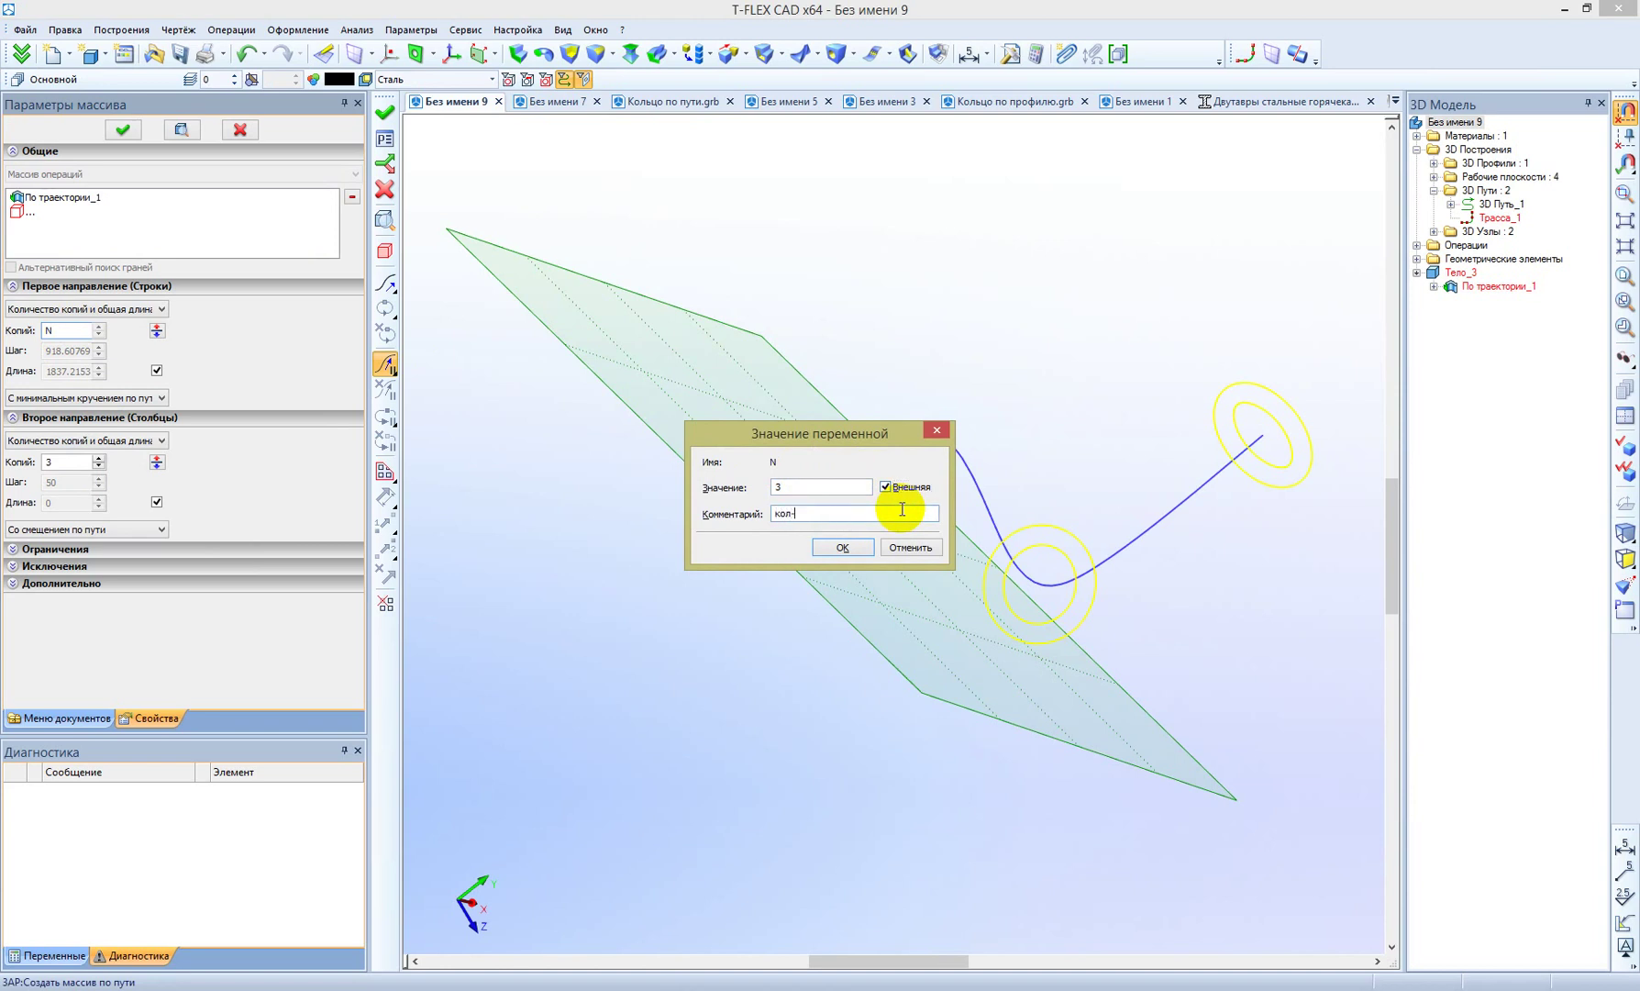
text(кол-во копий)
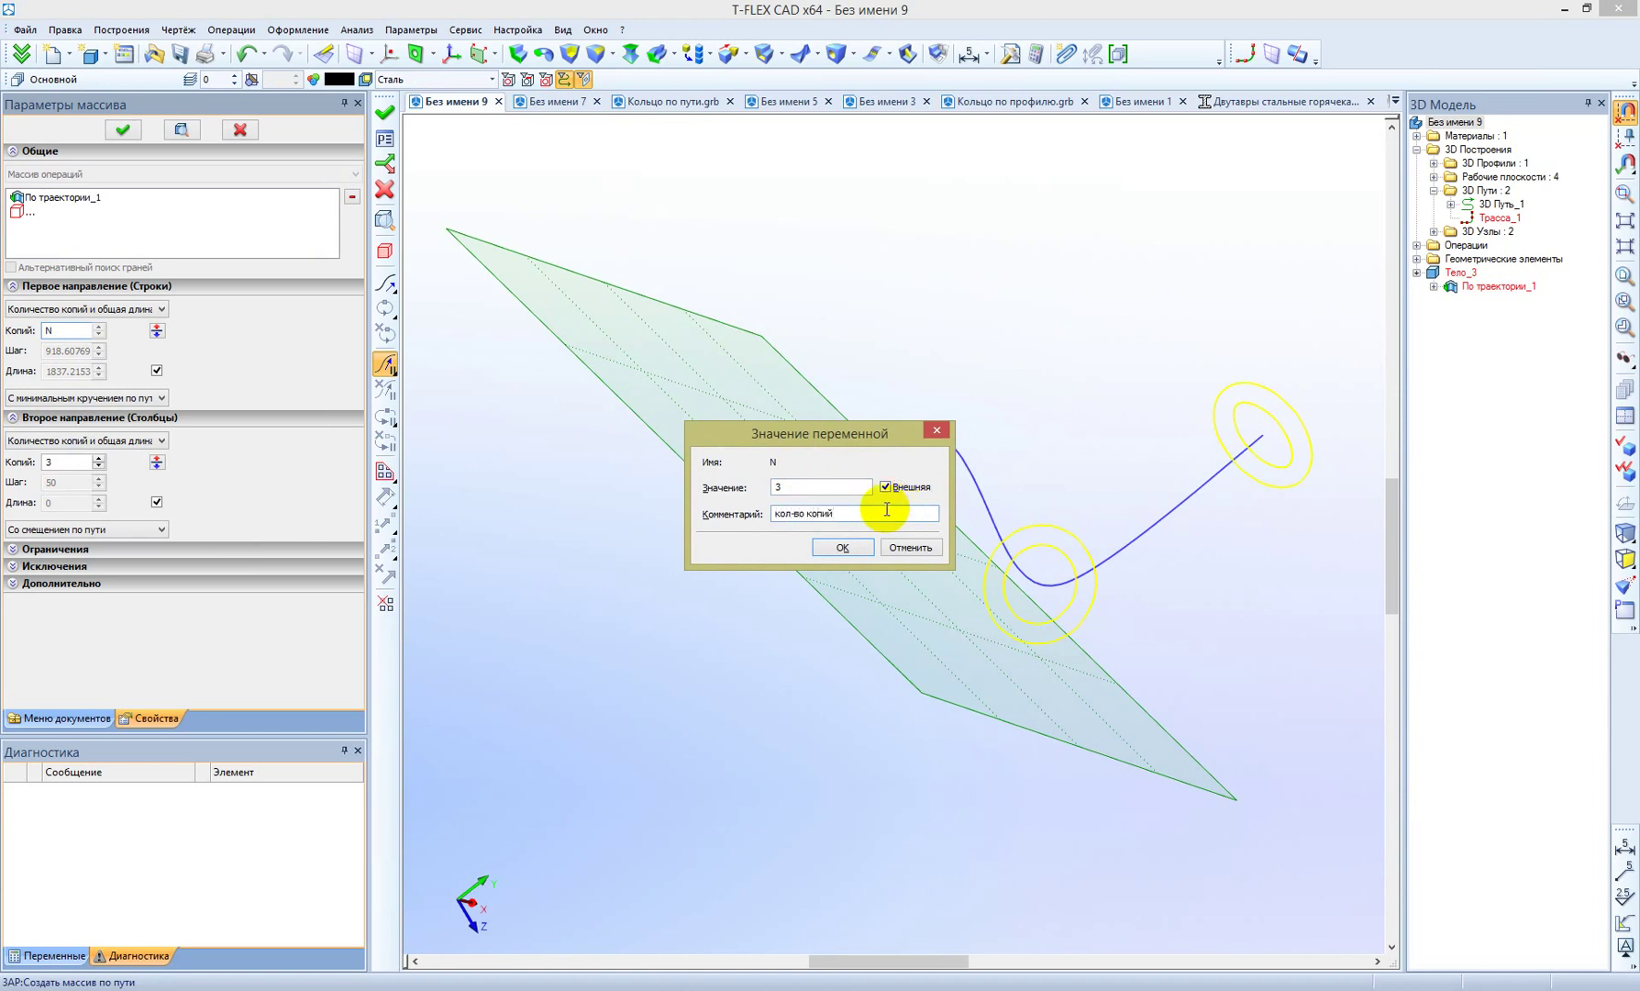
click(834, 555)
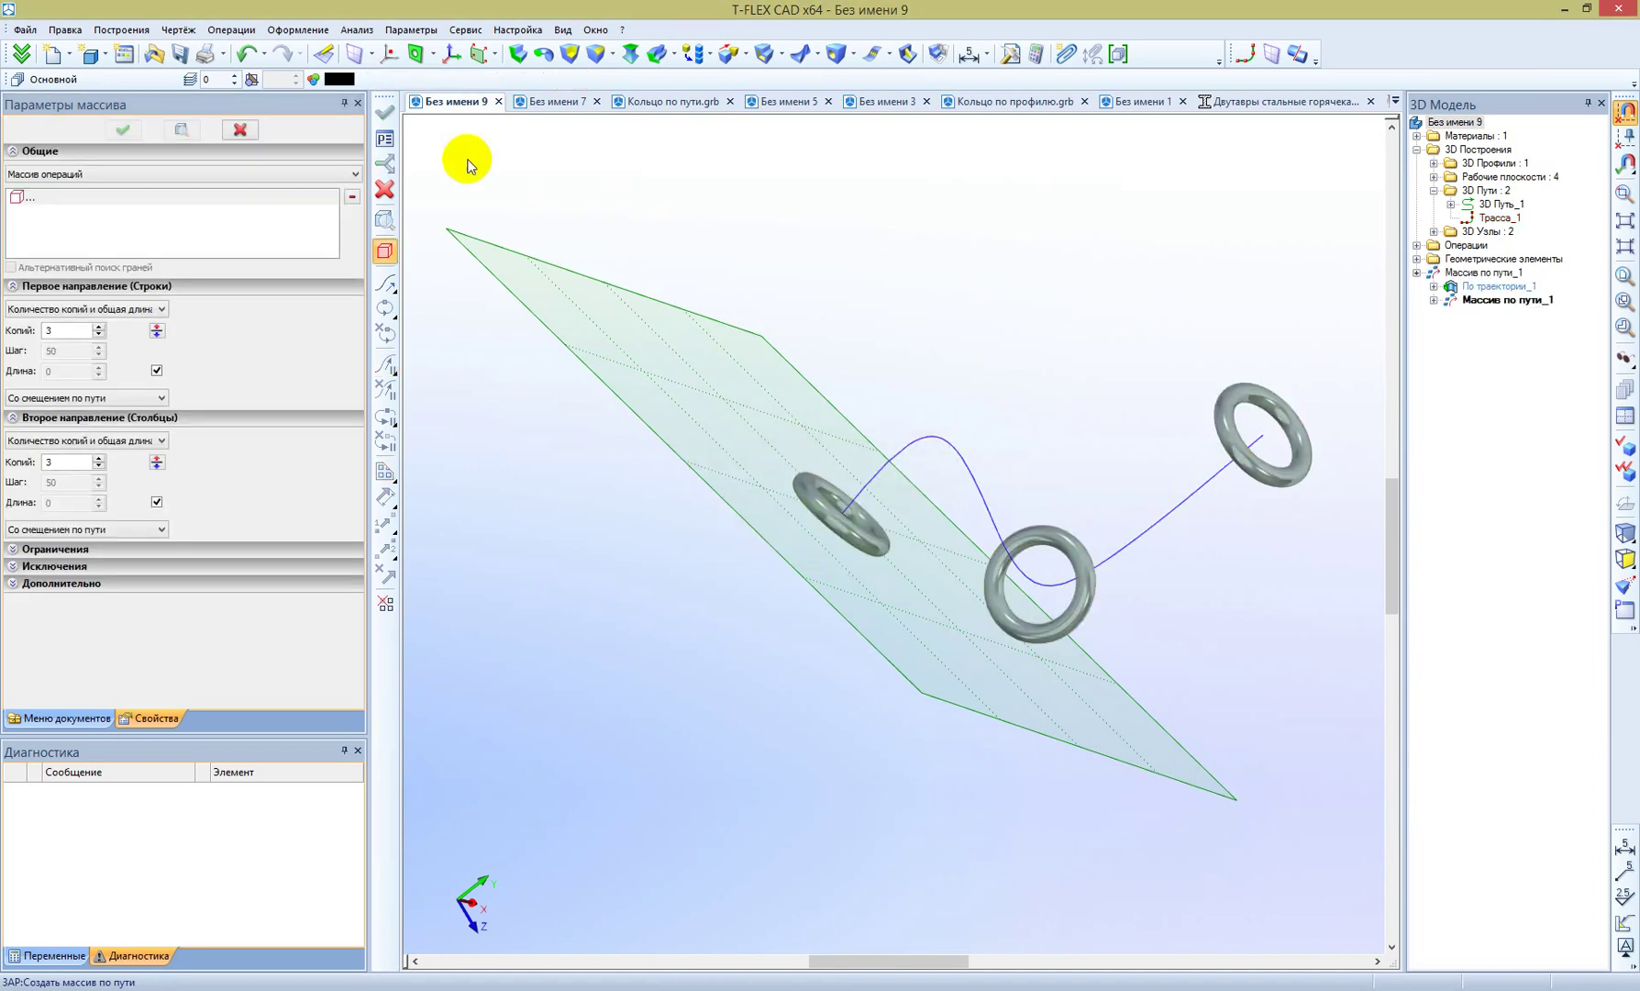
mouse_move(838, 729)
right_down()
mouse_move(761, 502)
mouse_move(596, 386)
right_up()
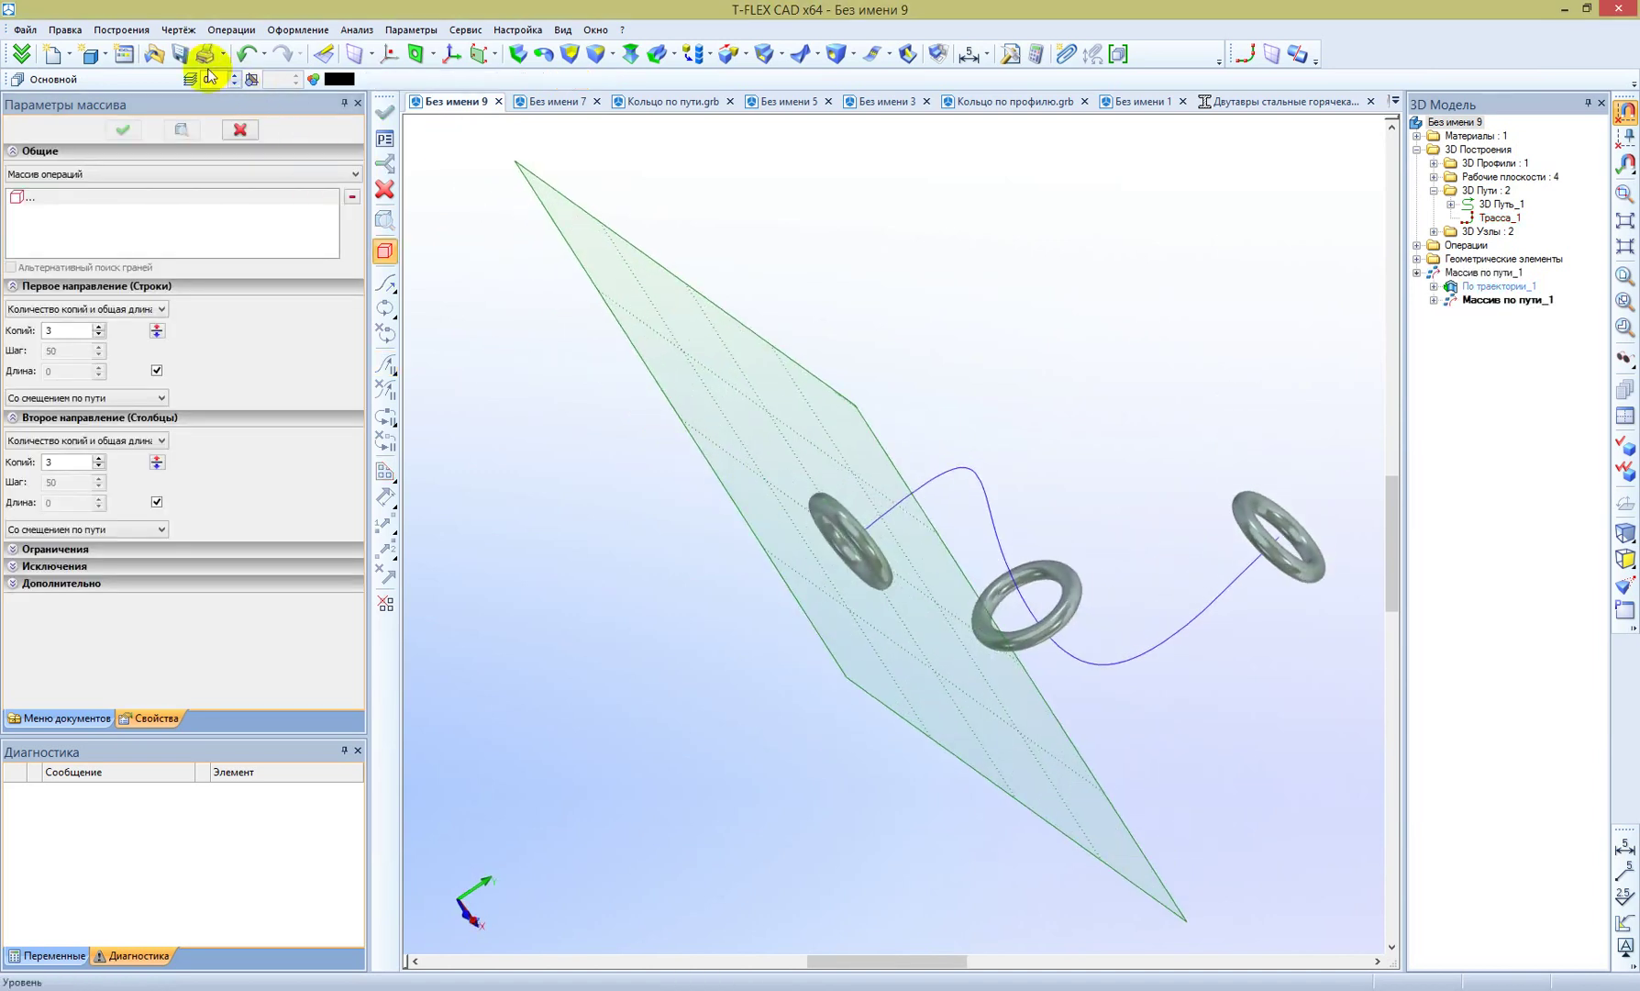
Step: Save the model in Профили as Кольцо по пути_1.grb, appending _1 to the existing name
click(188, 63)
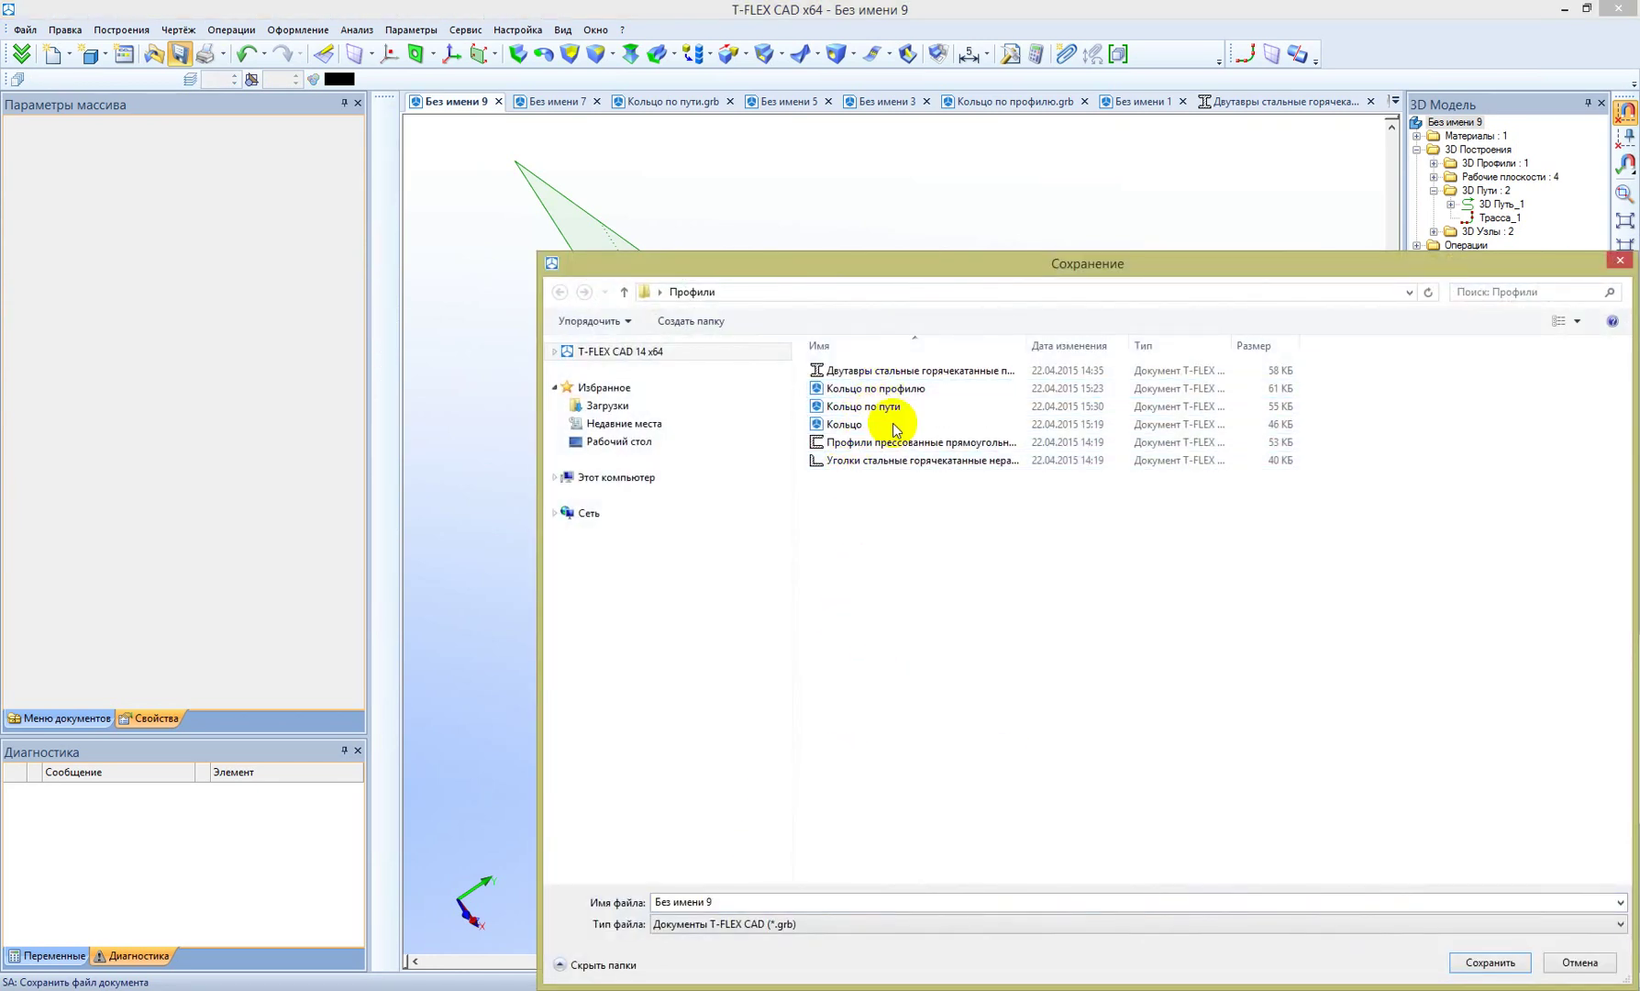
click(899, 414)
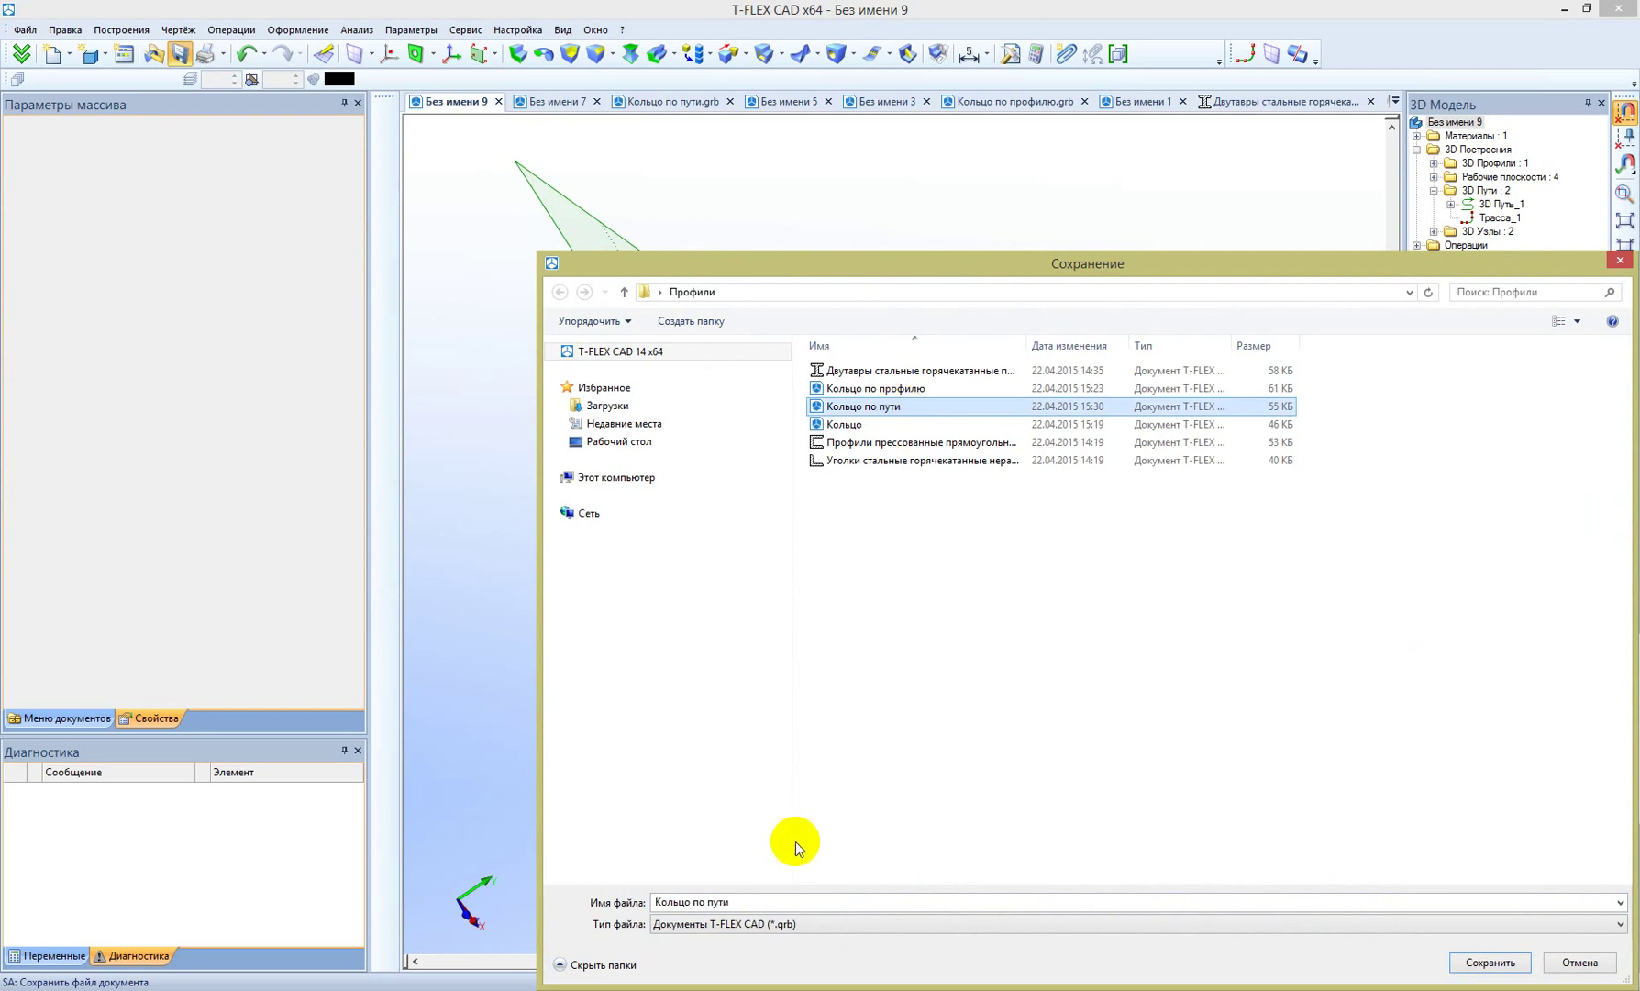
click(788, 901)
text(_1)
key(Return)
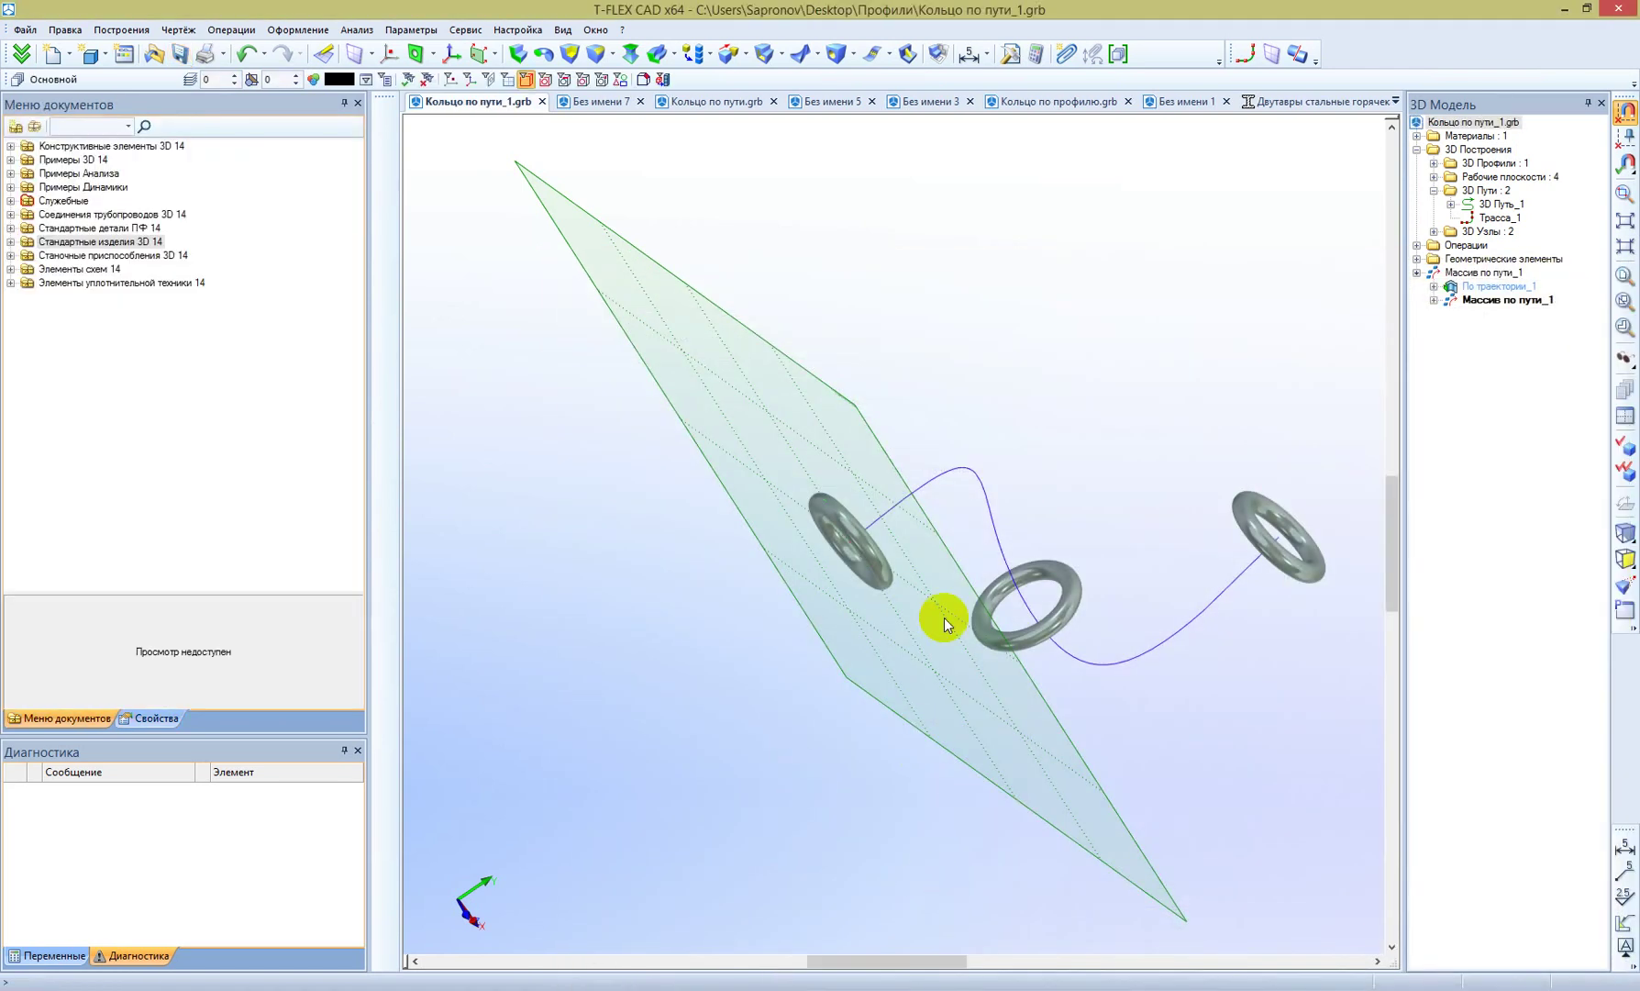
Step: Make the model an adaptive fragment with Трасса_1 and its ring vertex as external parameters
mouse_move(1017, 317)
middle_down()
mouse_move(695, 234)
mouse_move(820, 641)
mouse_move(352, 7)
middle_up()
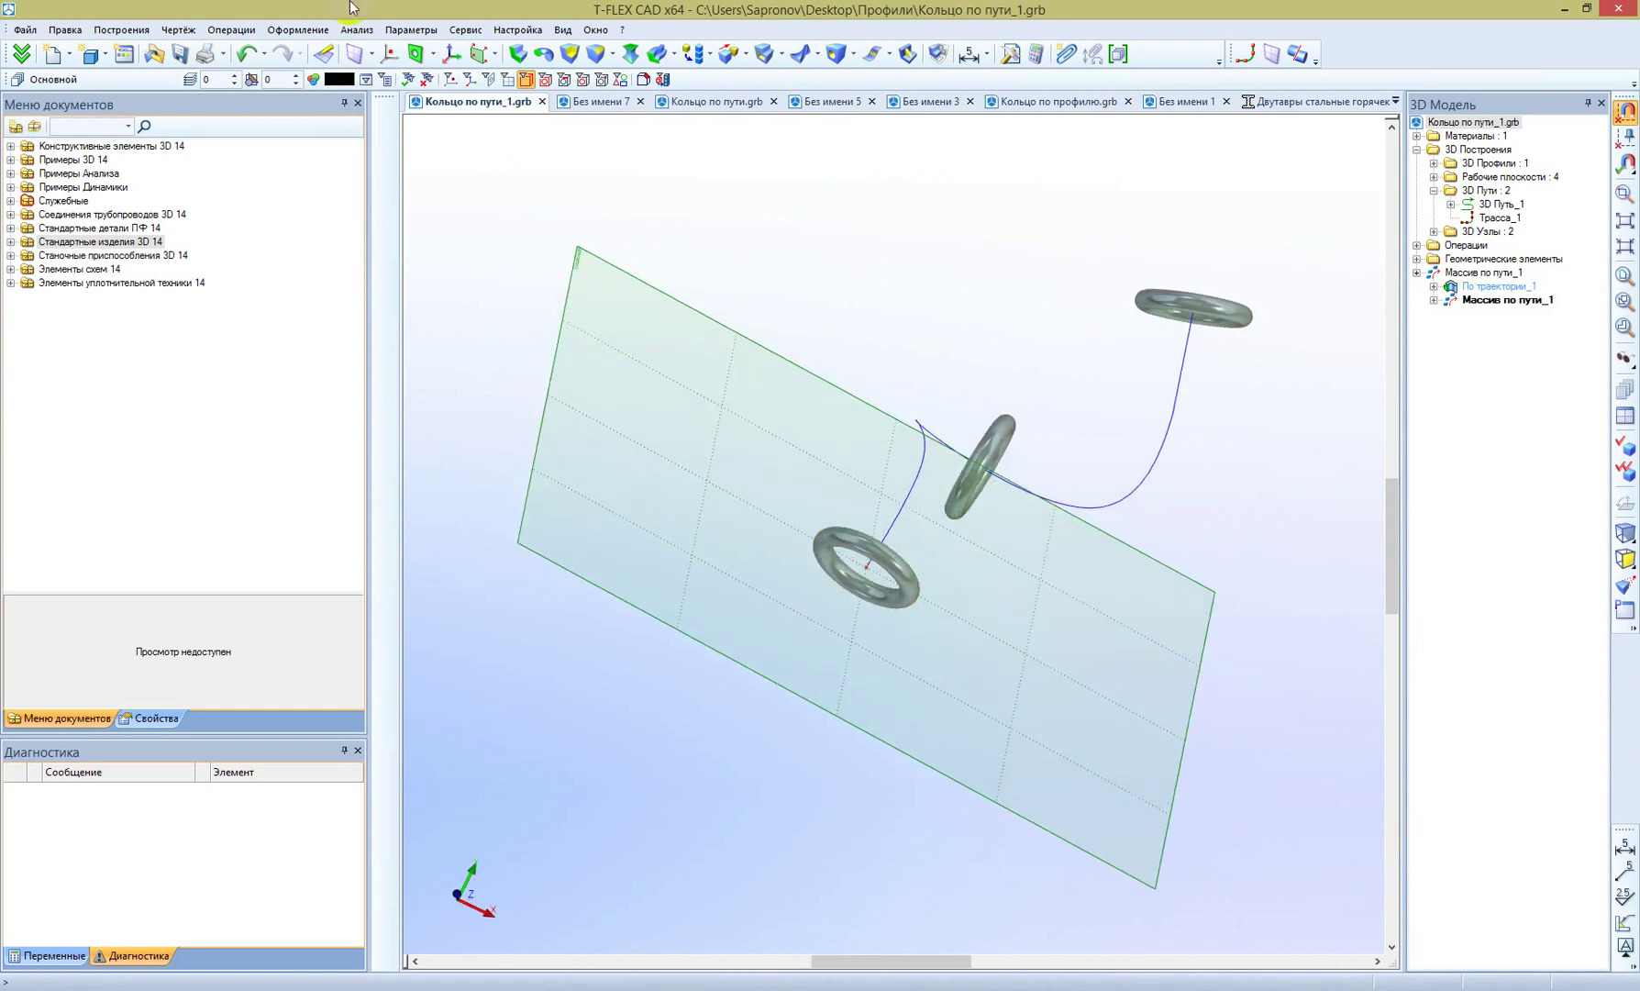
click(439, 37)
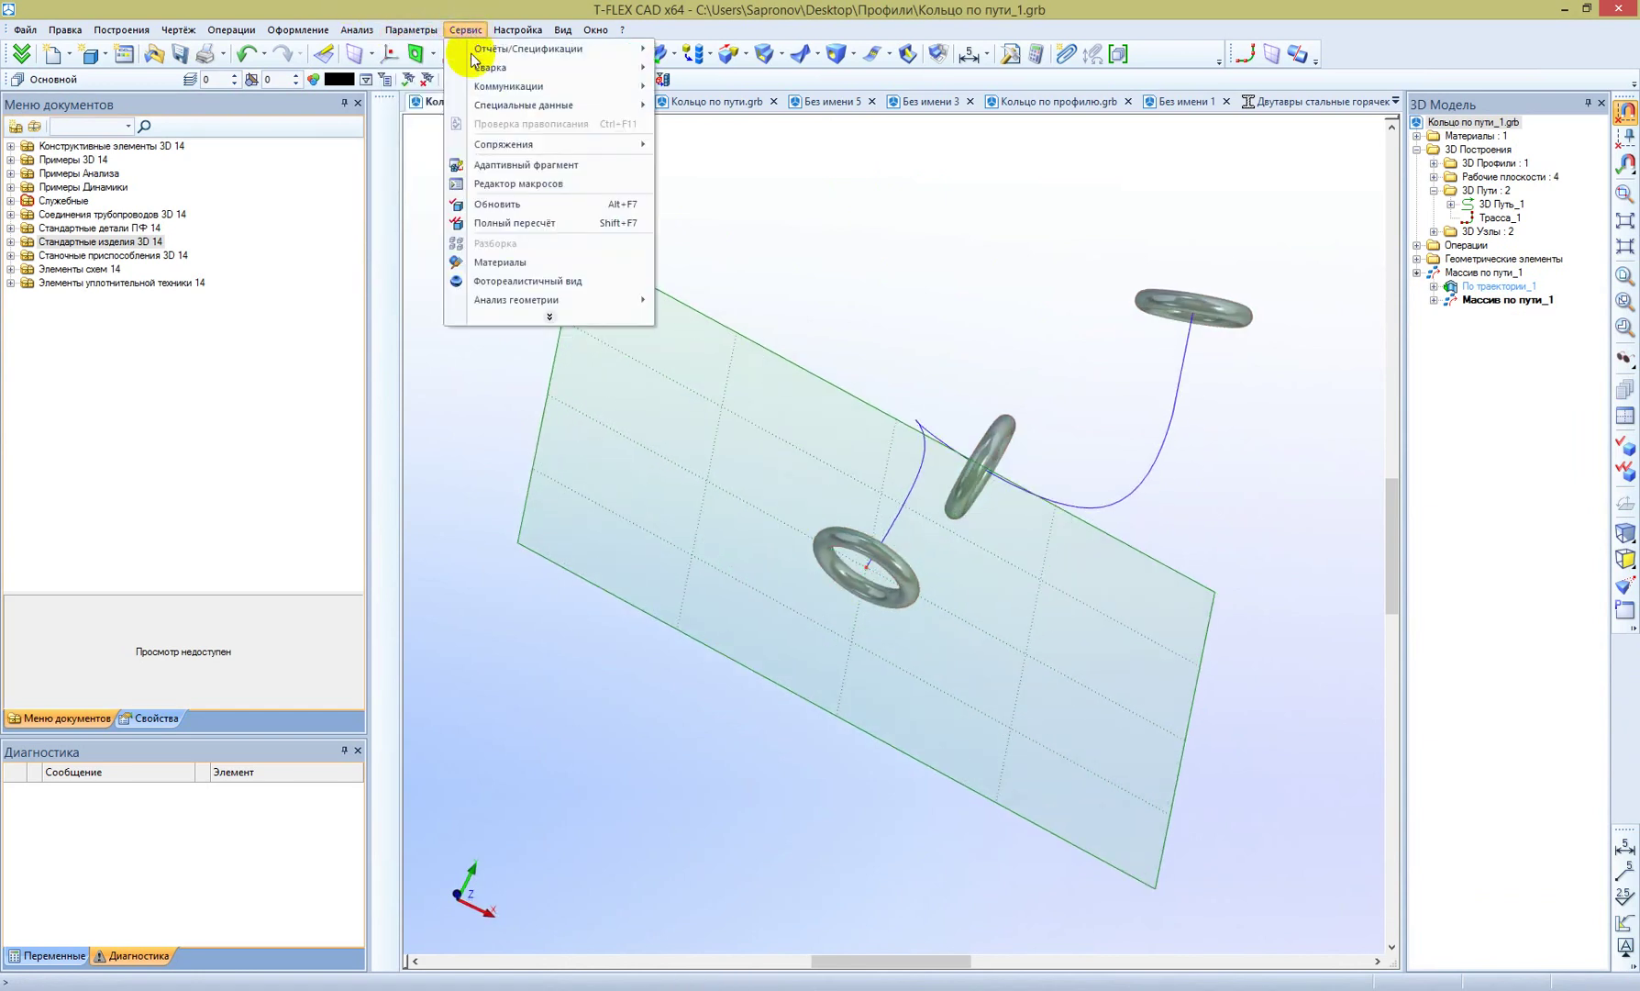
click(500, 166)
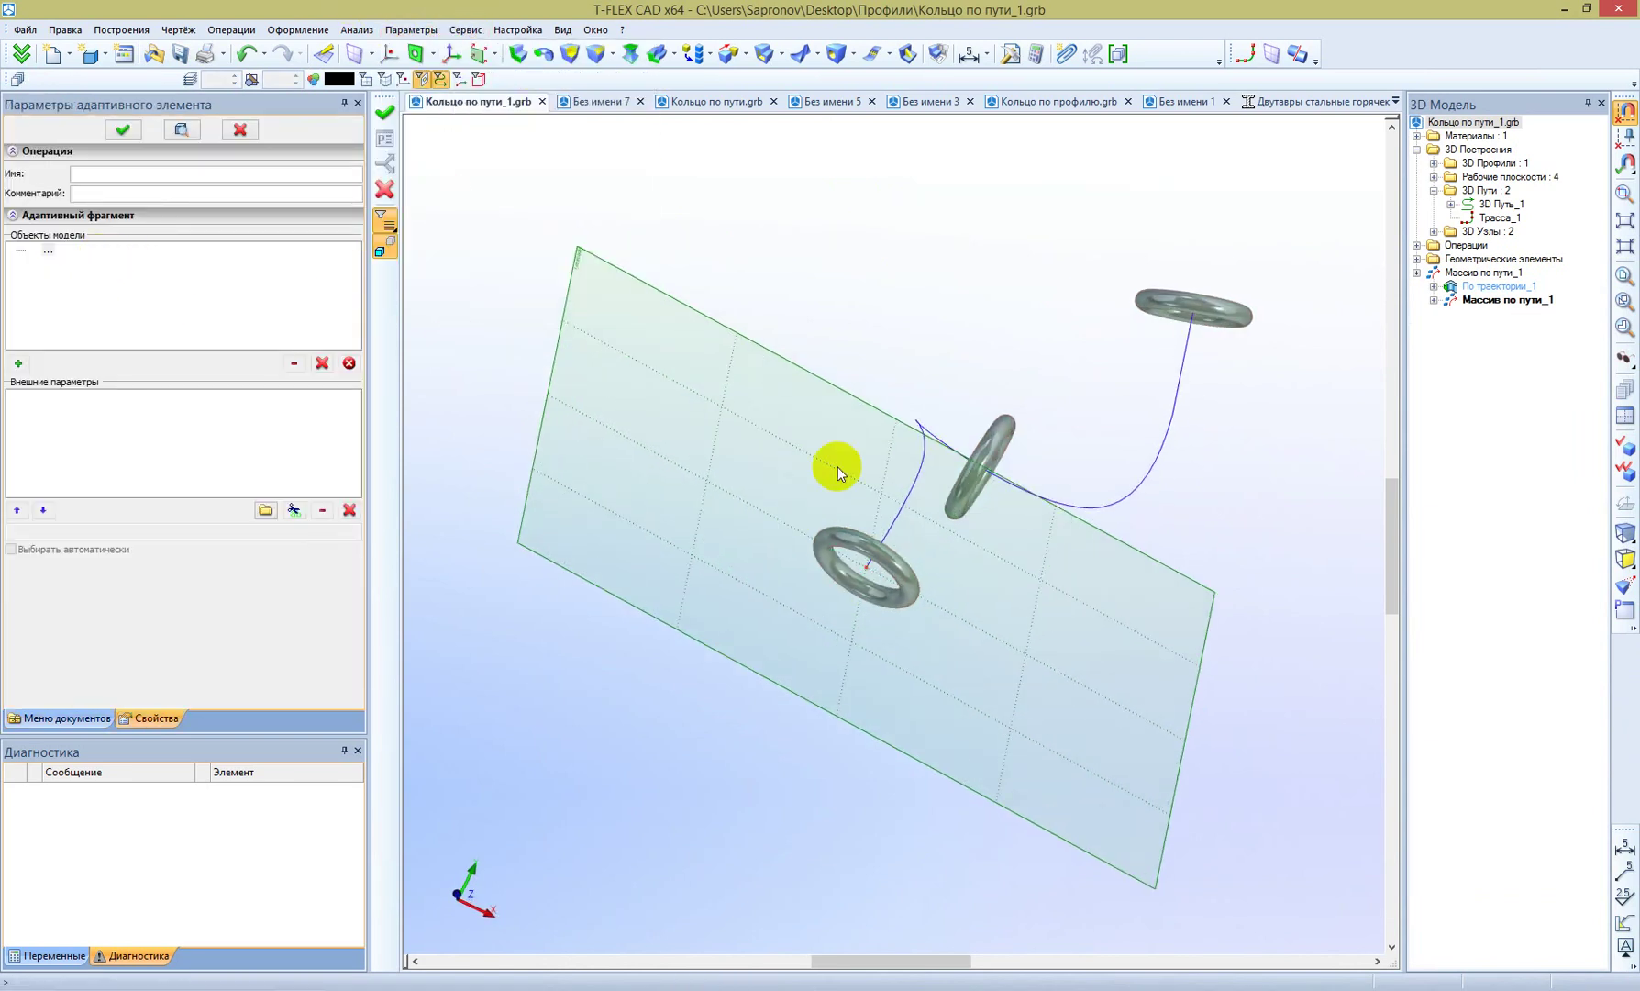
click(911, 490)
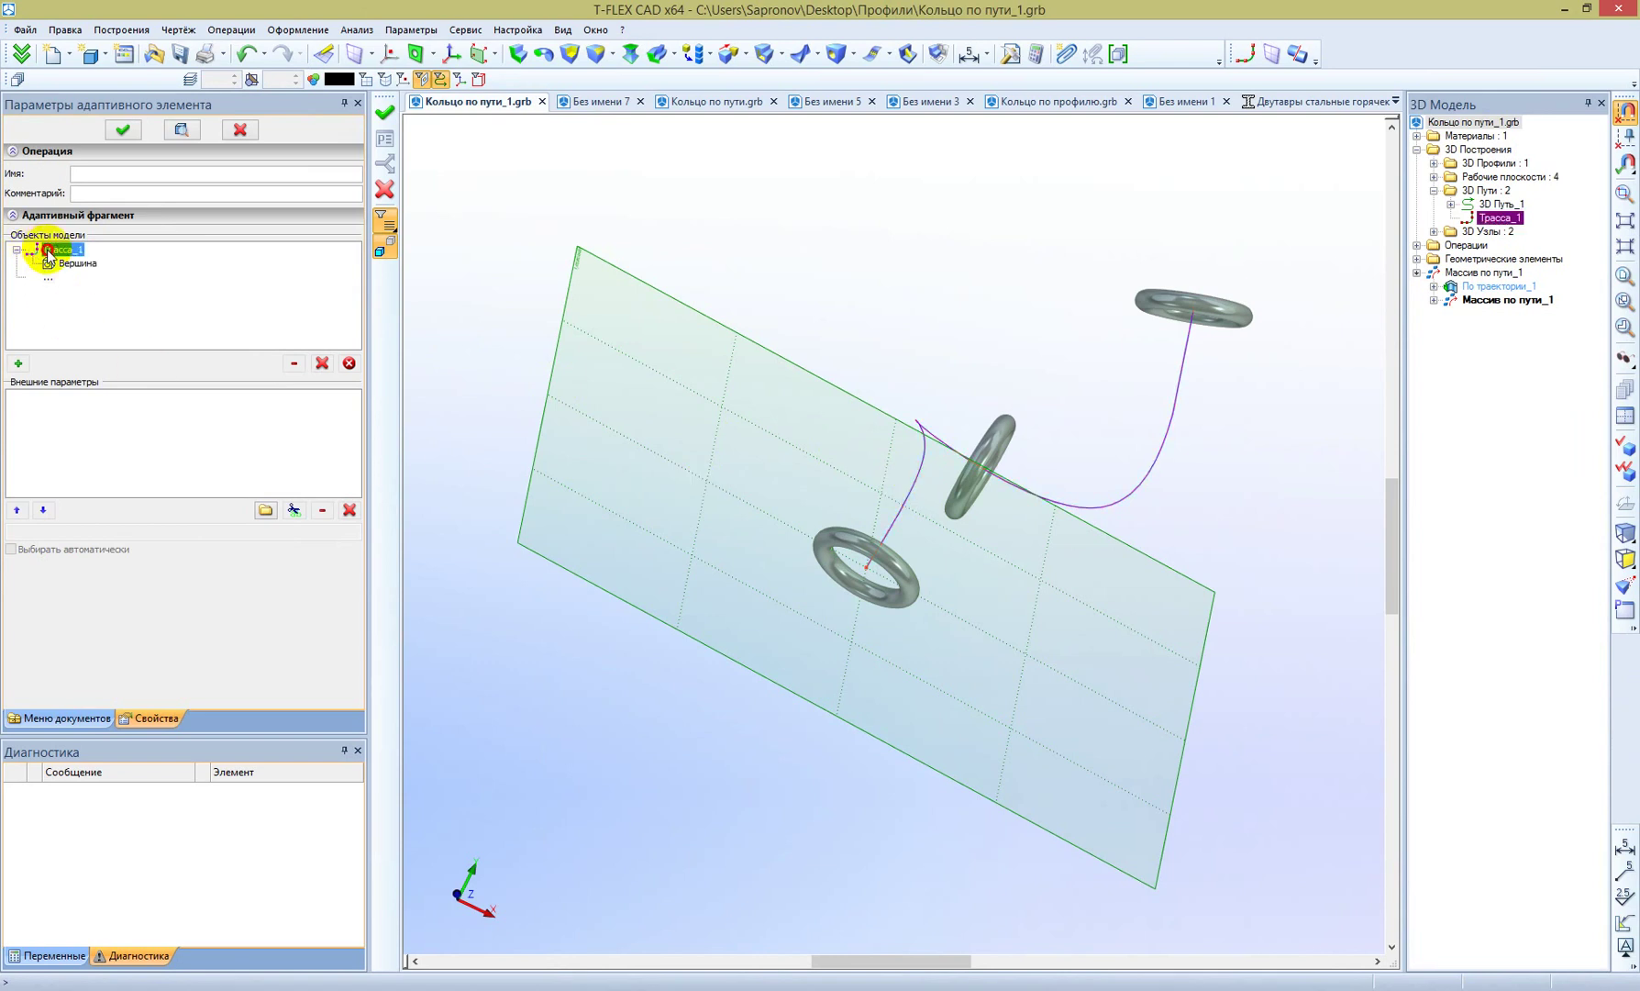
click(17, 363)
click(69, 264)
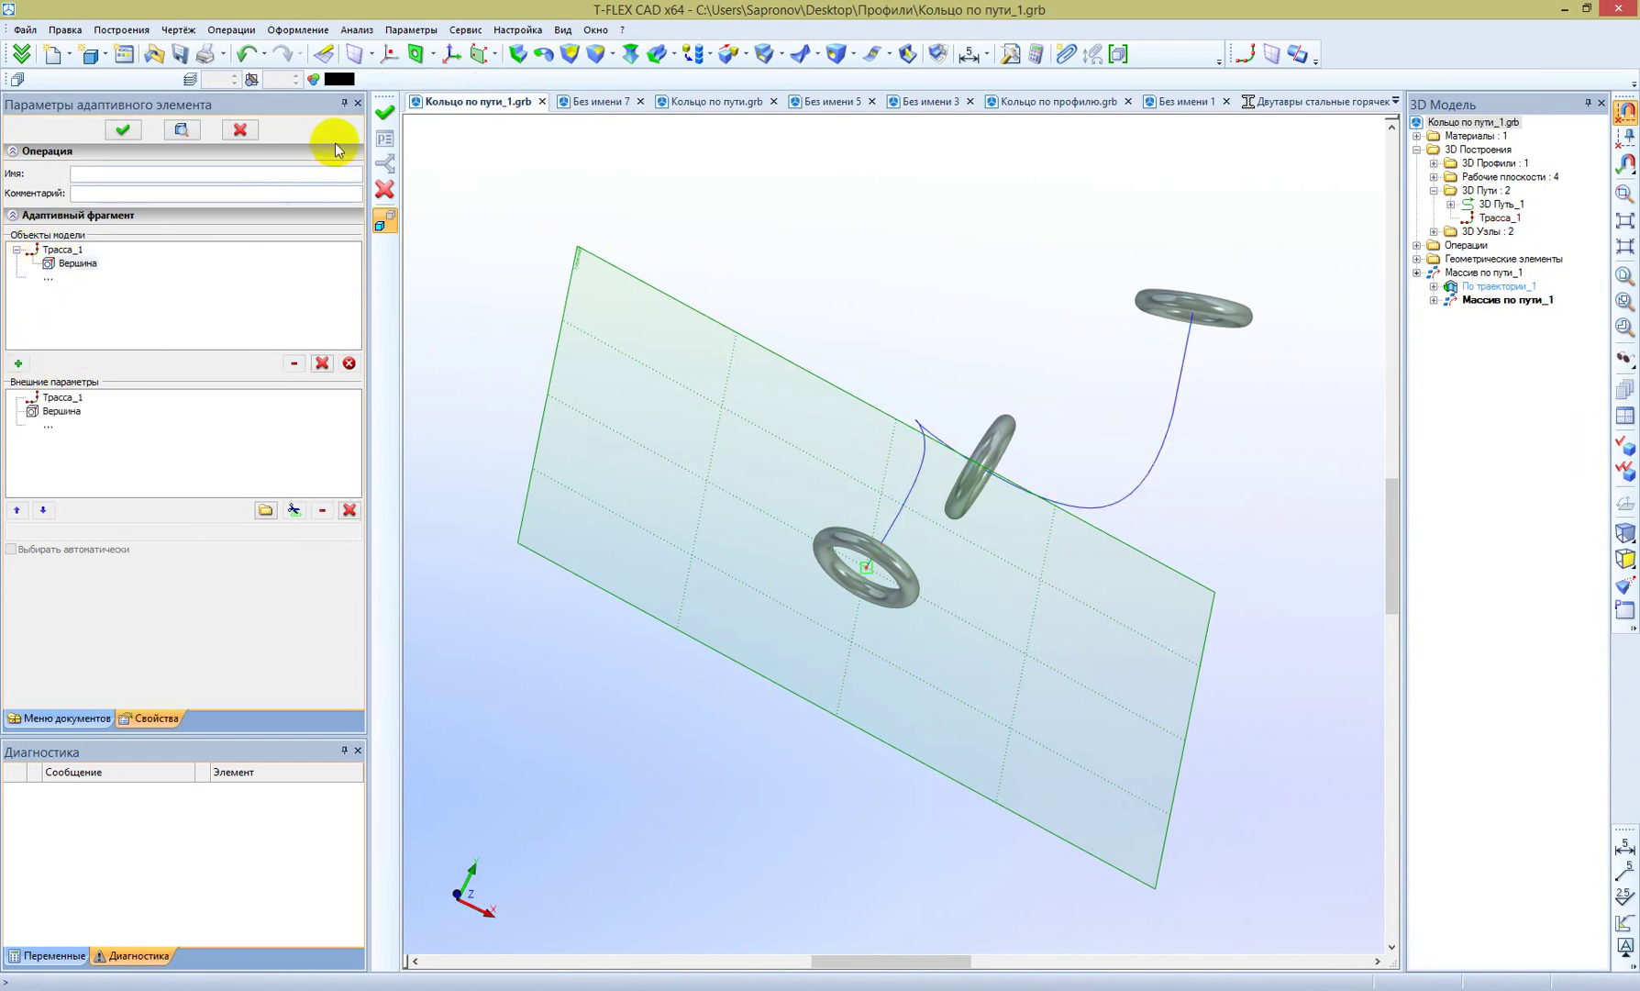
click(385, 112)
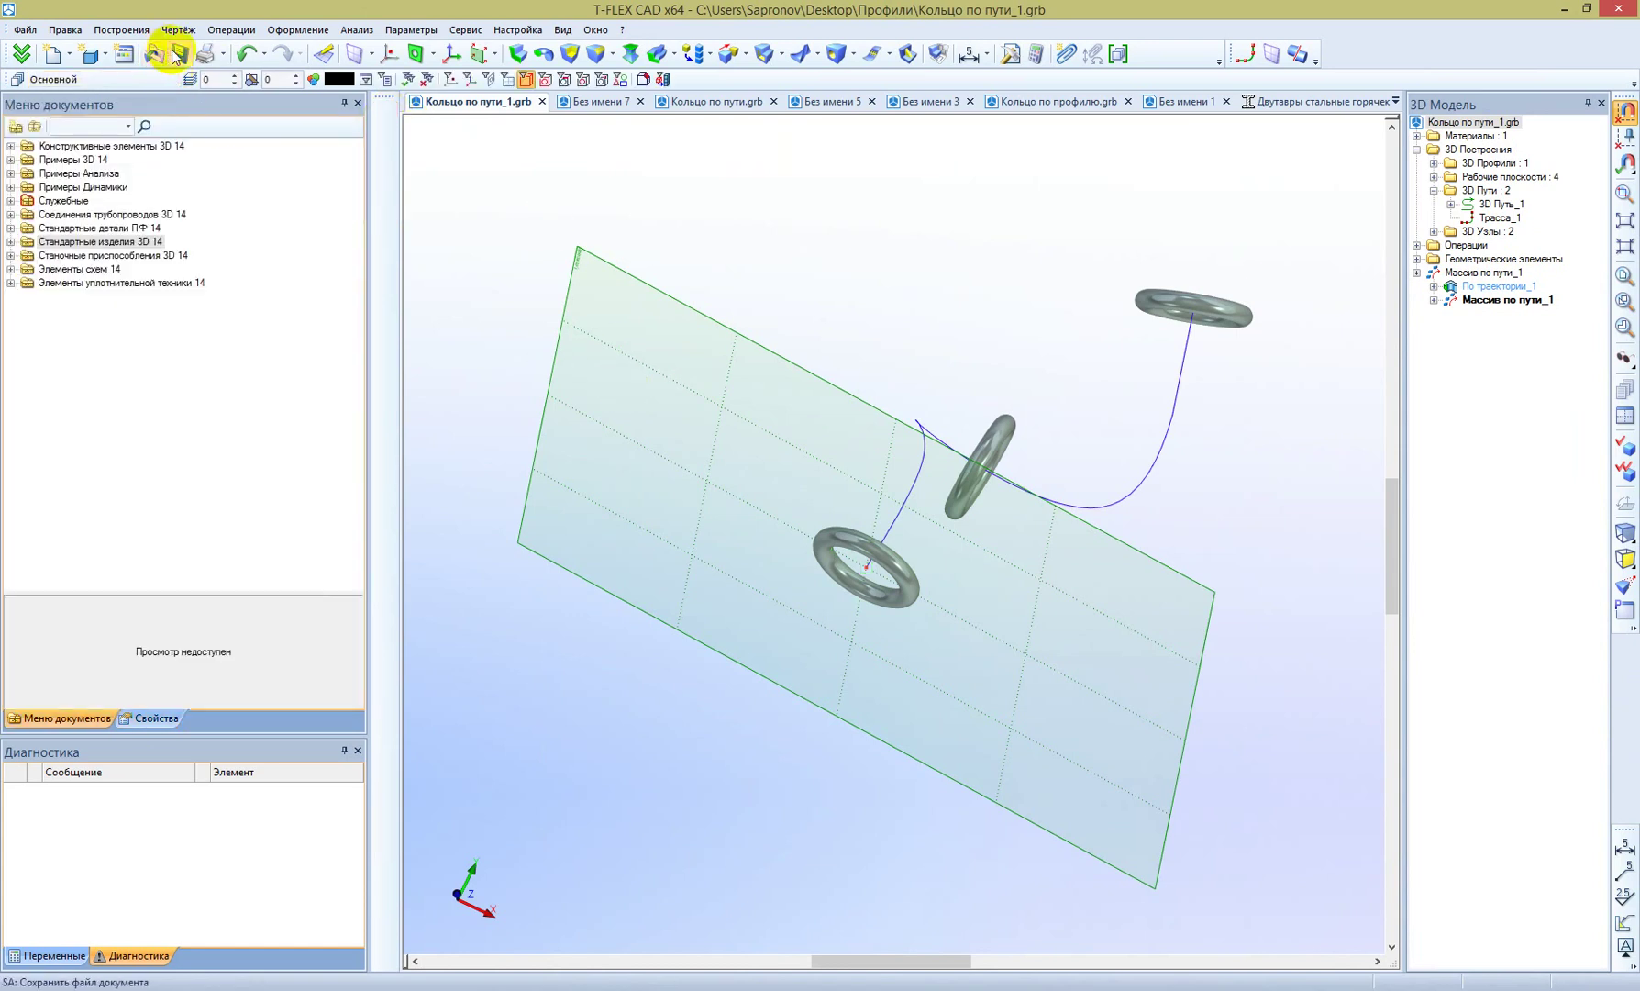
mouse_move(797, 634)
middle_down()
mouse_move(366, 351)
mouse_move(772, 384)
mouse_move(798, 322)
mouse_move(846, 452)
mouse_move(514, 302)
middle_up()
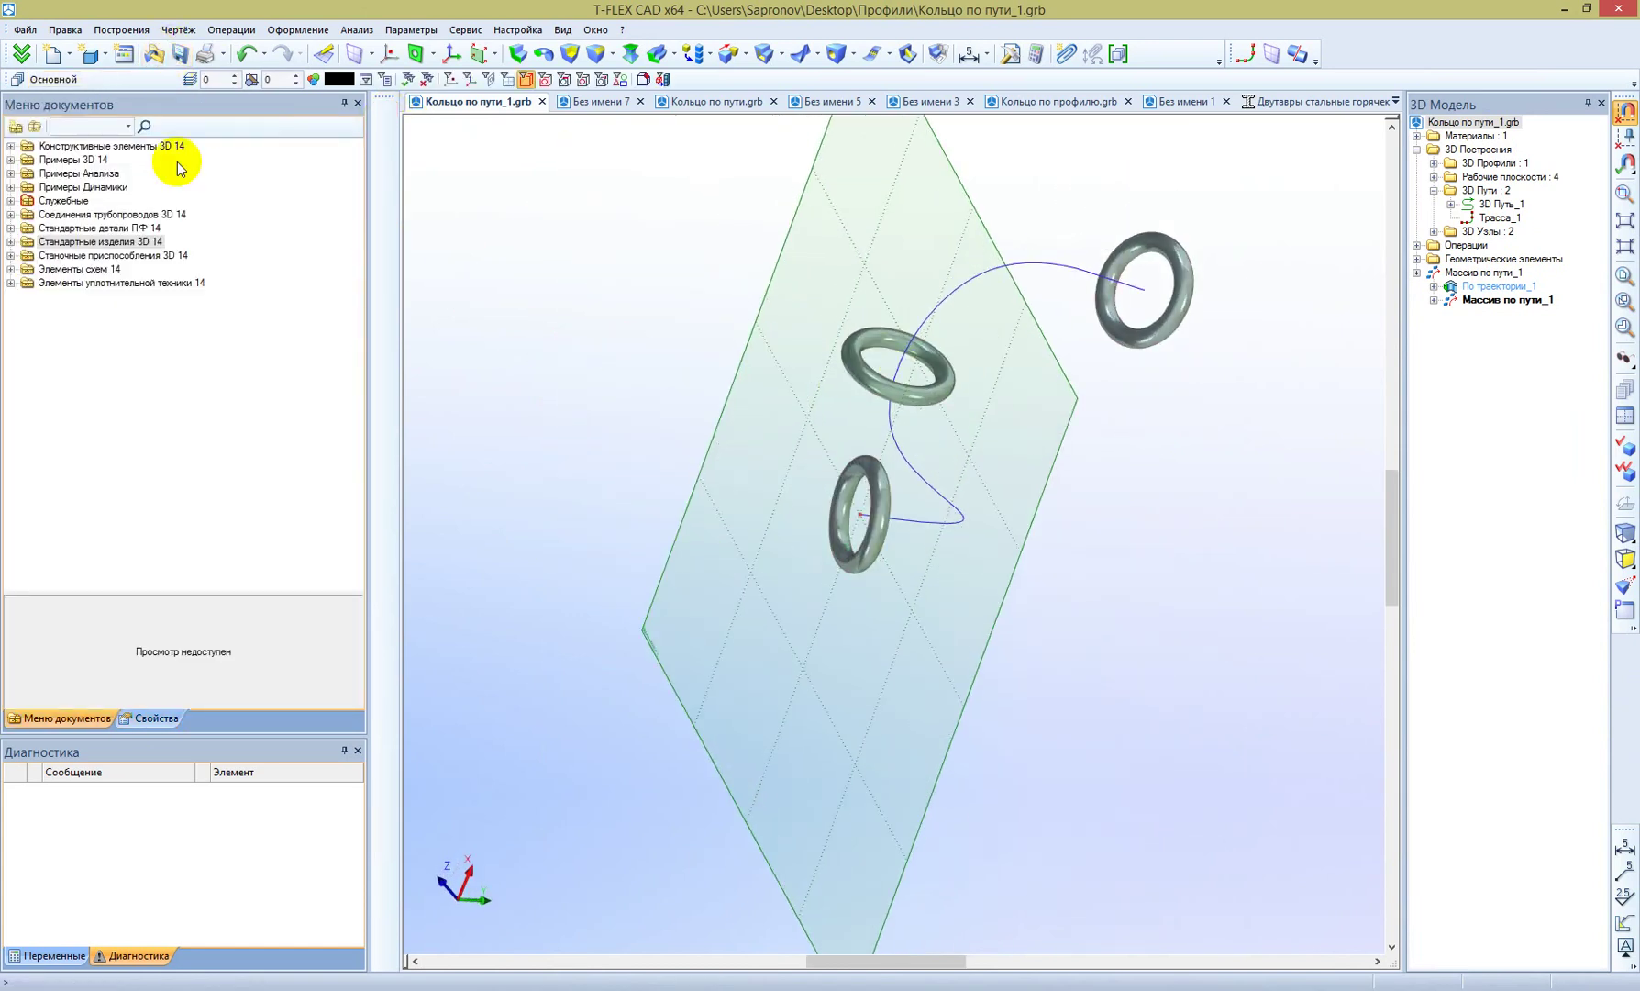
Step: Start a new 3D model and draw a spline-by-points 3D path through five points
click(91, 57)
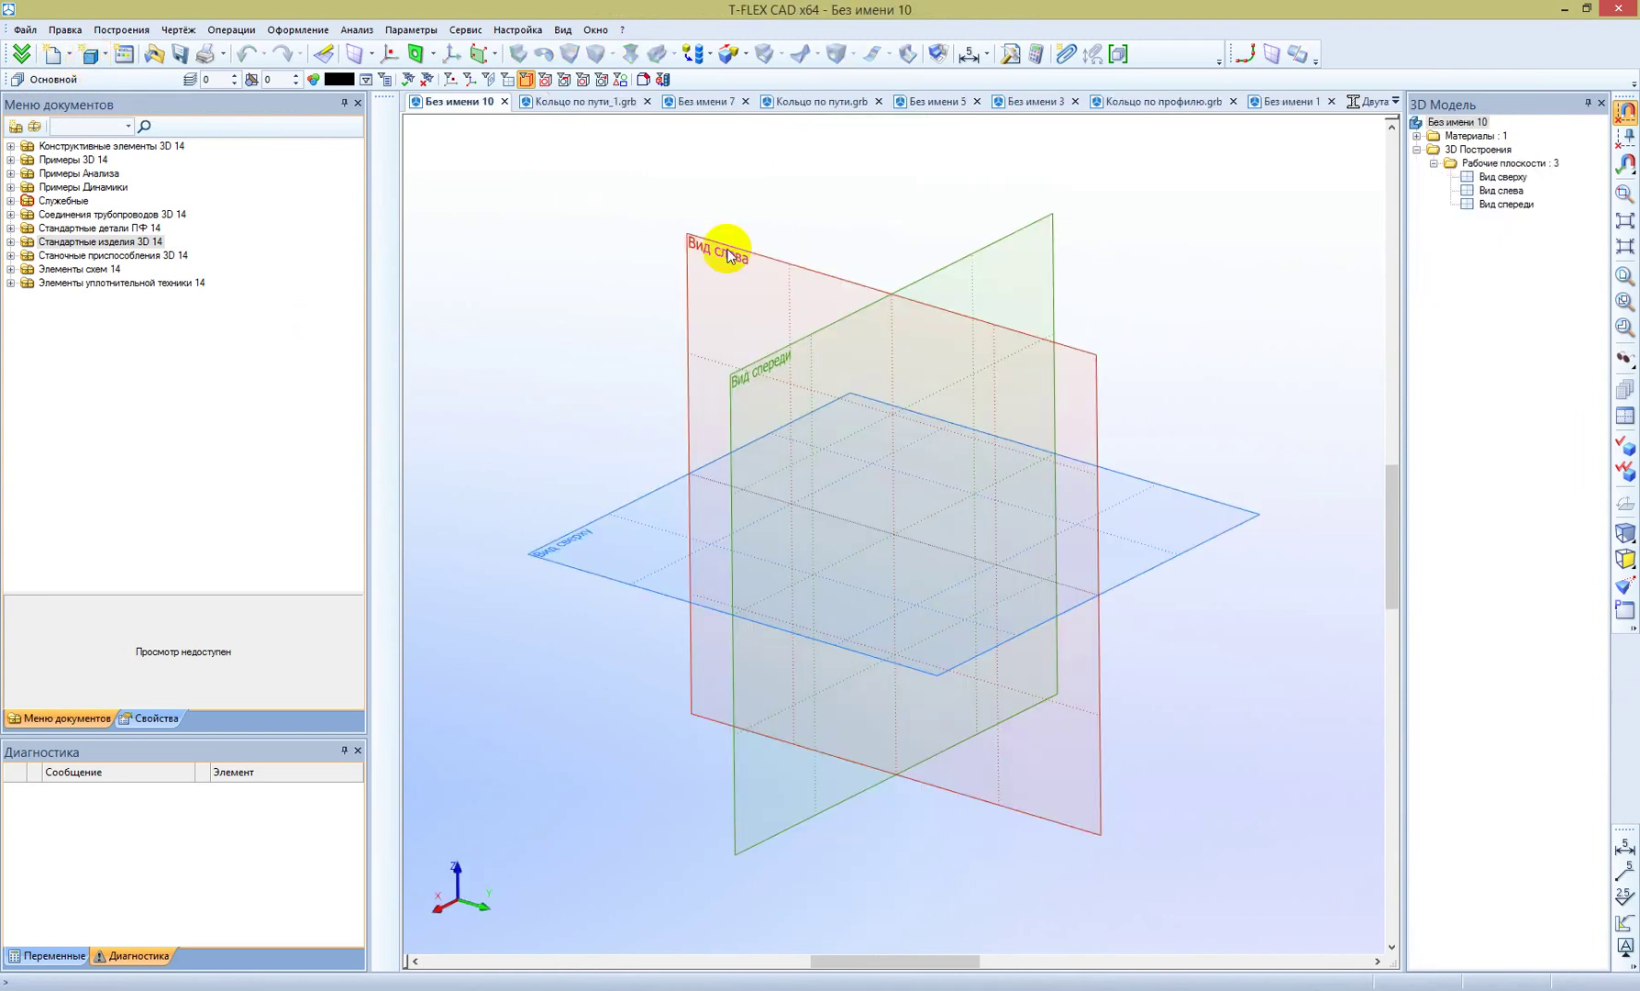
click(1245, 53)
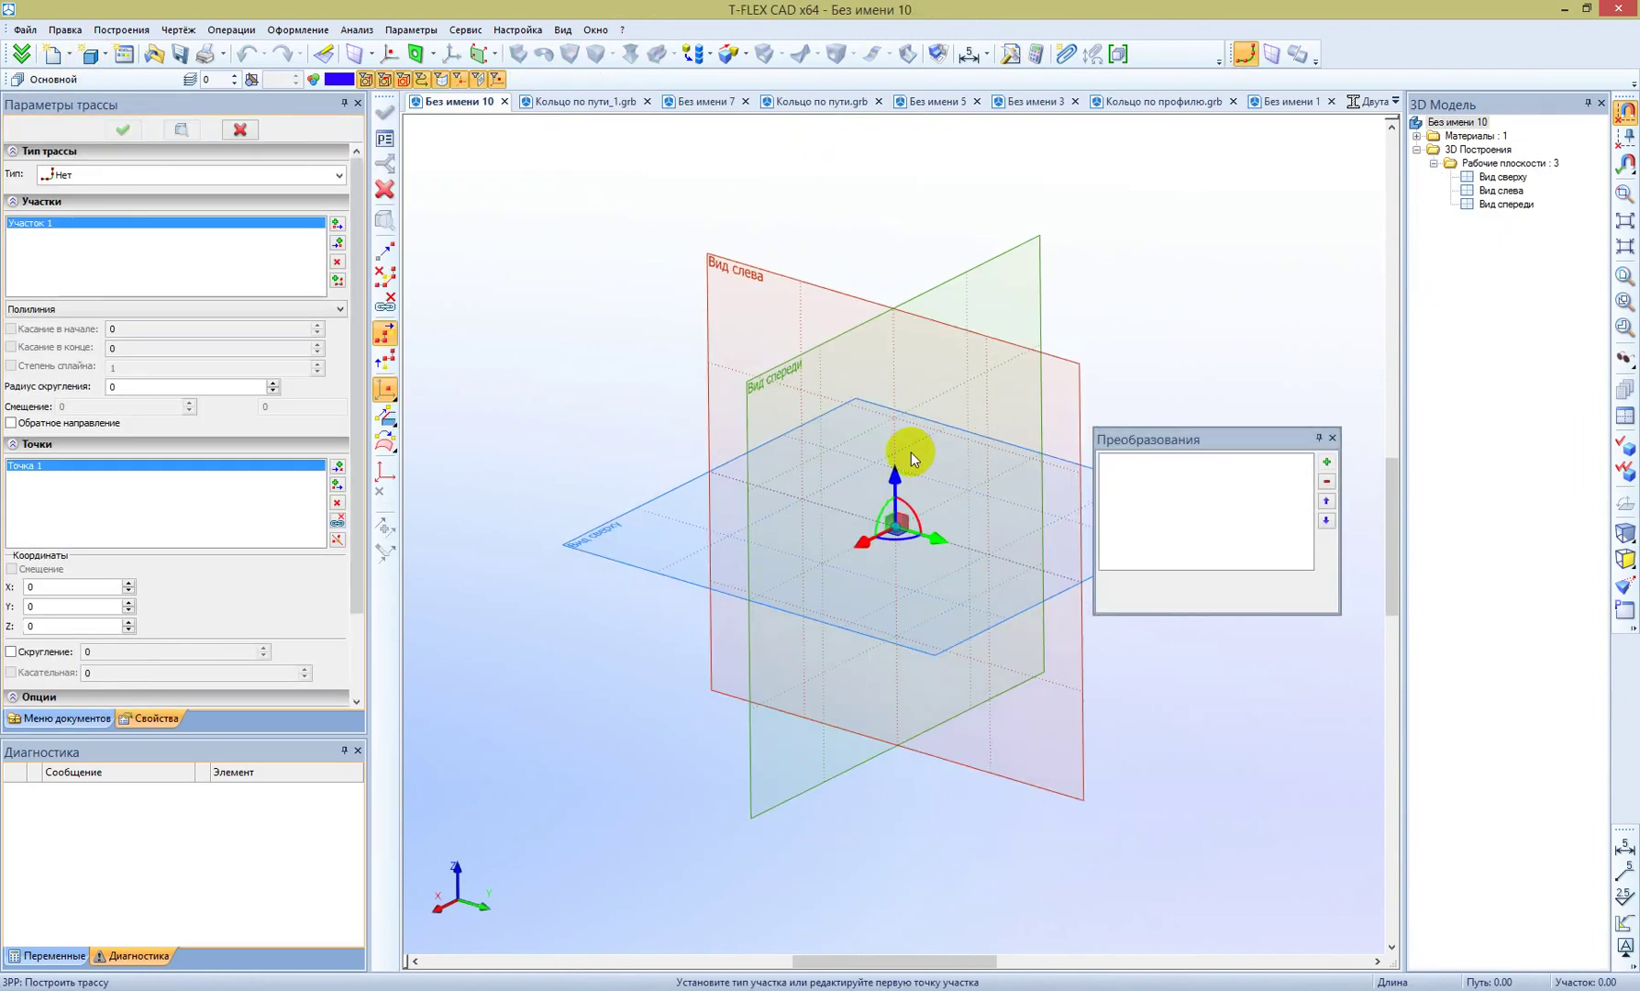
mouse_move(868, 517)
mouse_down()
mouse_move(621, 573)
mouse_move(596, 244)
mouse_up()
mouse_move(653, 298)
mouse_down()
mouse_move(991, 417)
mouse_move(523, 699)
mouse_up()
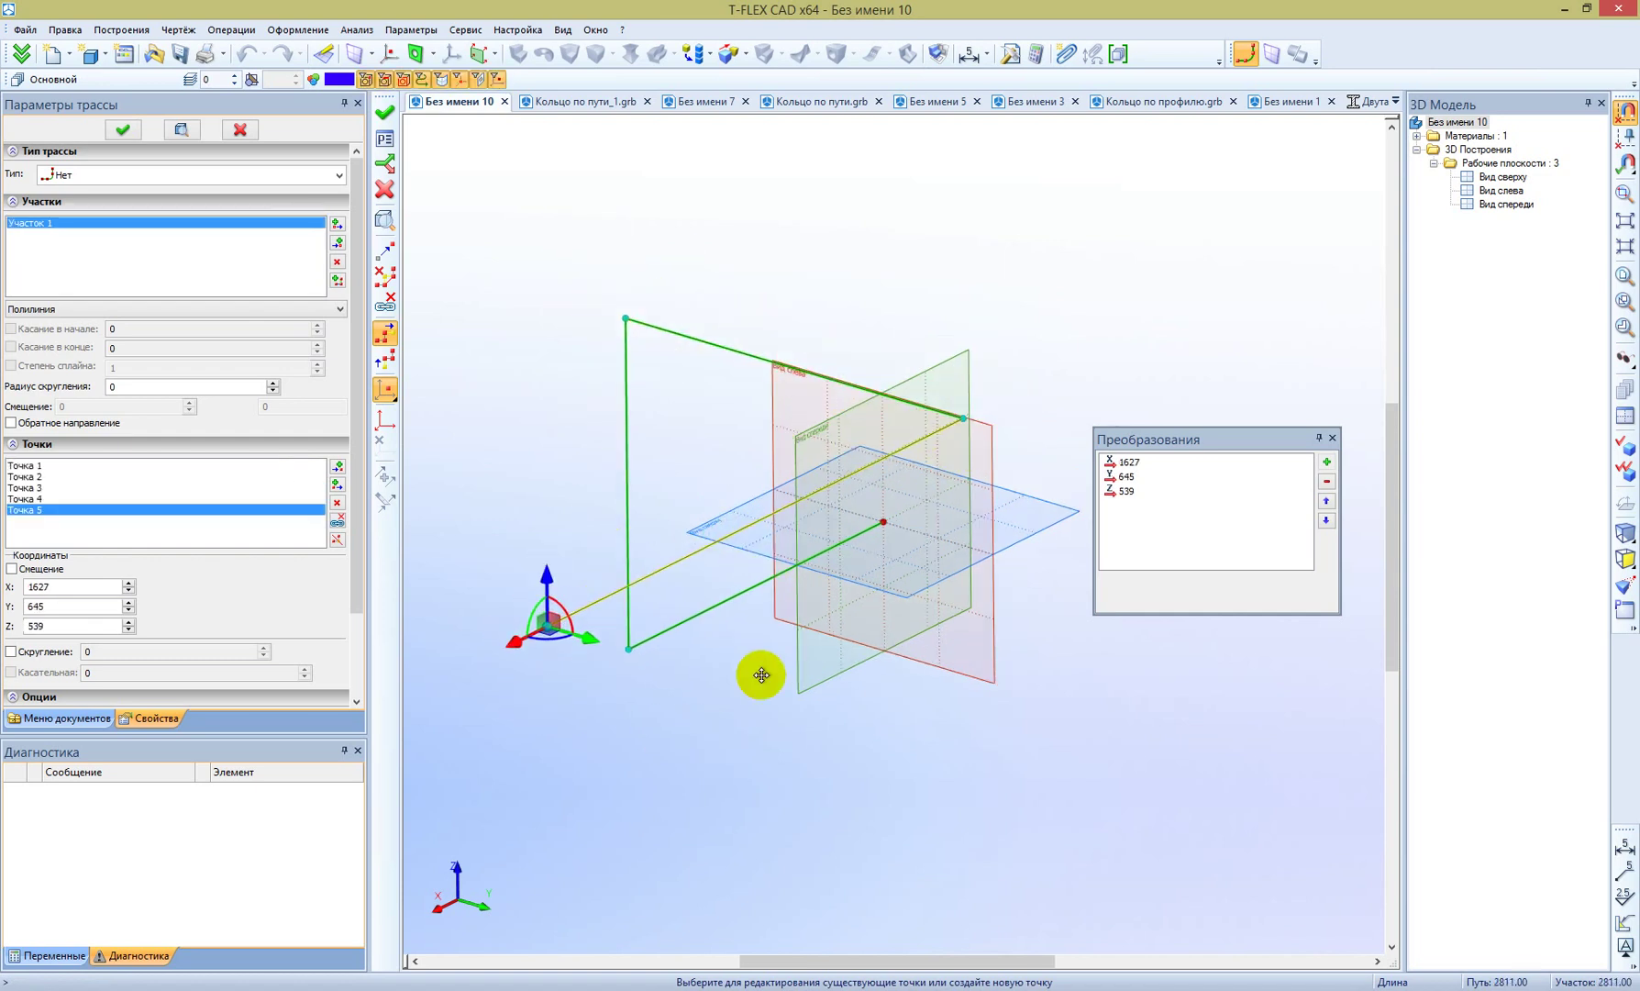
click(55, 312)
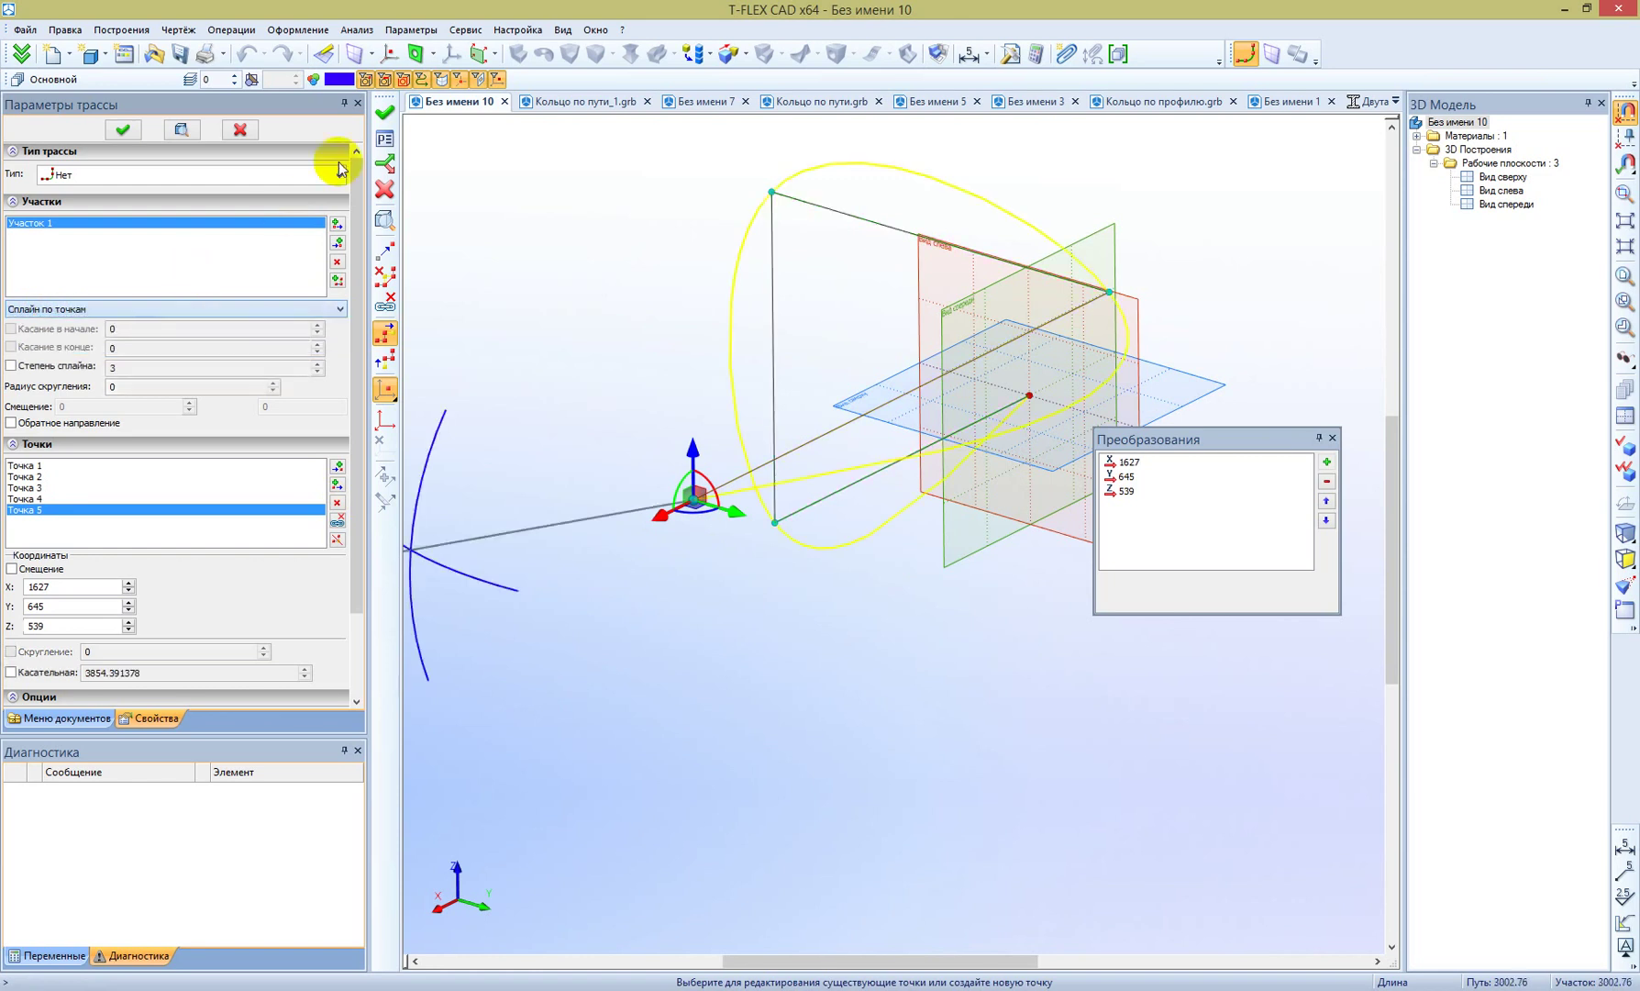
click(384, 112)
middle_drag(886, 664, 596, 662)
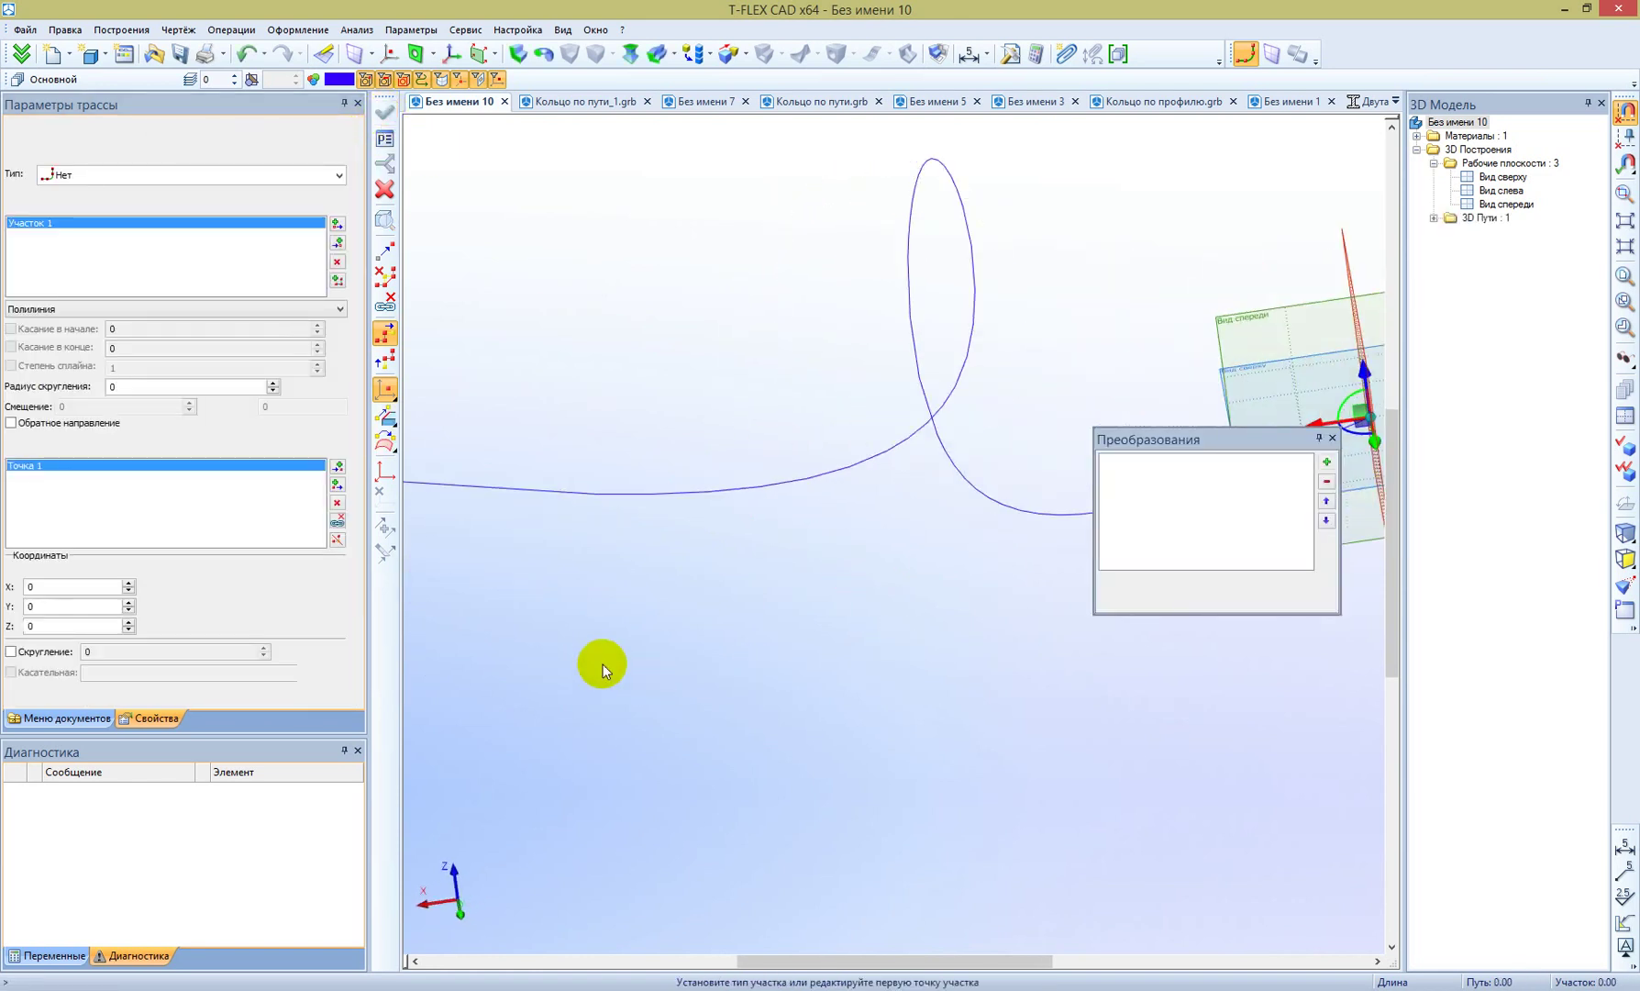
middle_drag(808, 667, 585, 142)
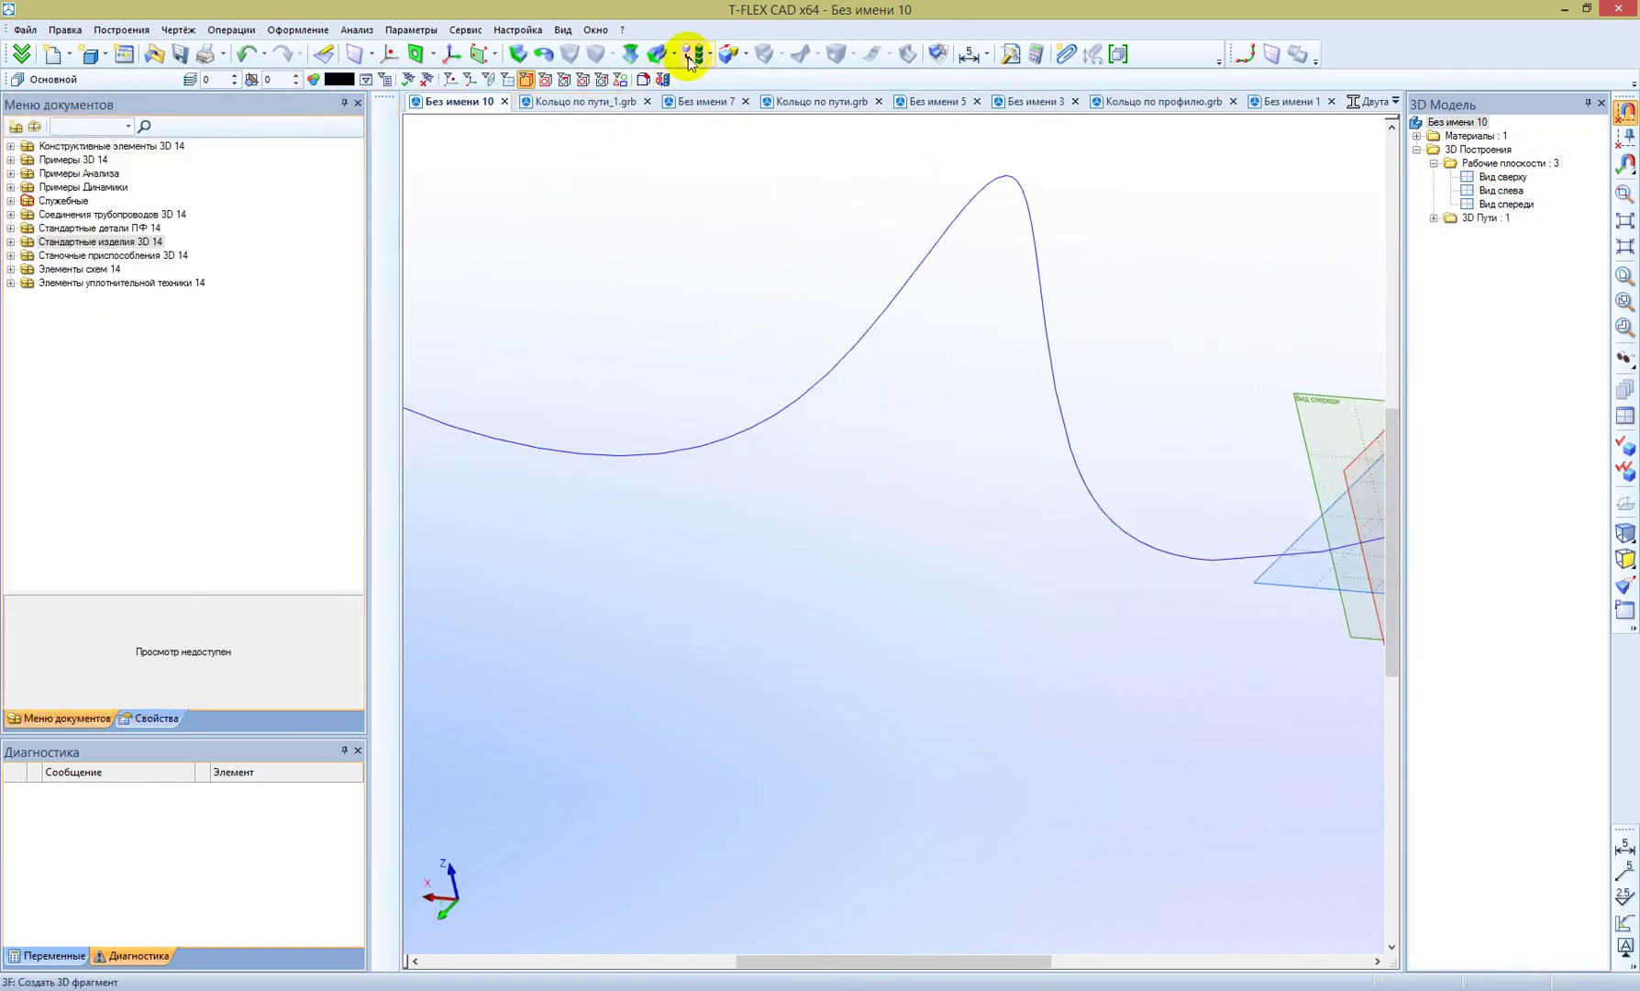
Step: Insert the Кольцо по пути_1.grb fragment and attach its rings to the new 3D path
click(689, 56)
click(385, 275)
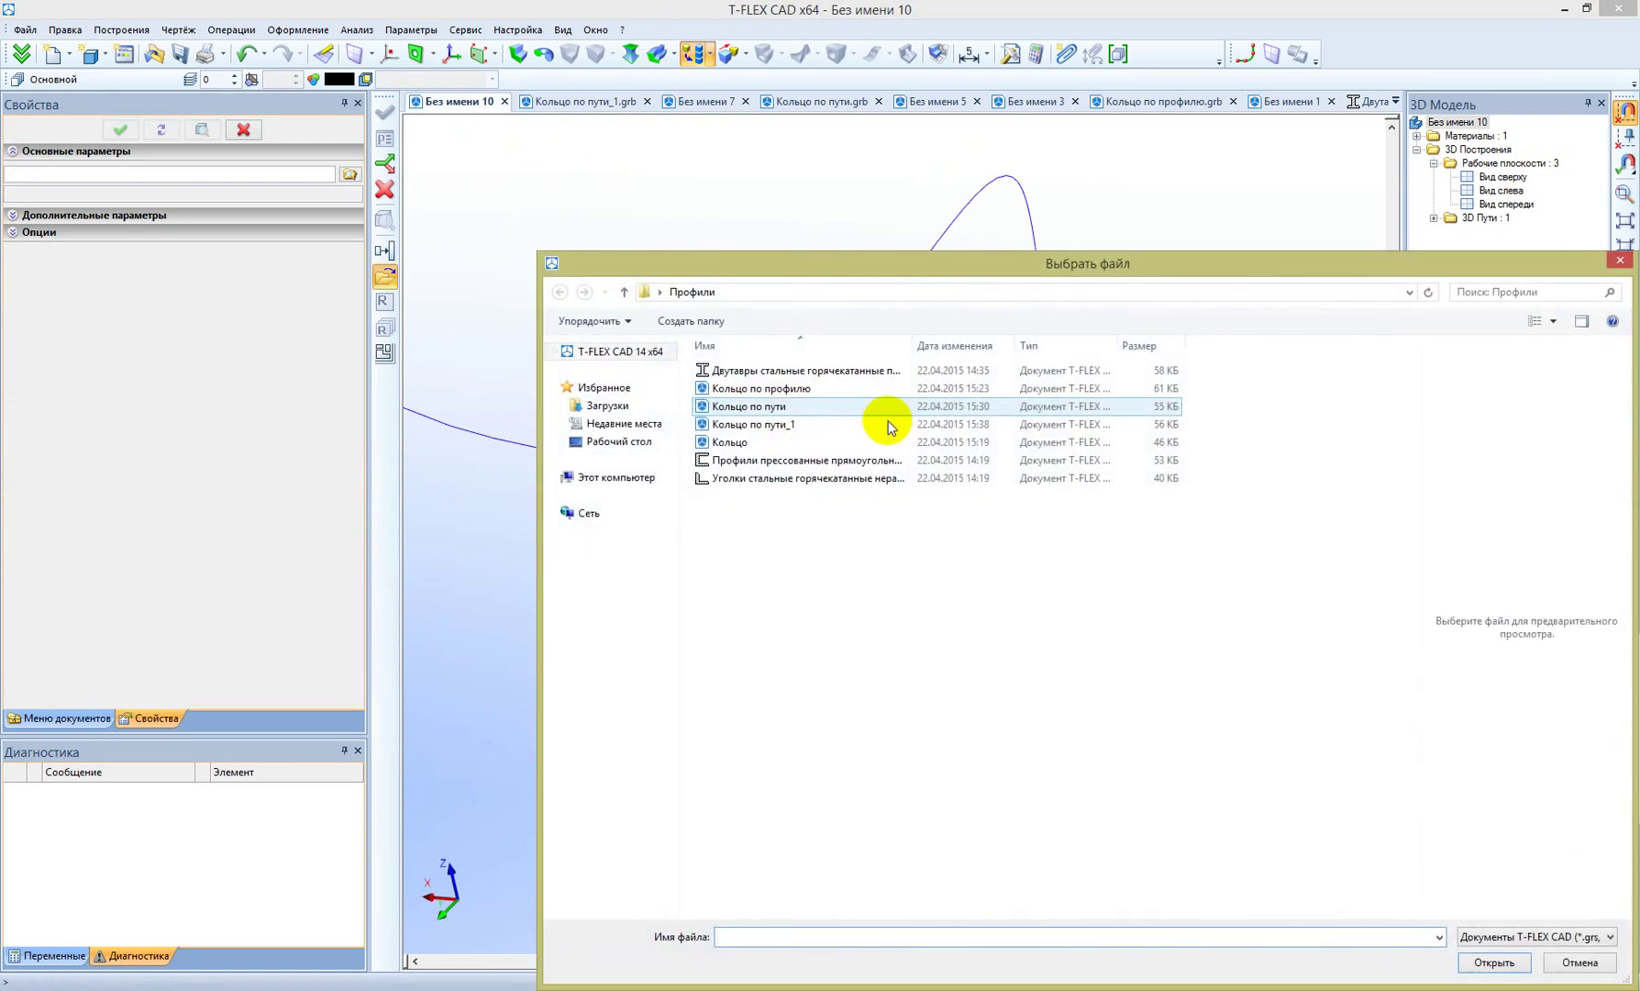
click(792, 428)
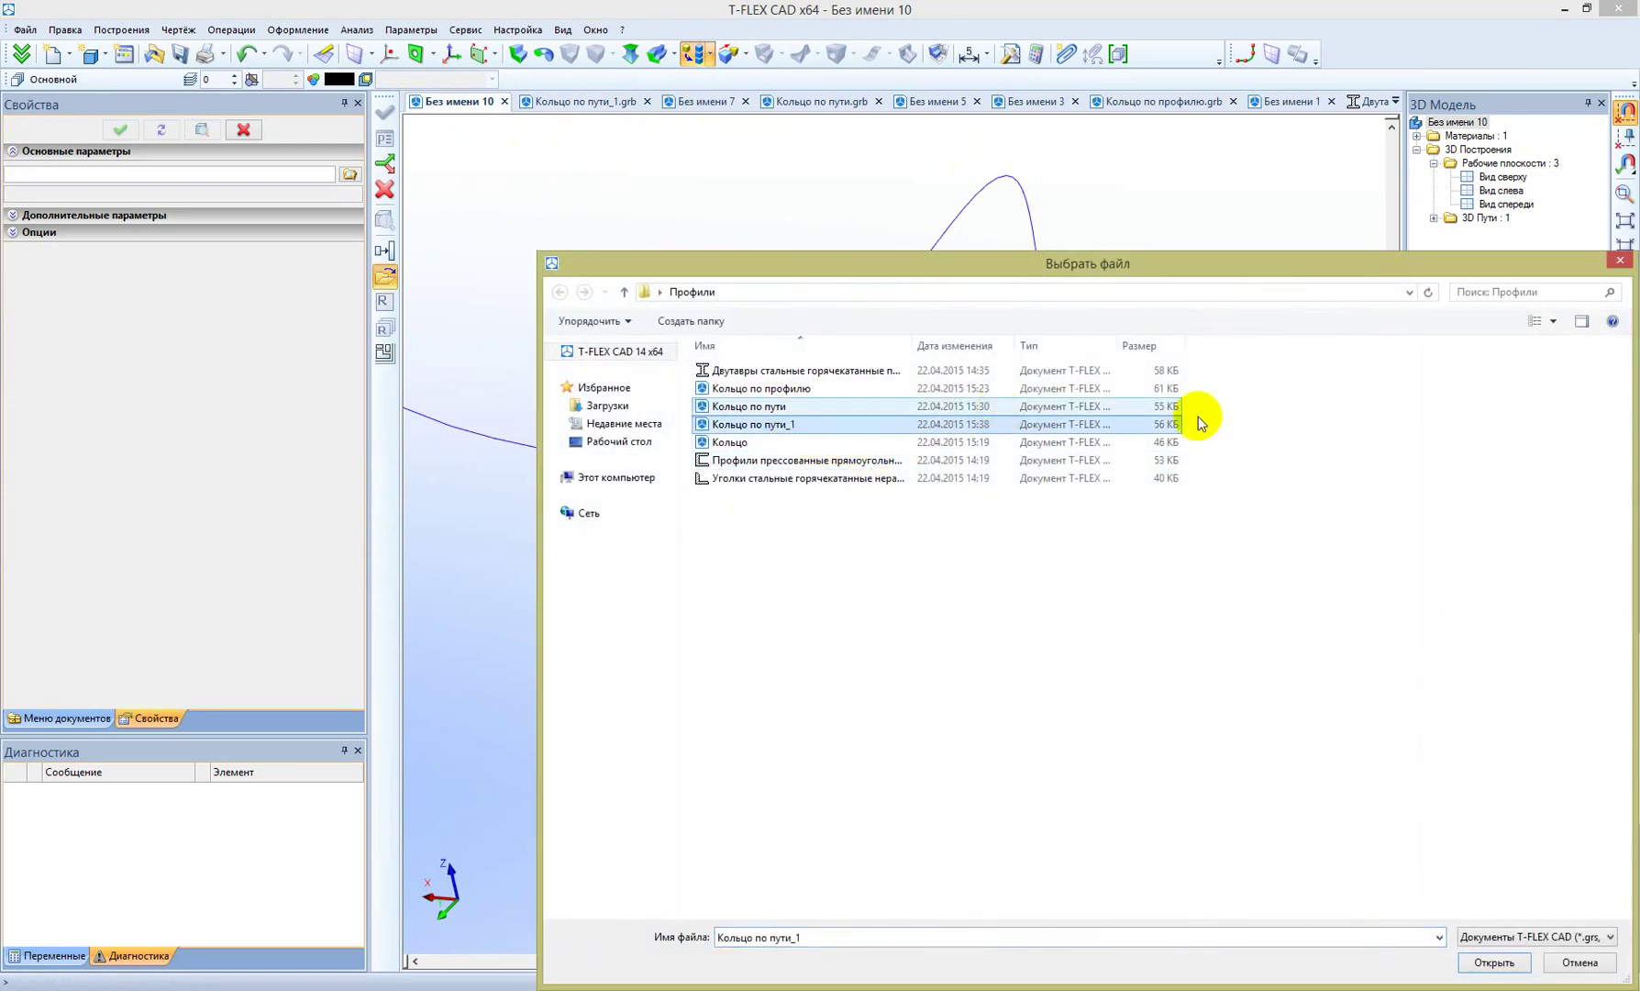
drag(1422, 365, 1073, 440)
mouse_move(1281, 669)
right_down()
mouse_move(1278, 458)
mouse_move(1516, 703)
right_up()
click(1493, 961)
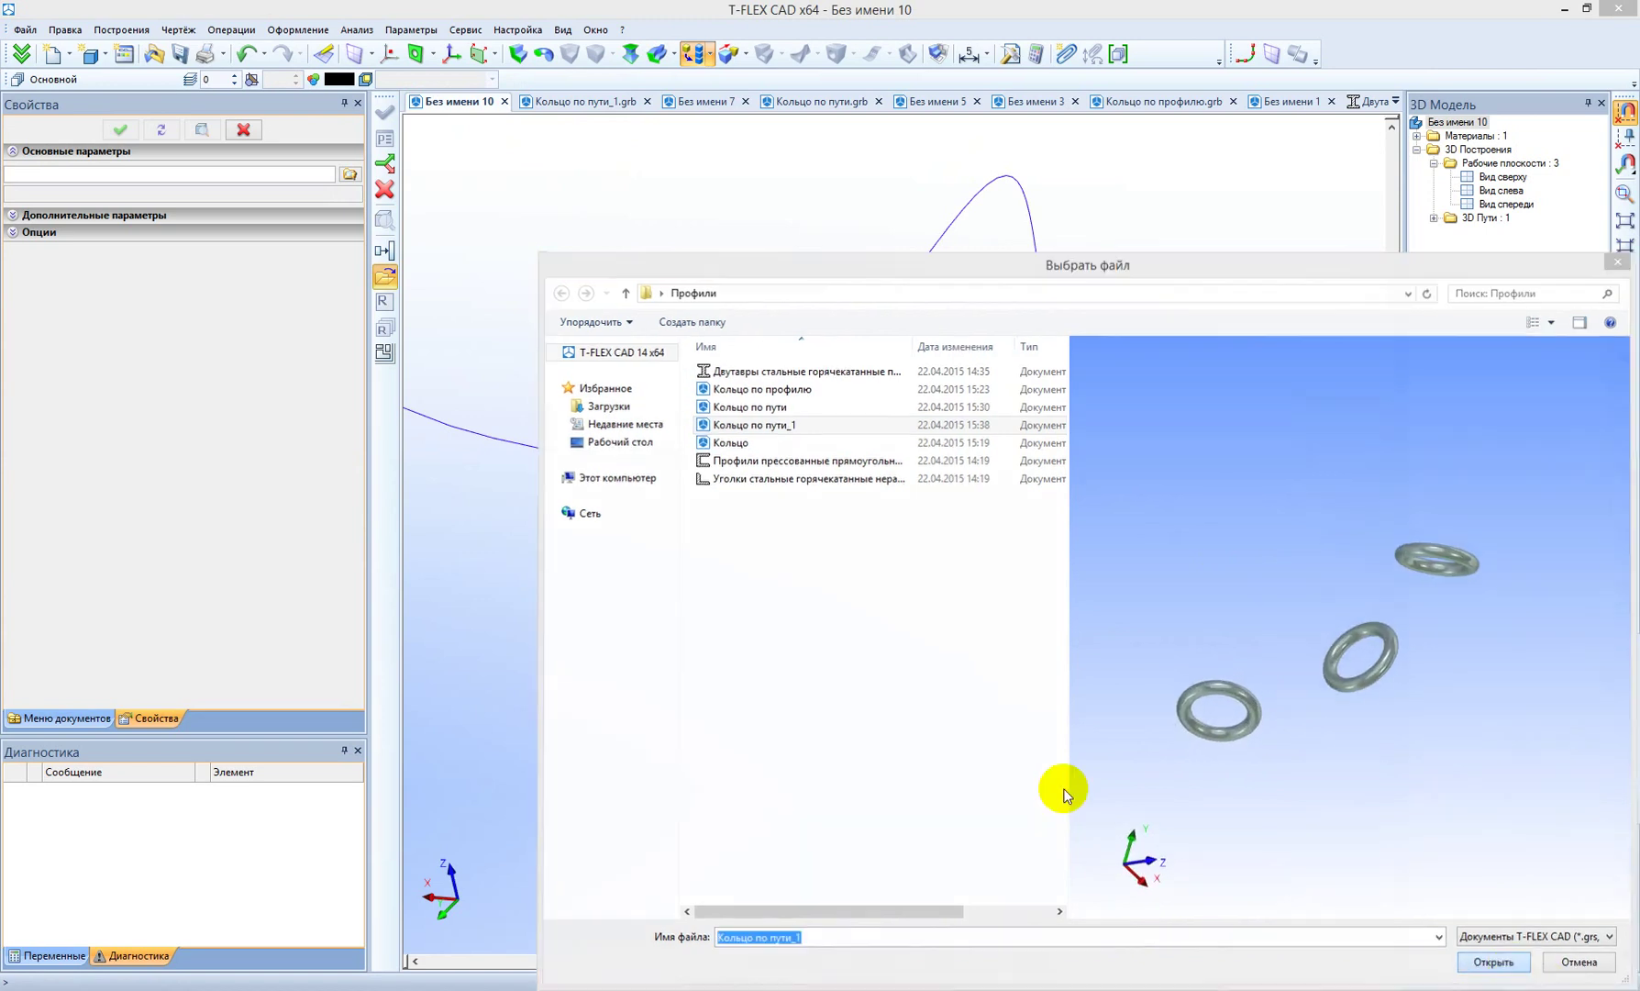
click(826, 372)
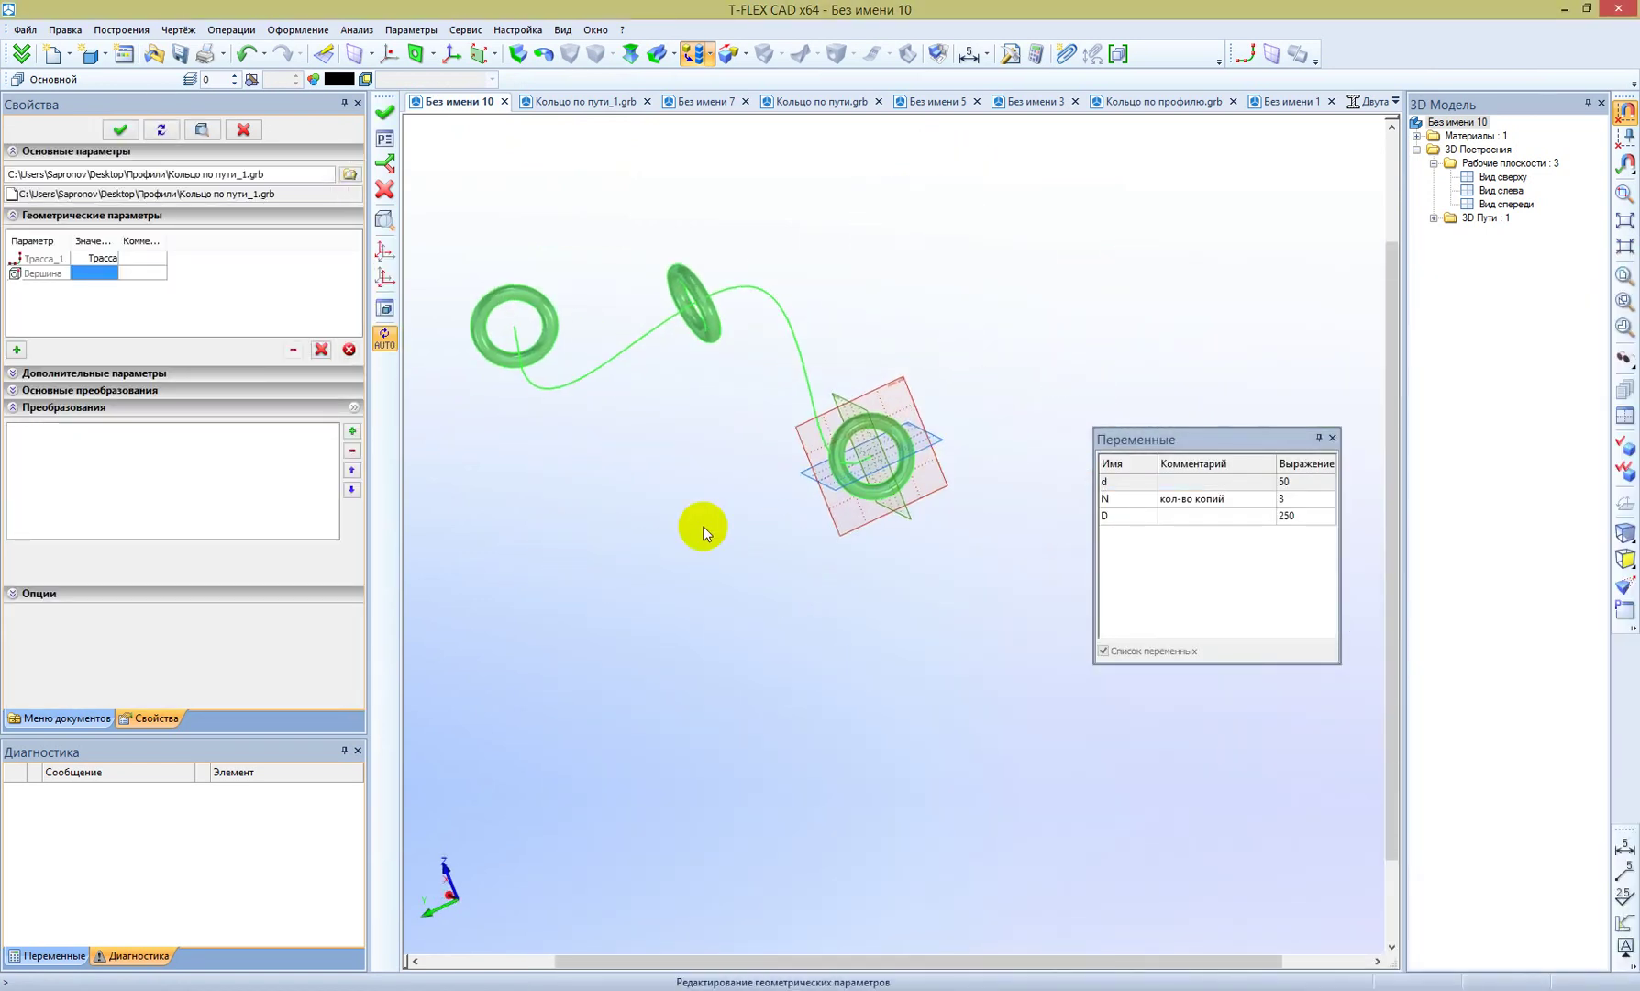
Step: Attach the fragment at the ring-centre vertex and set the copy count N to 7
click(871, 458)
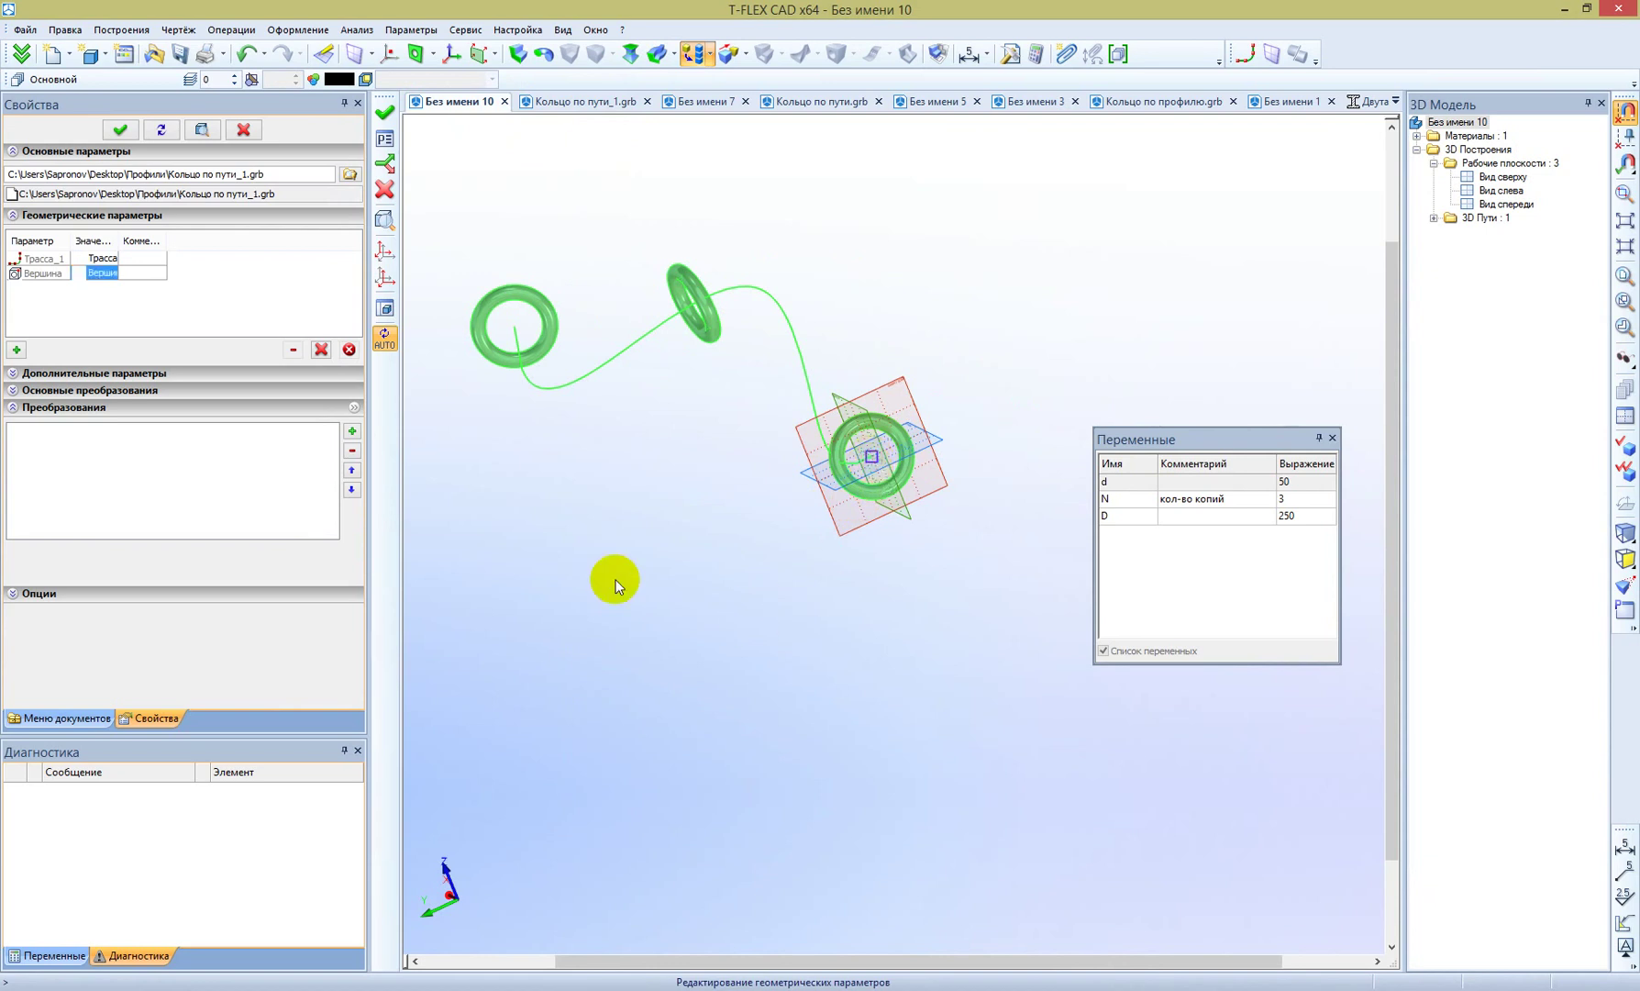
right_drag(612, 579, 782, 565)
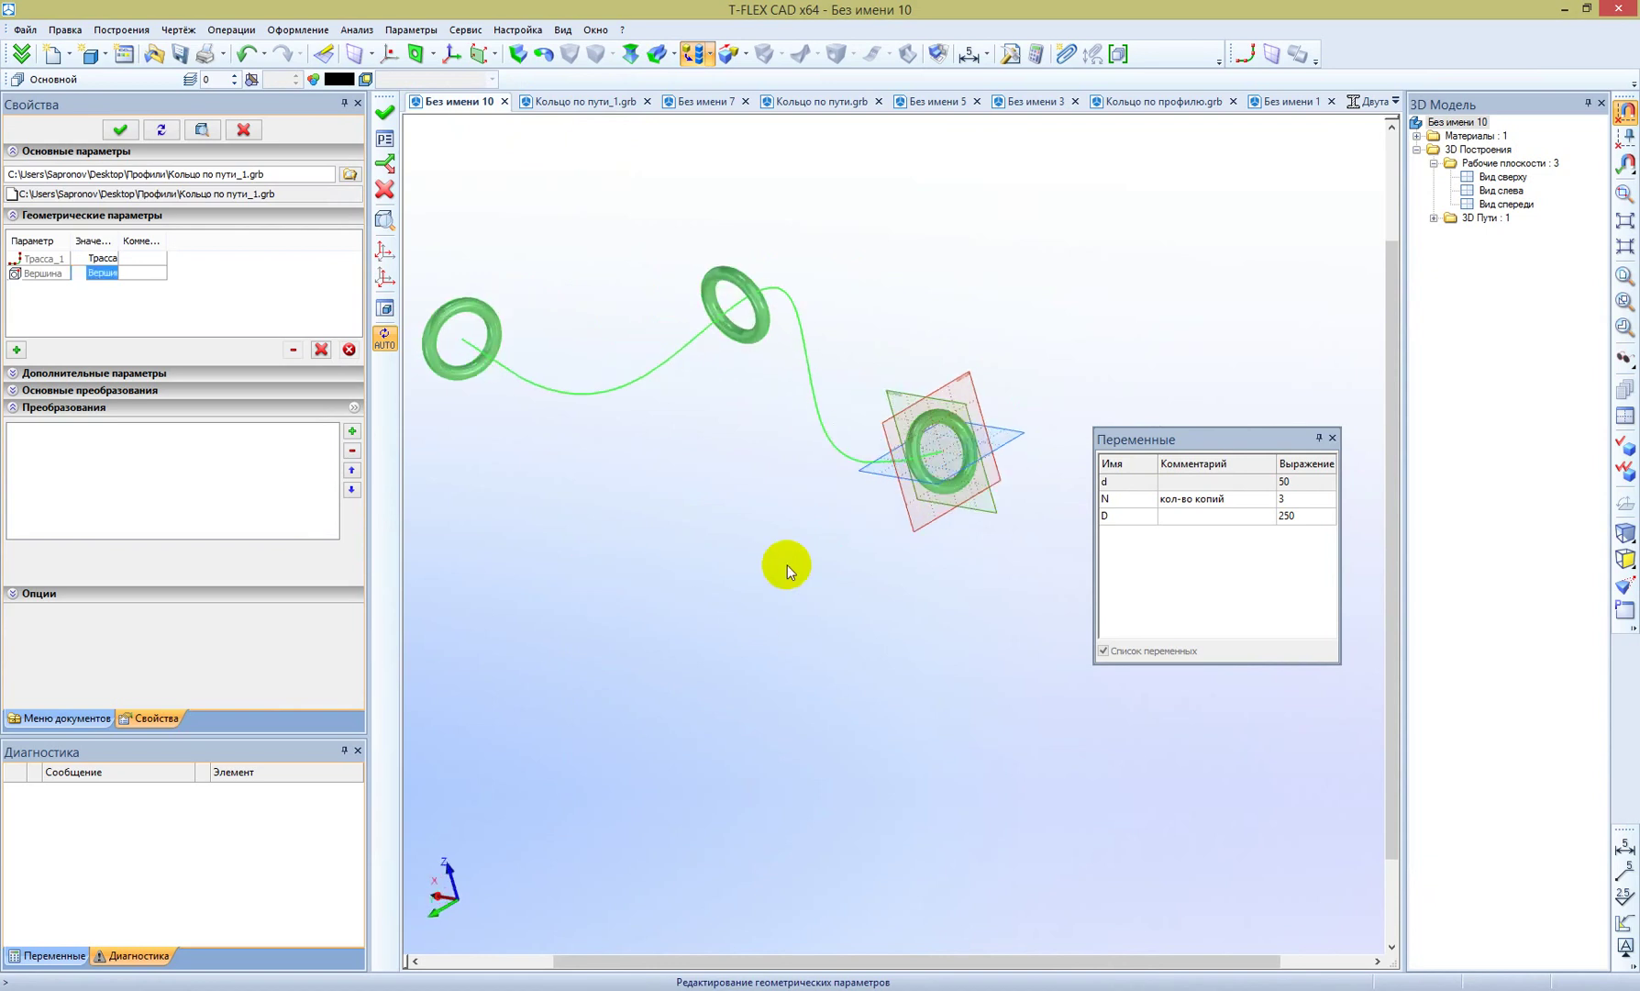
double_click(1305, 503)
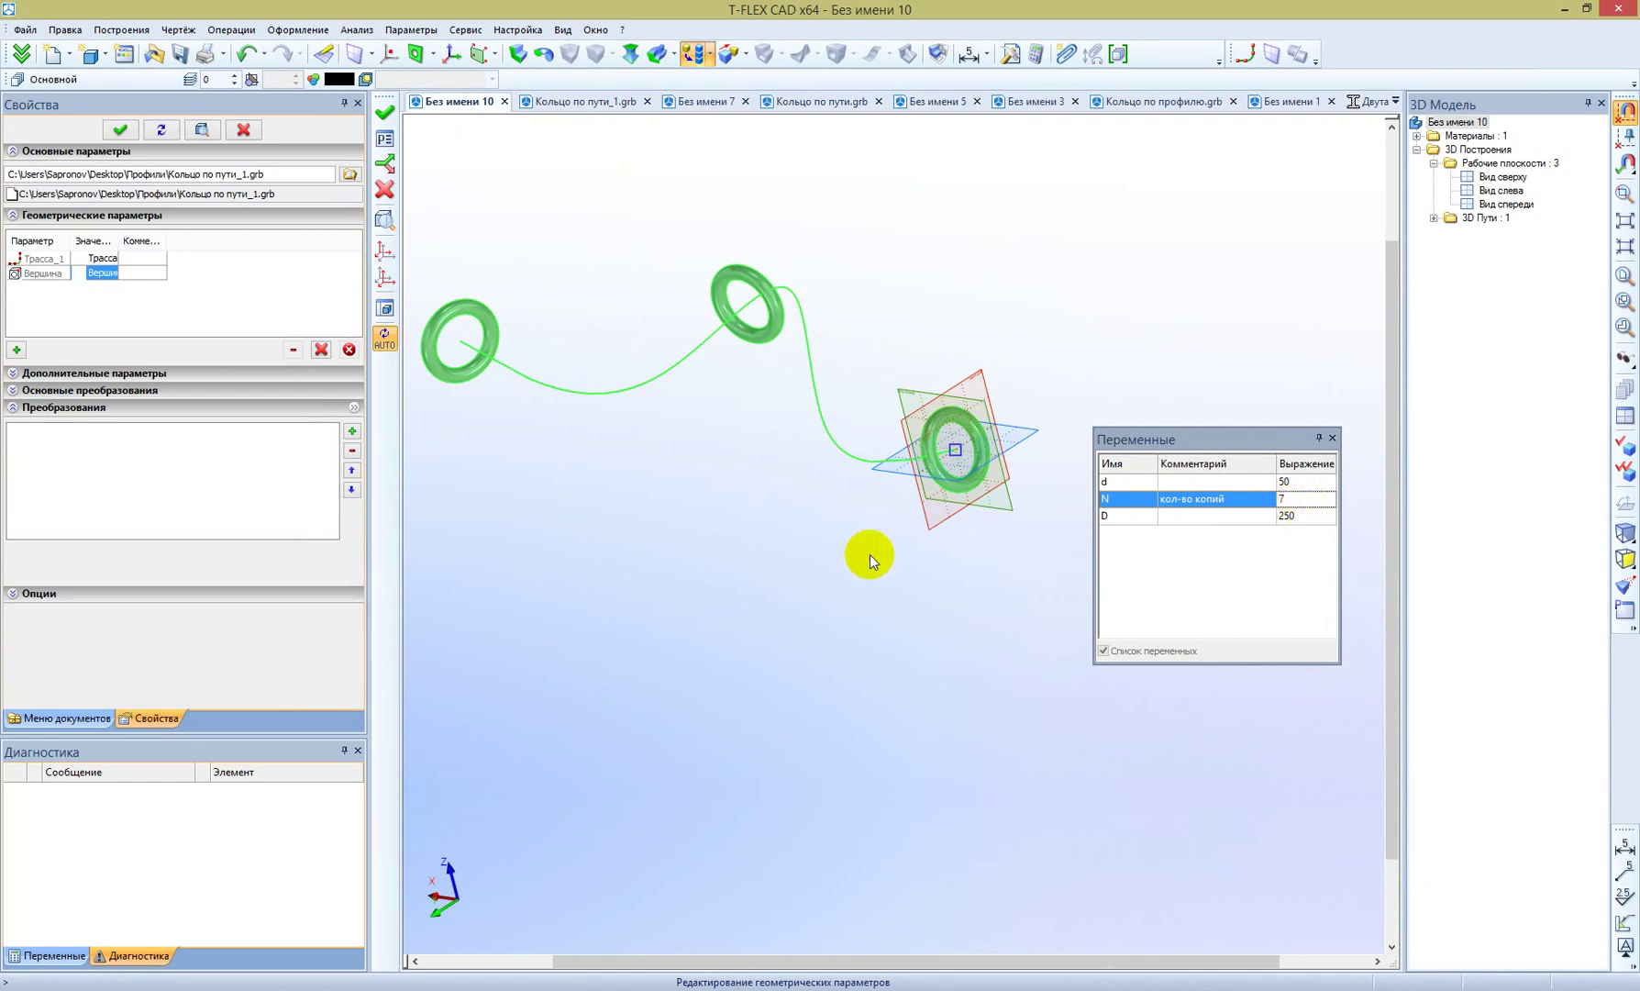
key(Return)
right_drag(759, 598, 533, 317)
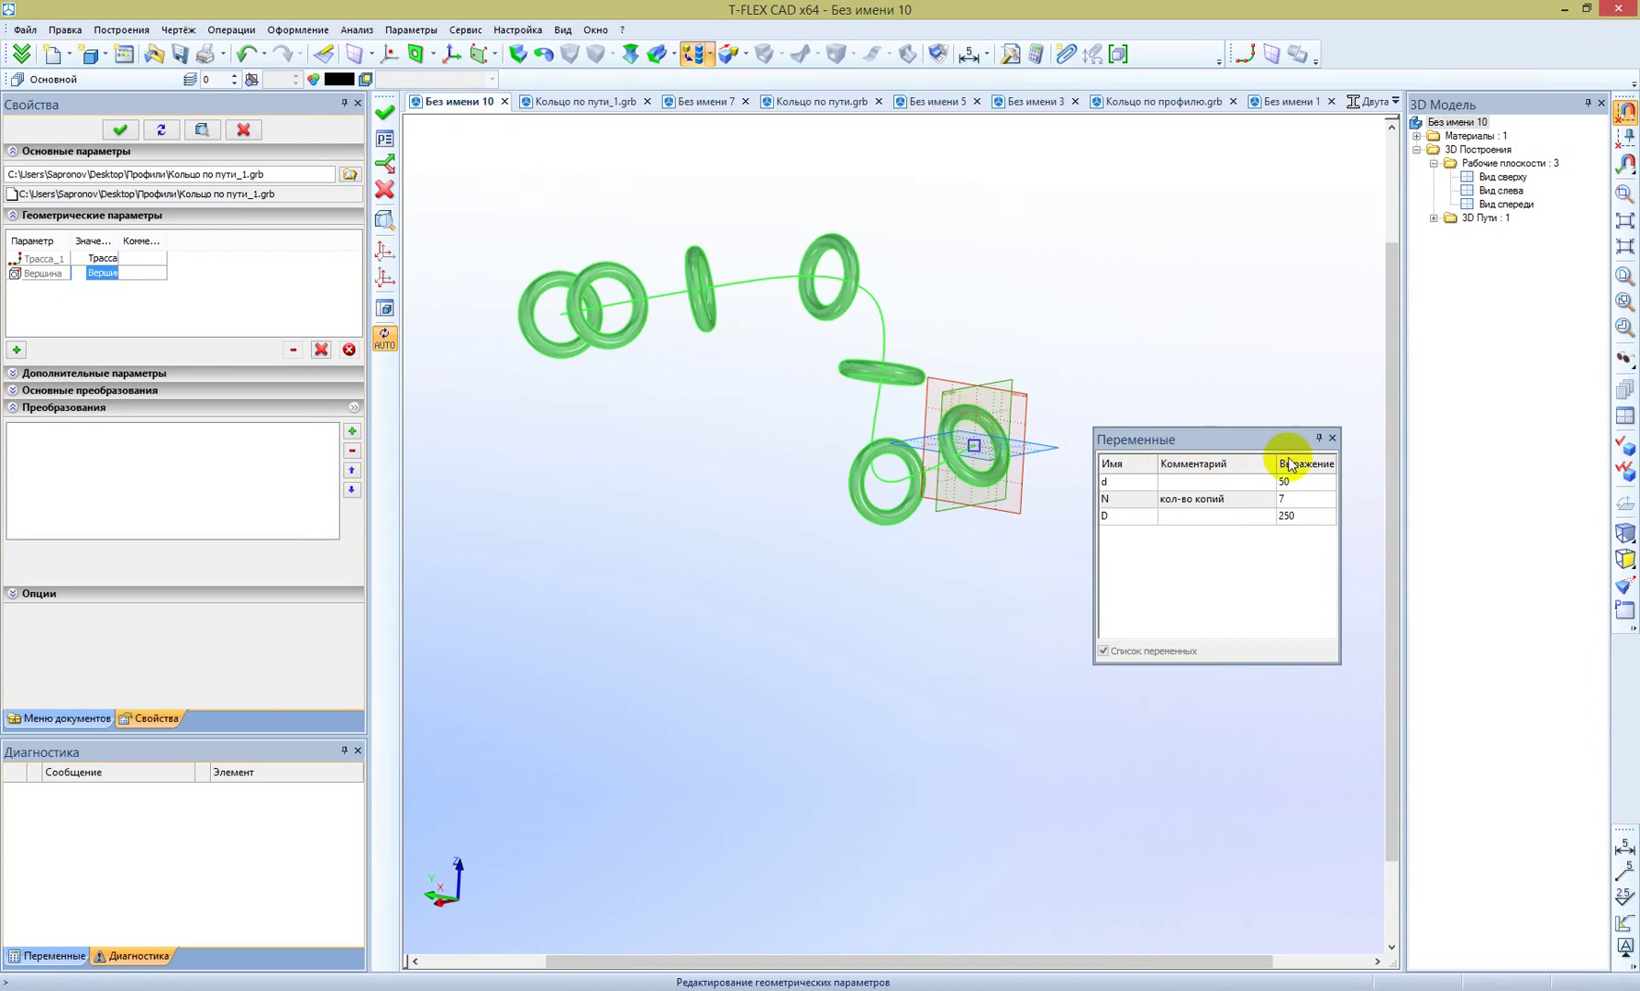
Step: Set ring thickness d to 12 and diameter D to 100, then confirm the fragment
click(1303, 480)
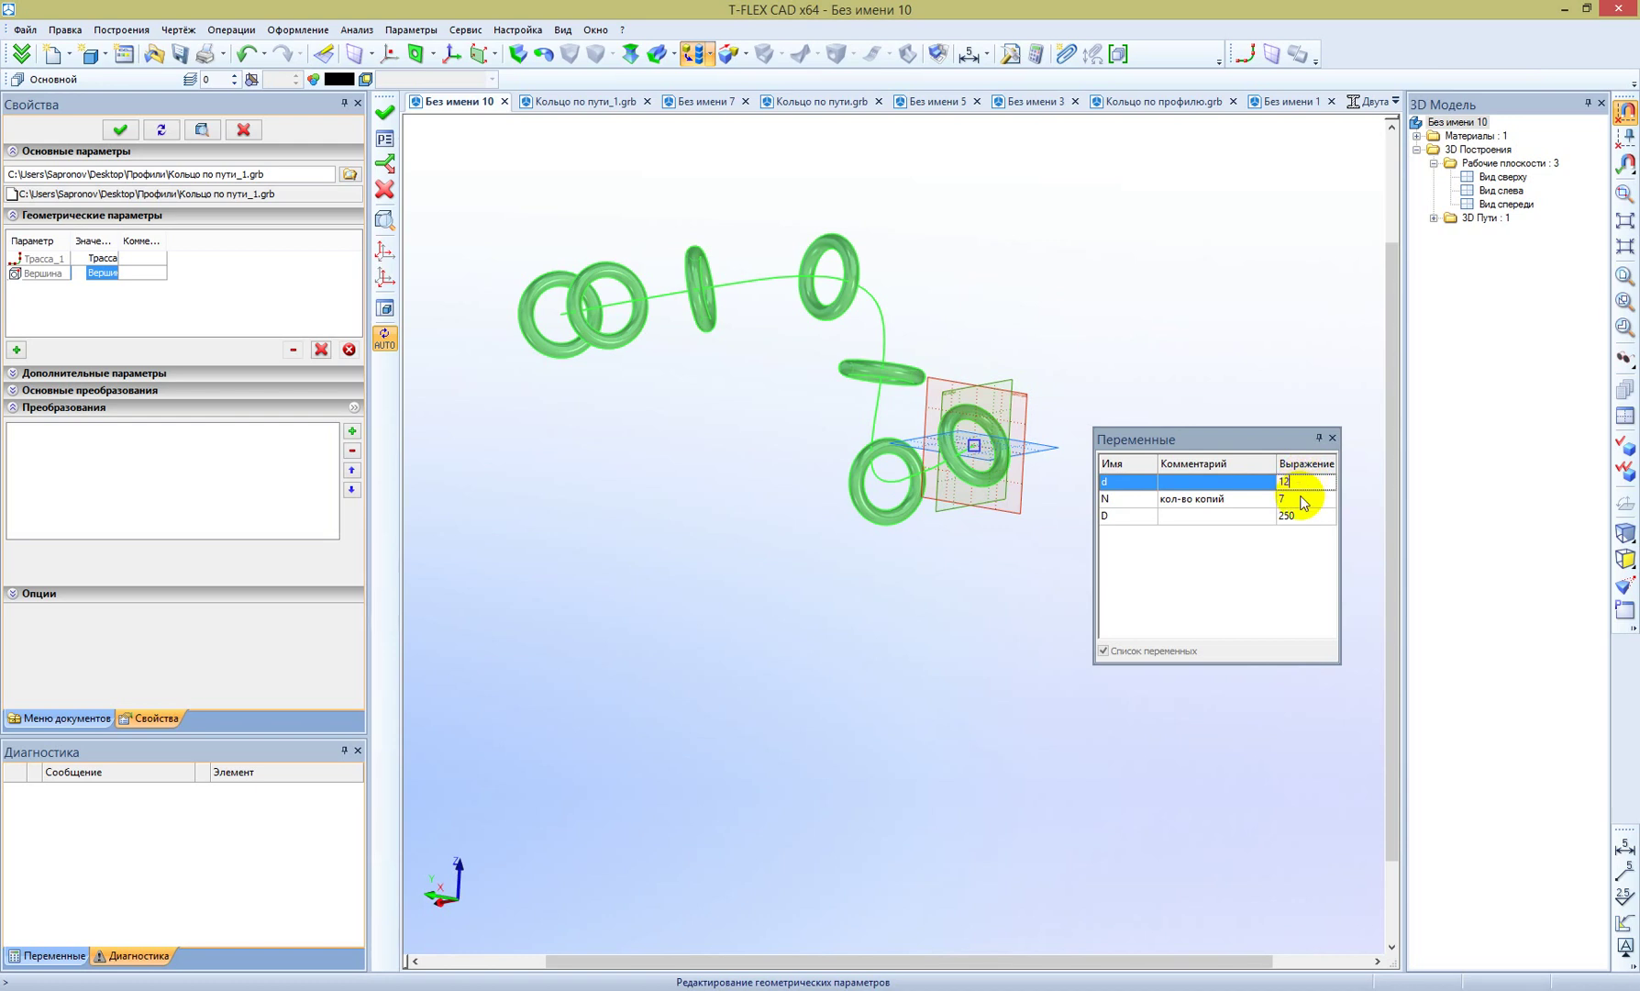
click(1302, 498)
click(1309, 516)
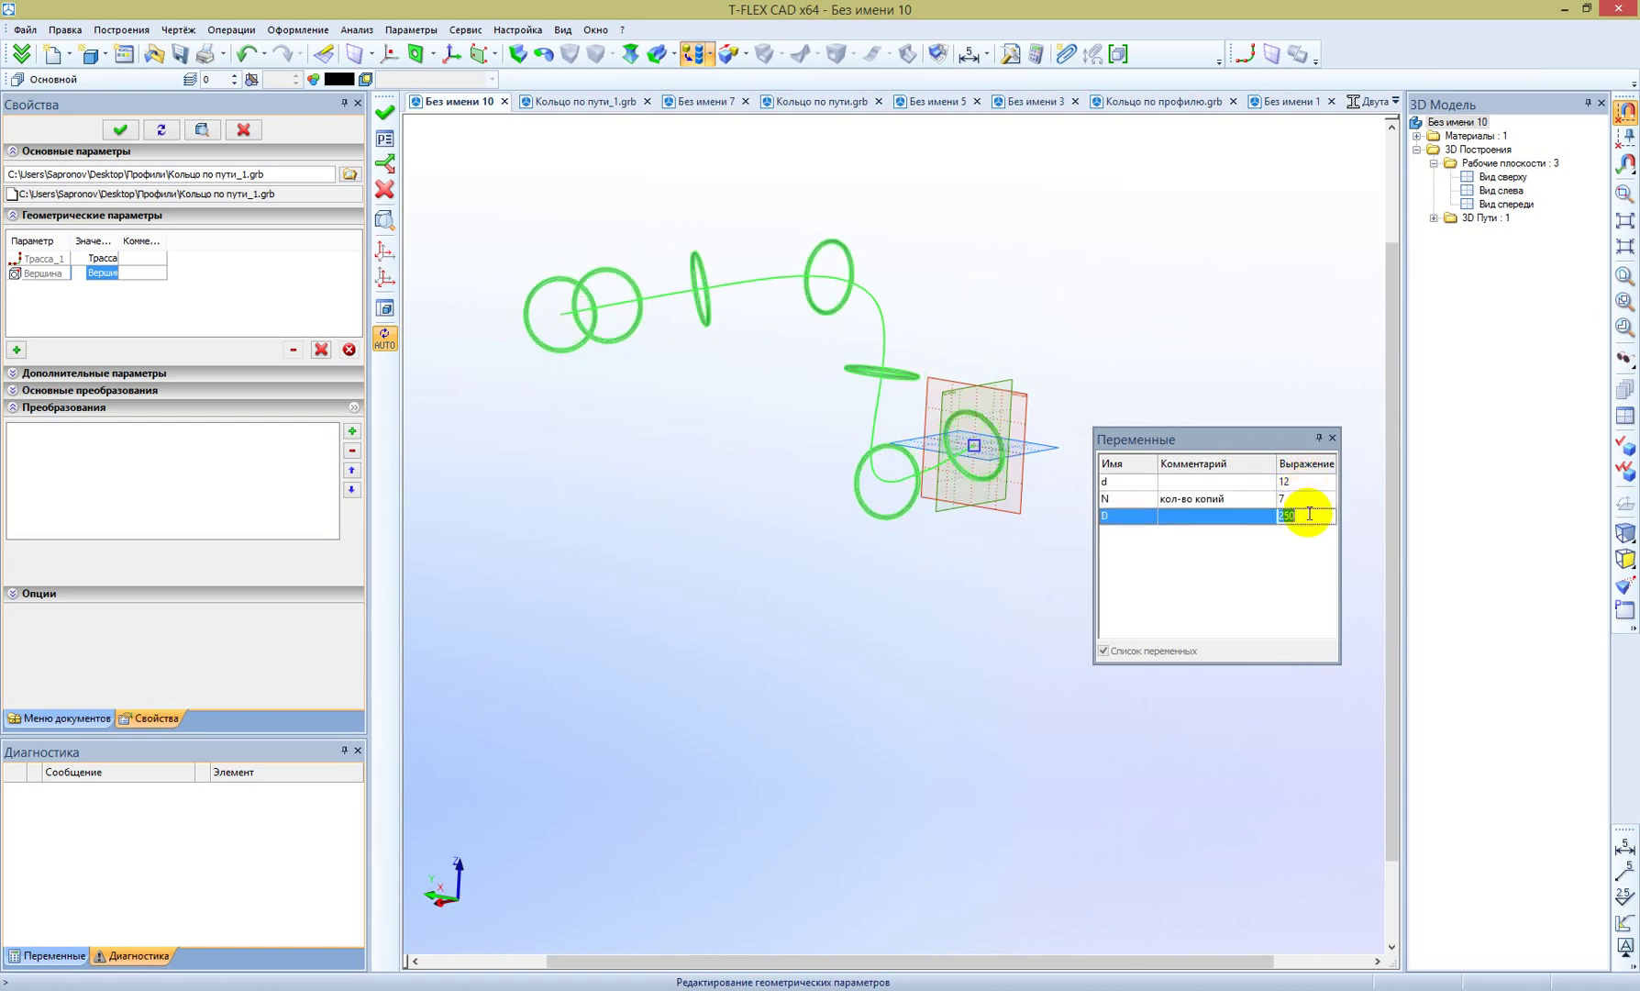
text(100)
click(1305, 498)
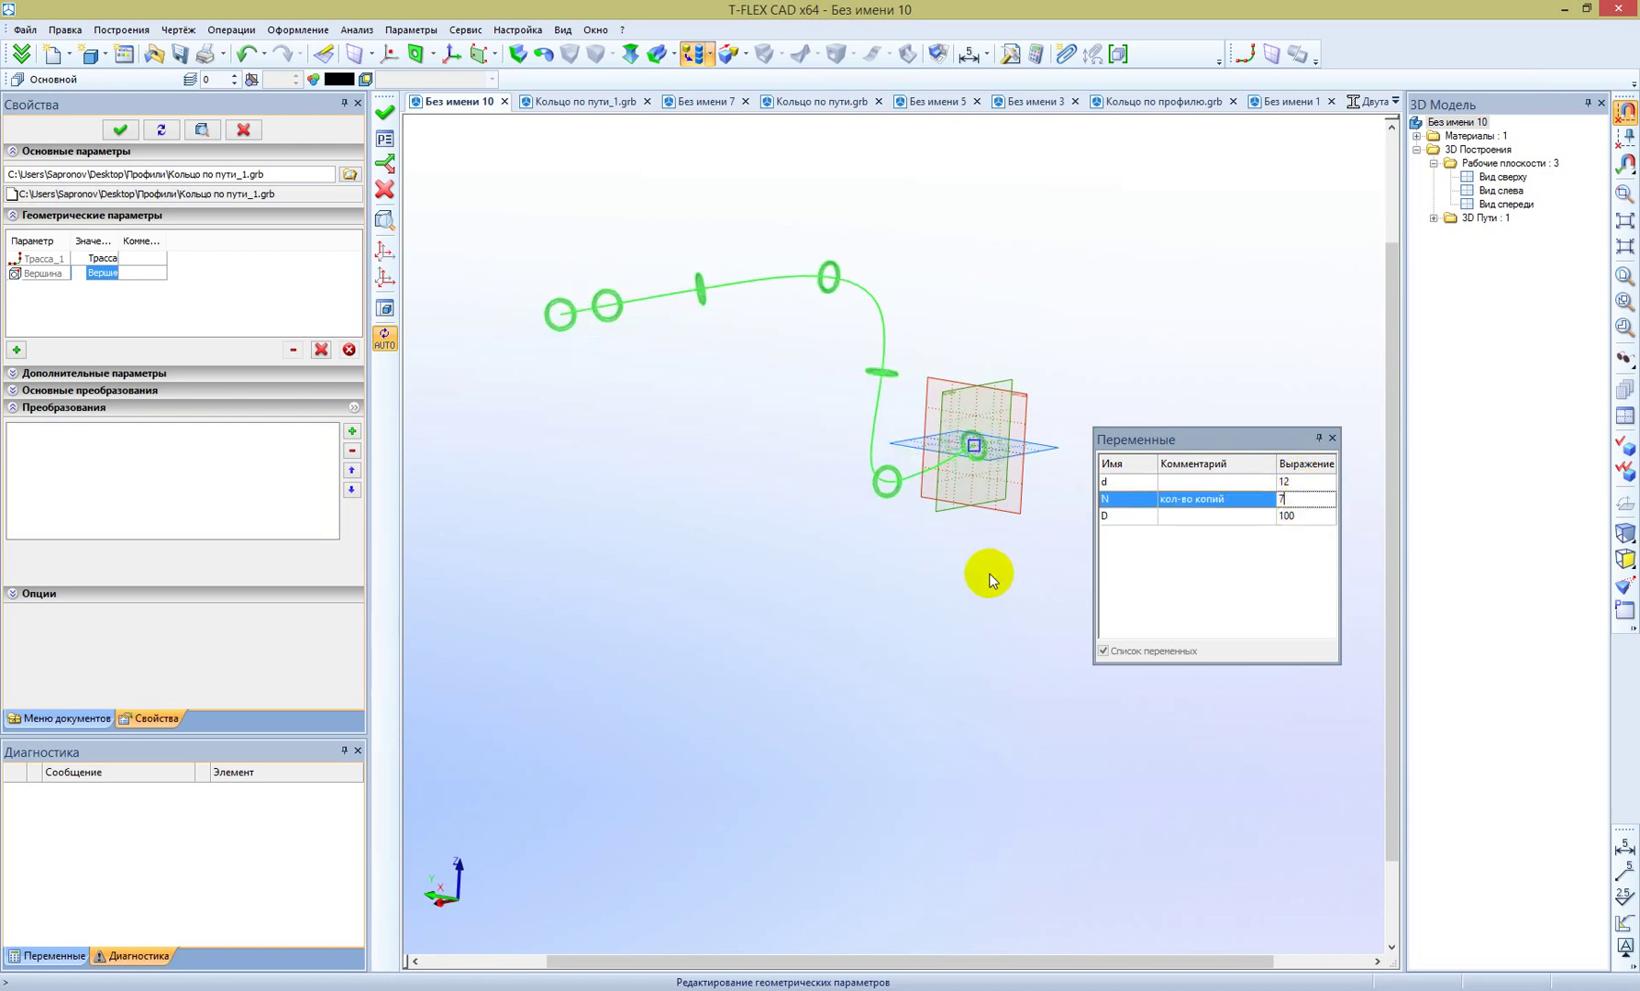
right_drag(721, 612, 629, 369)
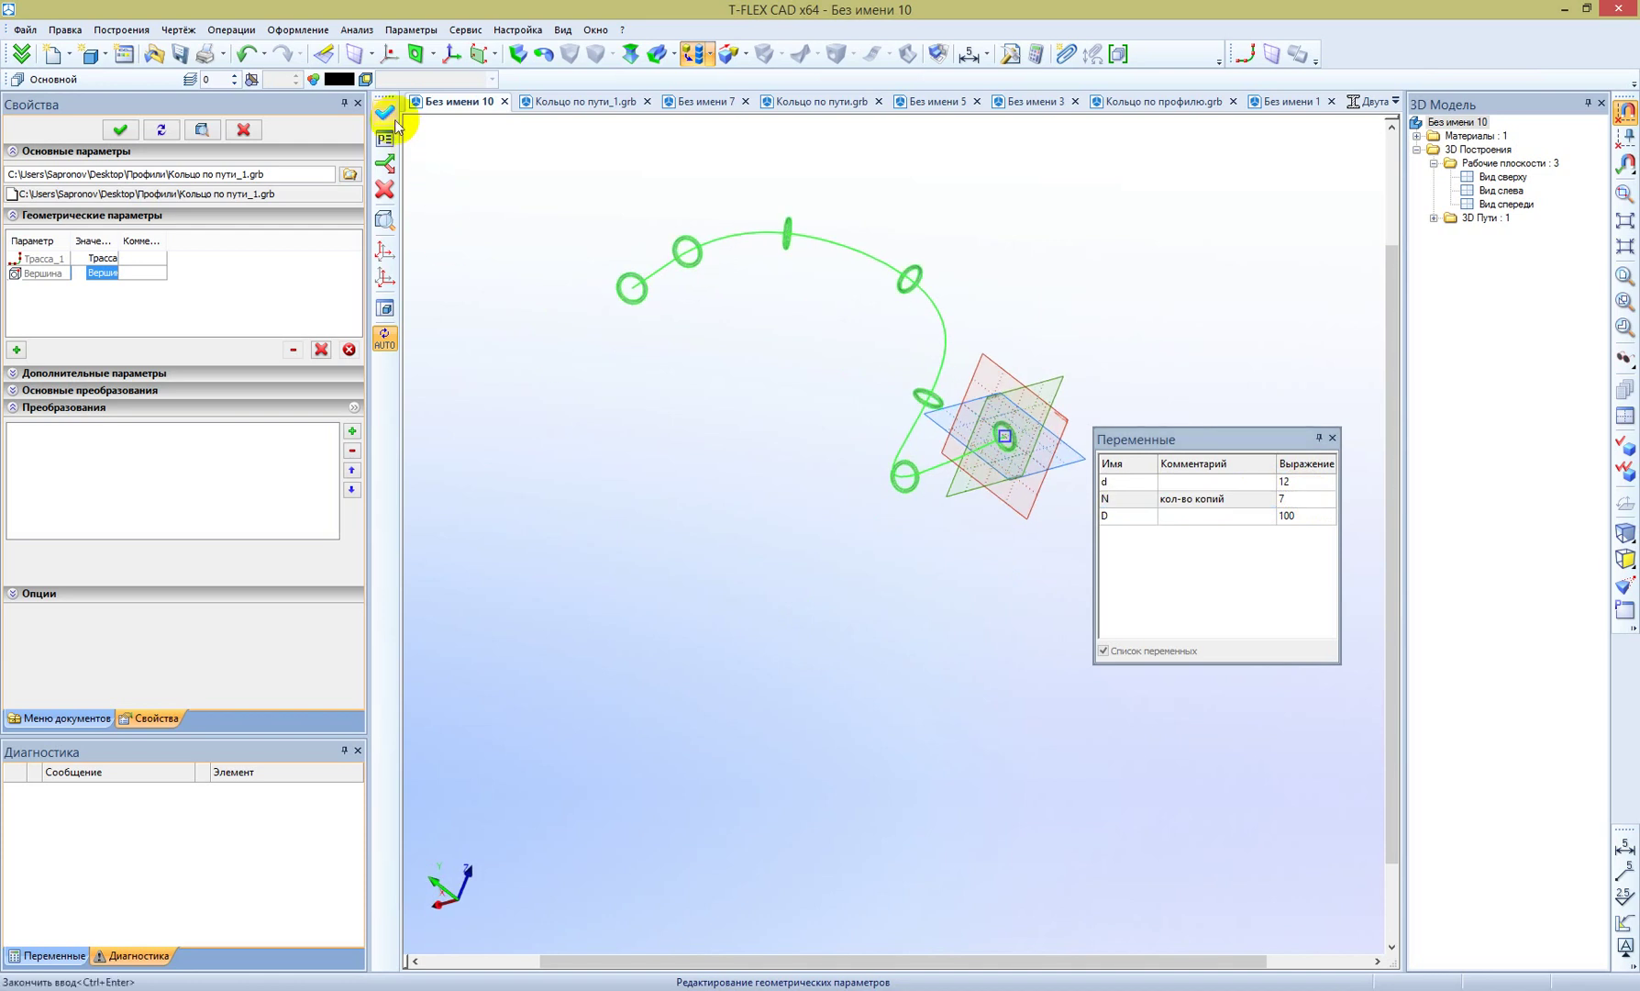
click(384, 111)
right_drag(794, 648, 1051, 699)
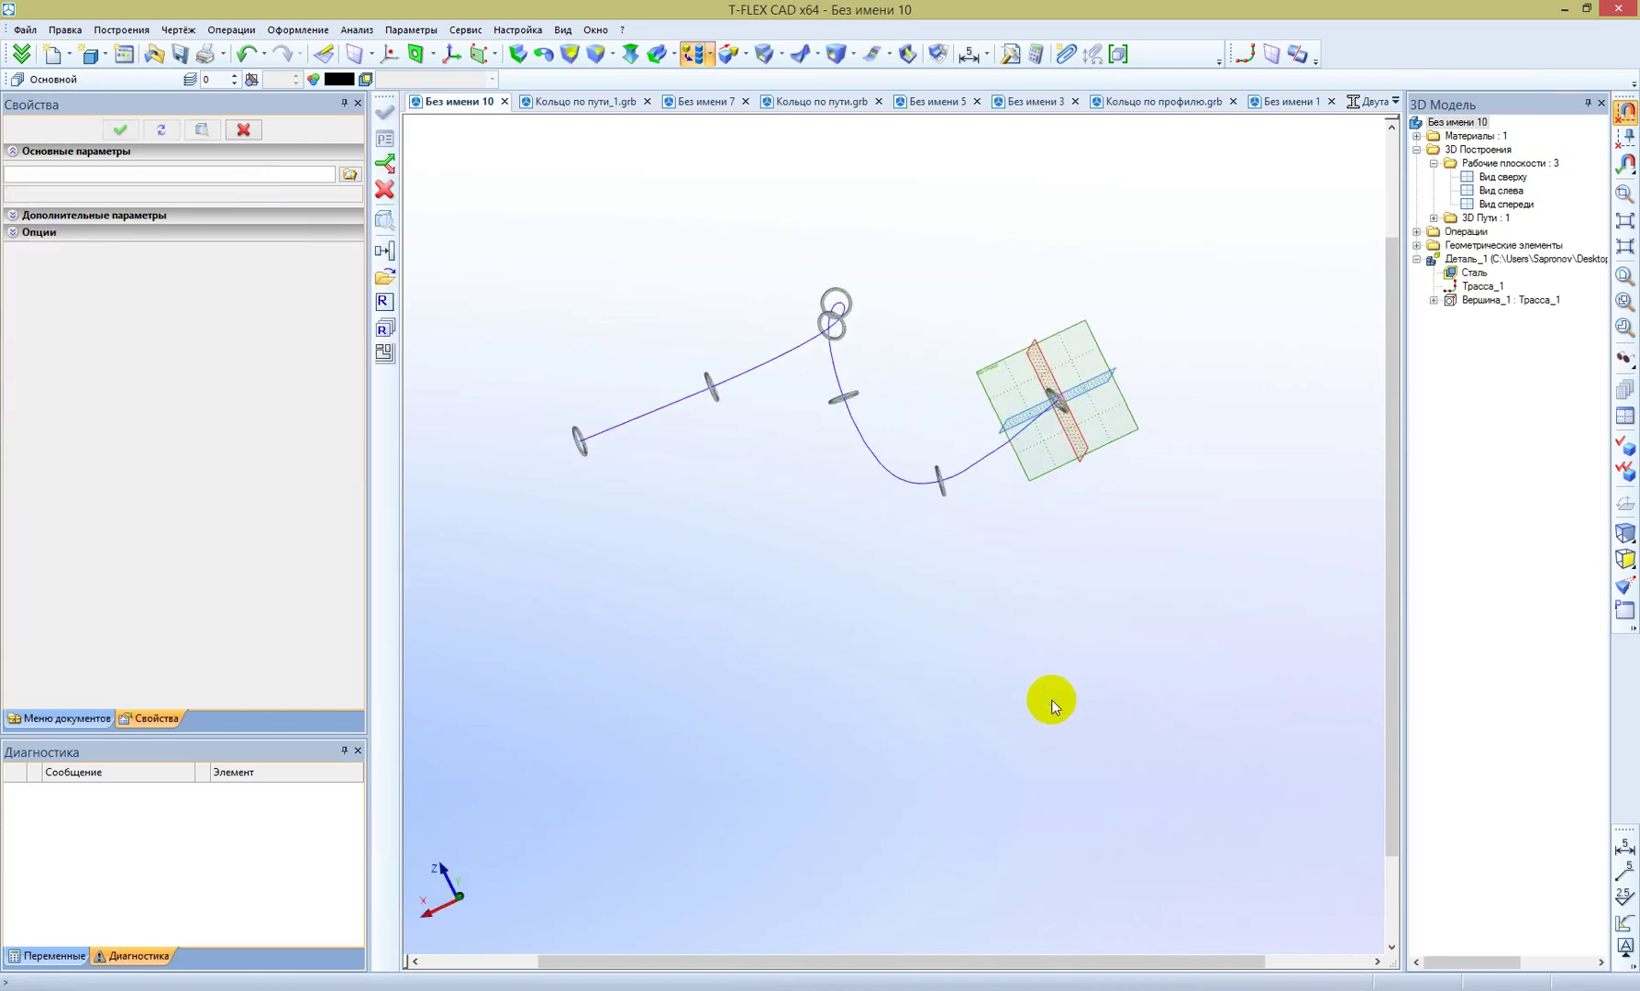
Step: Edit the inserted ring fragment's variables, raising the copy count N to 20
key(Escape)
right_drag(695, 574, 503, 502)
click(774, 323)
right_click(775, 330)
click(850, 688)
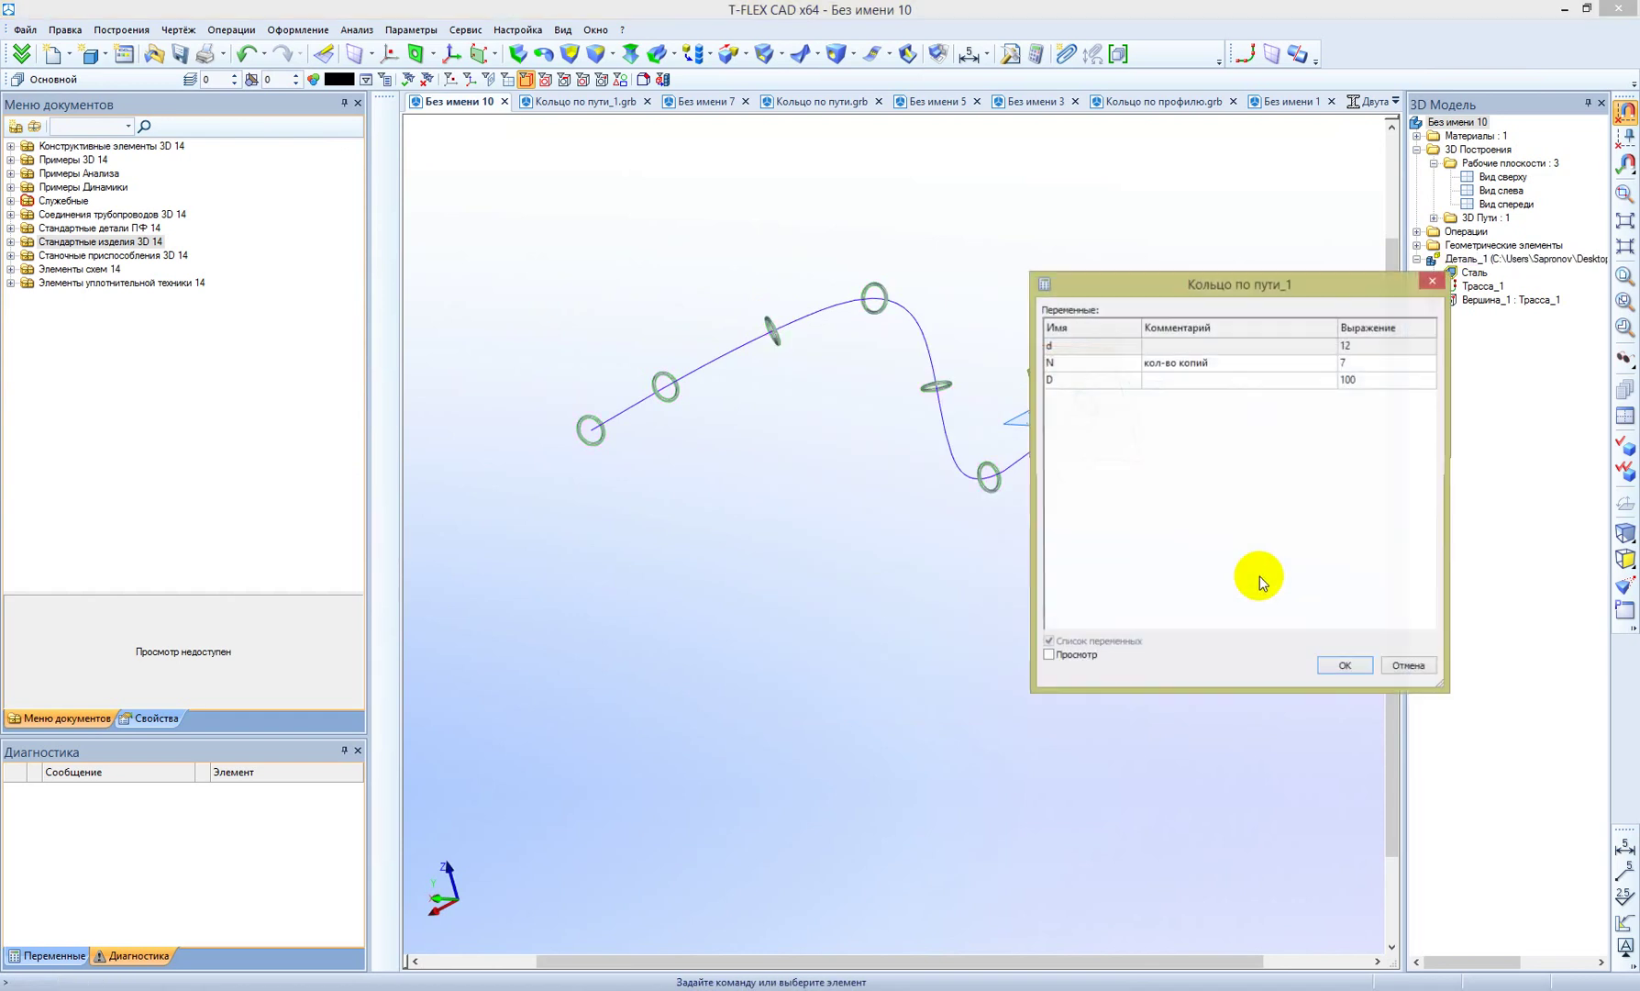
double_click(1380, 364)
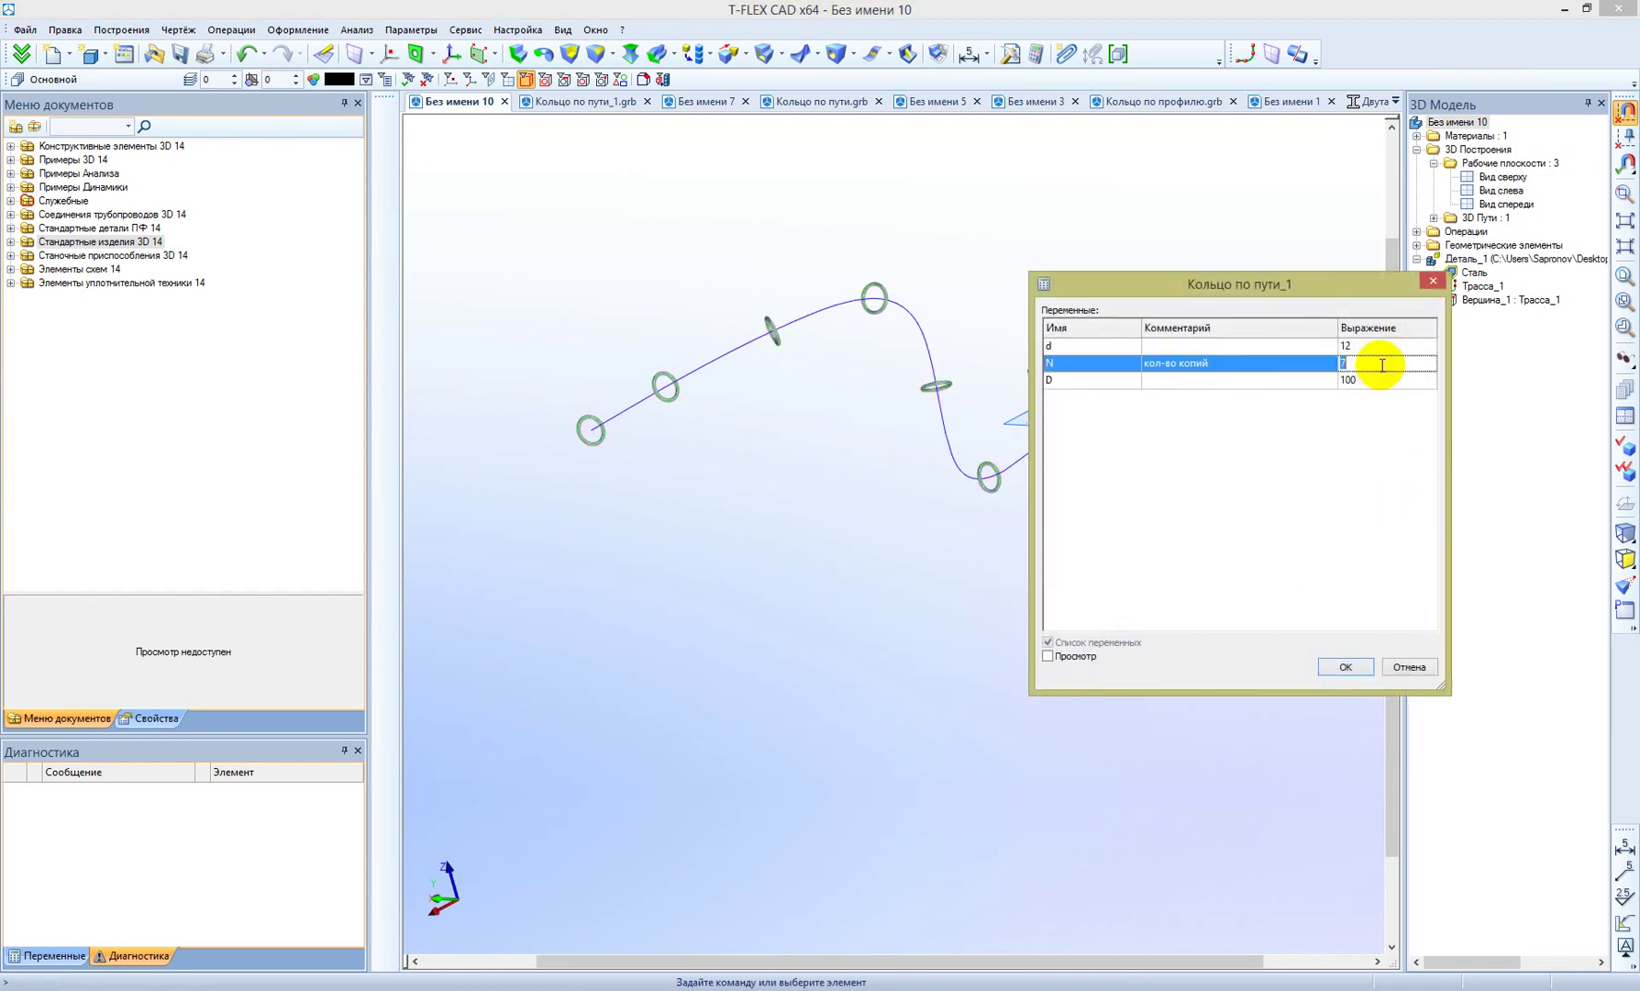
text(20)
click(1345, 664)
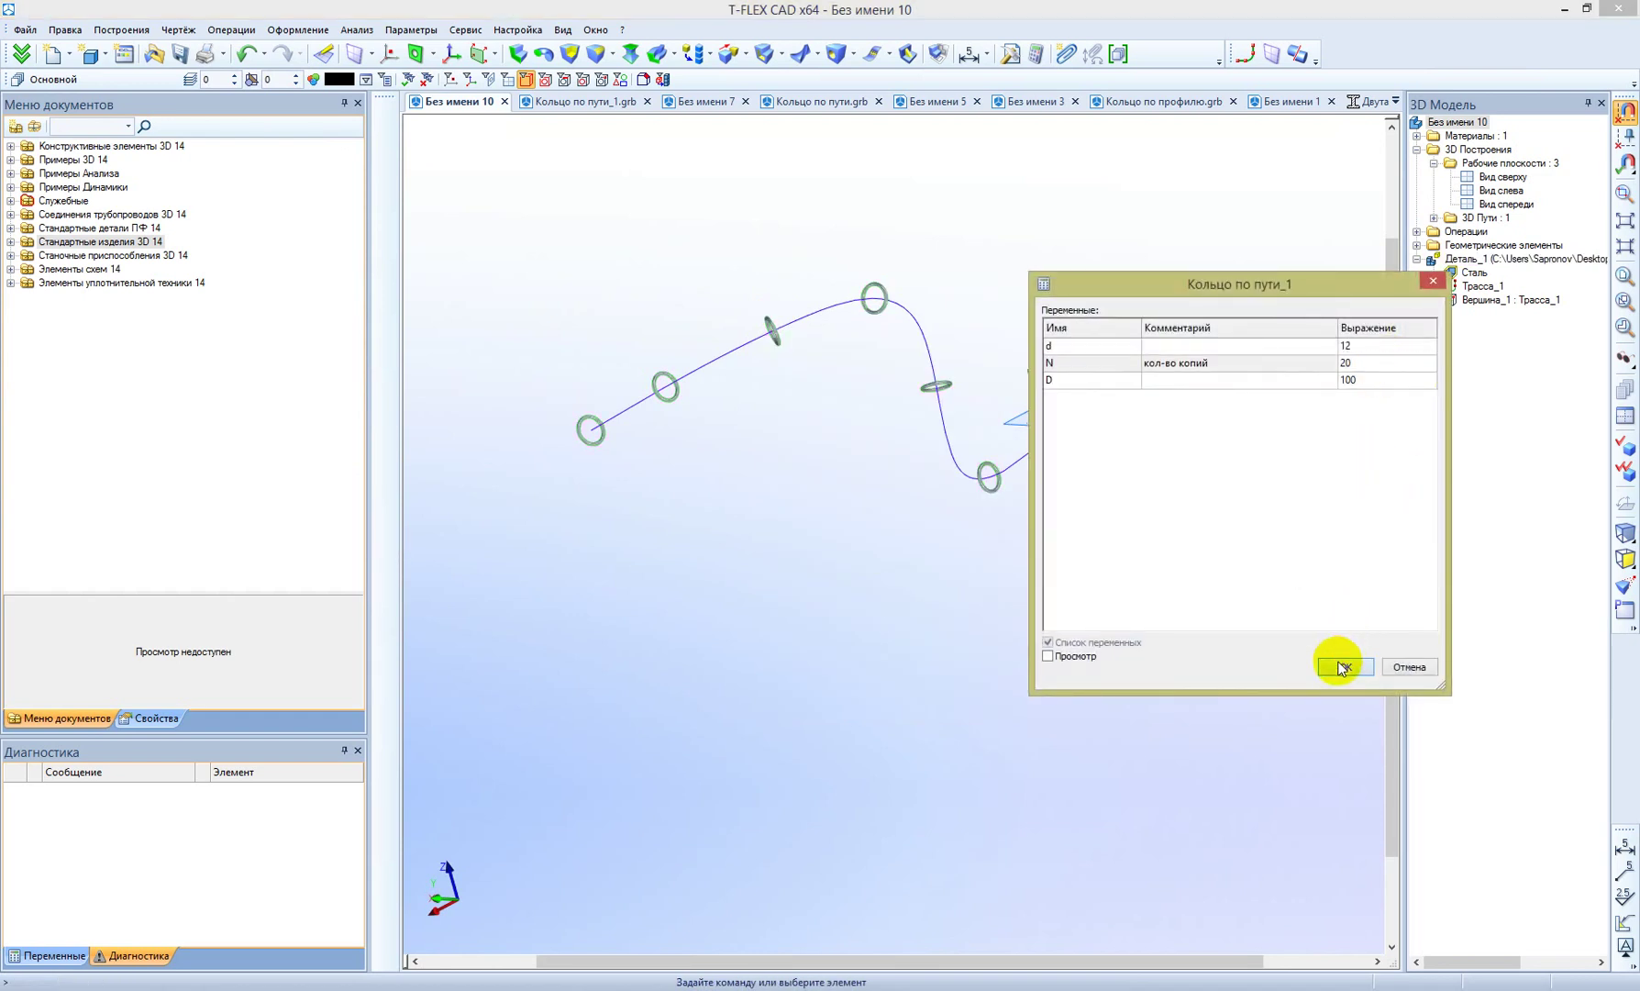
mouse_move(1074, 657)
mouse_down()
mouse_move(671, 727)
mouse_move(686, 741)
mouse_move(1029, 263)
mouse_move(1142, 421)
mouse_move(1021, 662)
mouse_up()
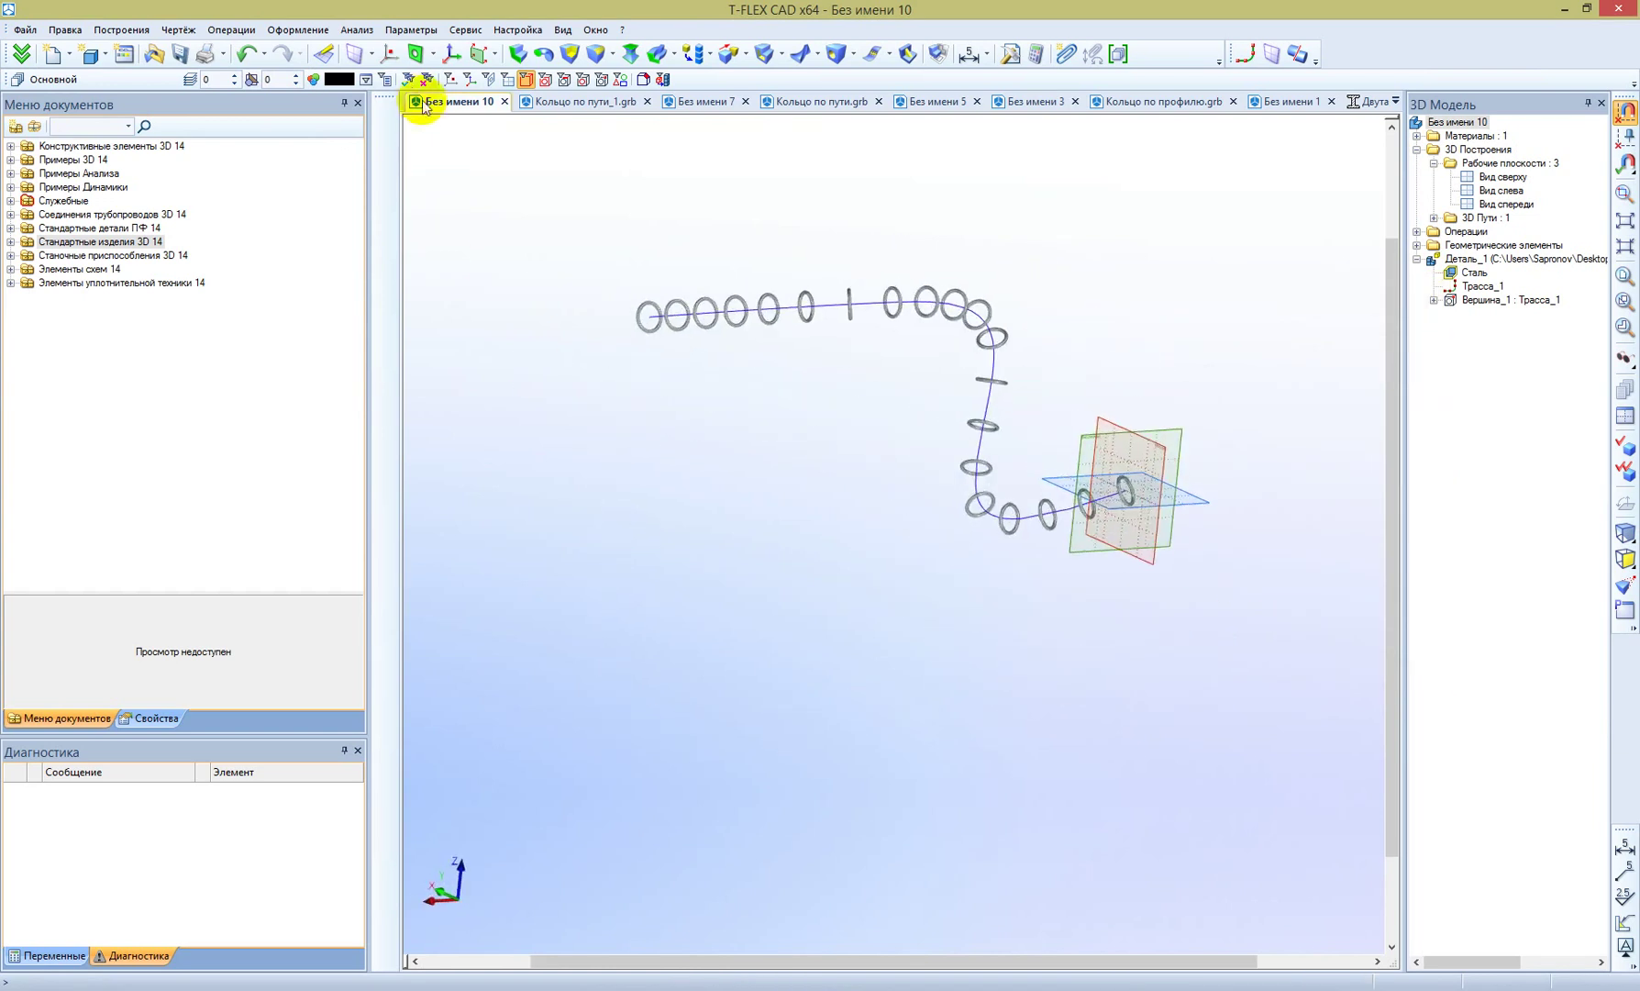
Step: Edit Трасса_1, trying the spline curve types, and confirm the reshaped path
right_click(832, 308)
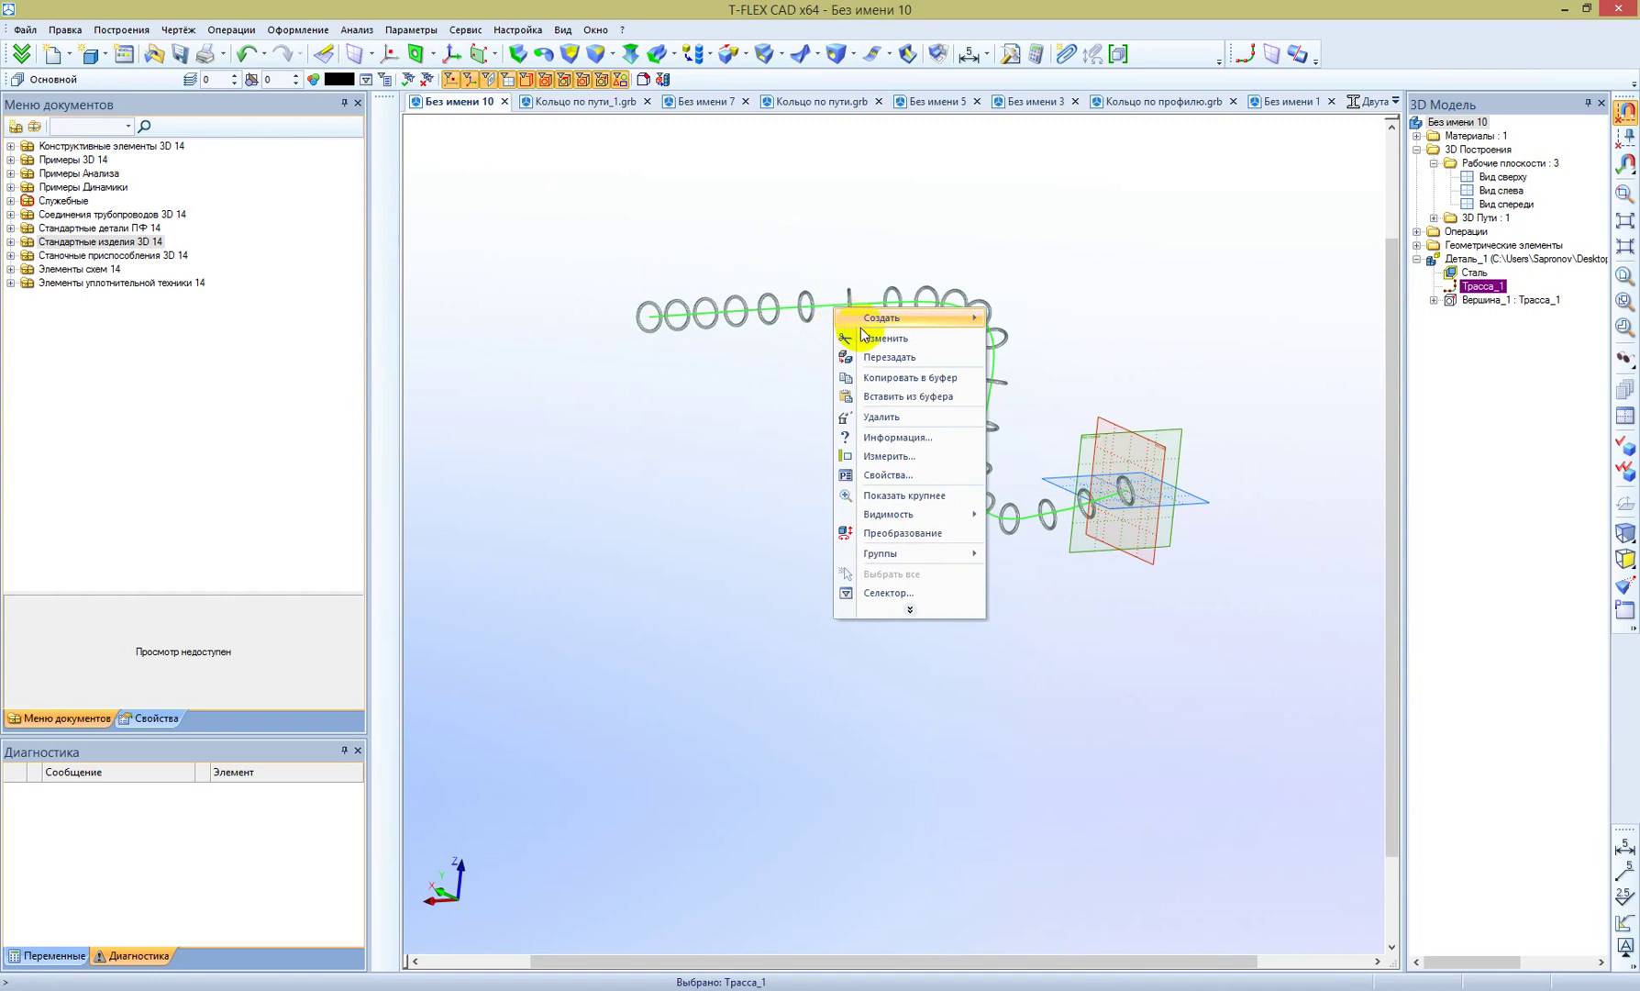
click(872, 339)
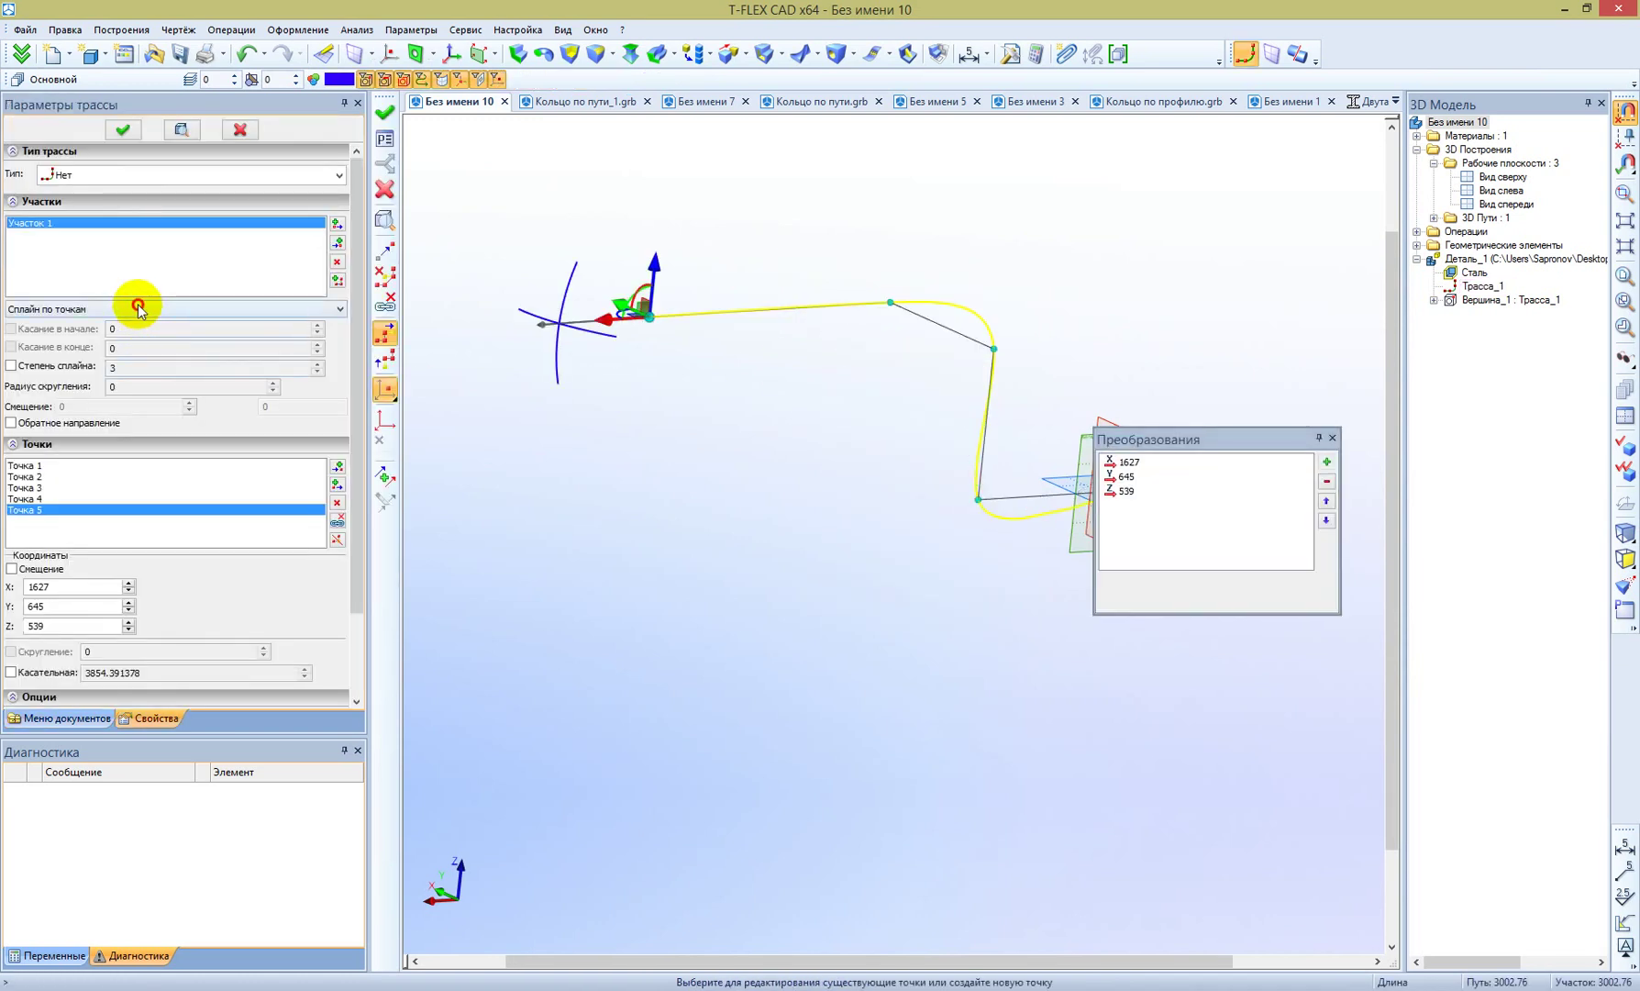
click(138, 309)
click(120, 326)
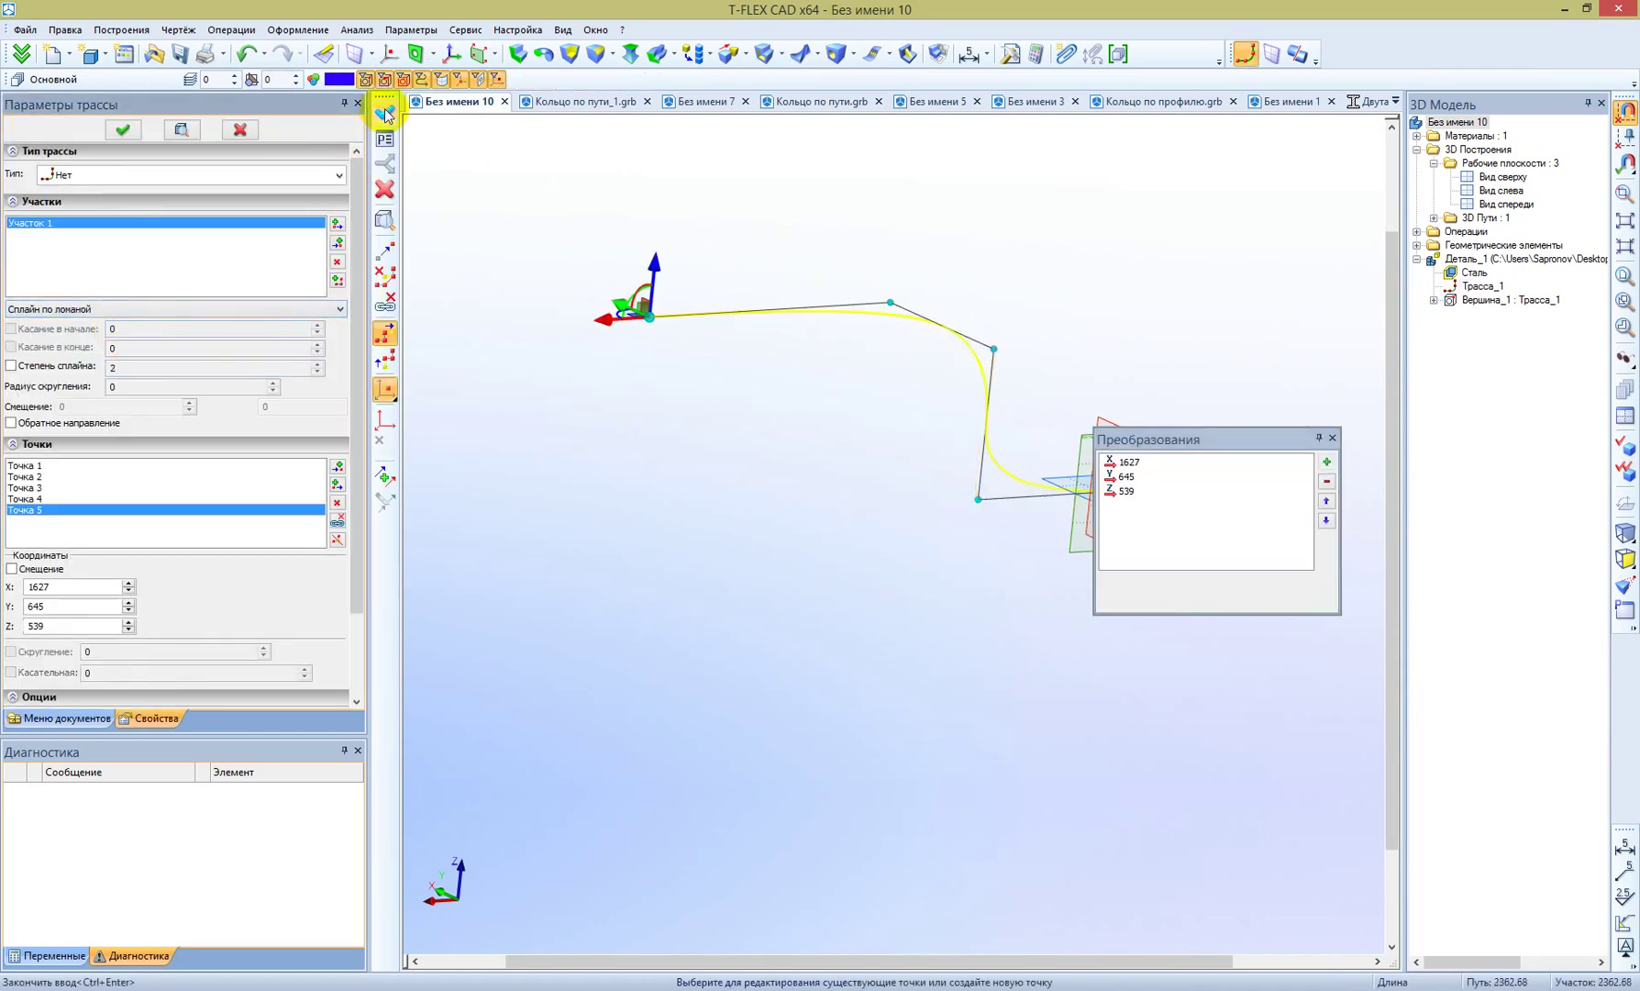
mouse_move(809, 611)
right_down()
mouse_move(772, 378)
mouse_move(418, 323)
right_up()
click(194, 309)
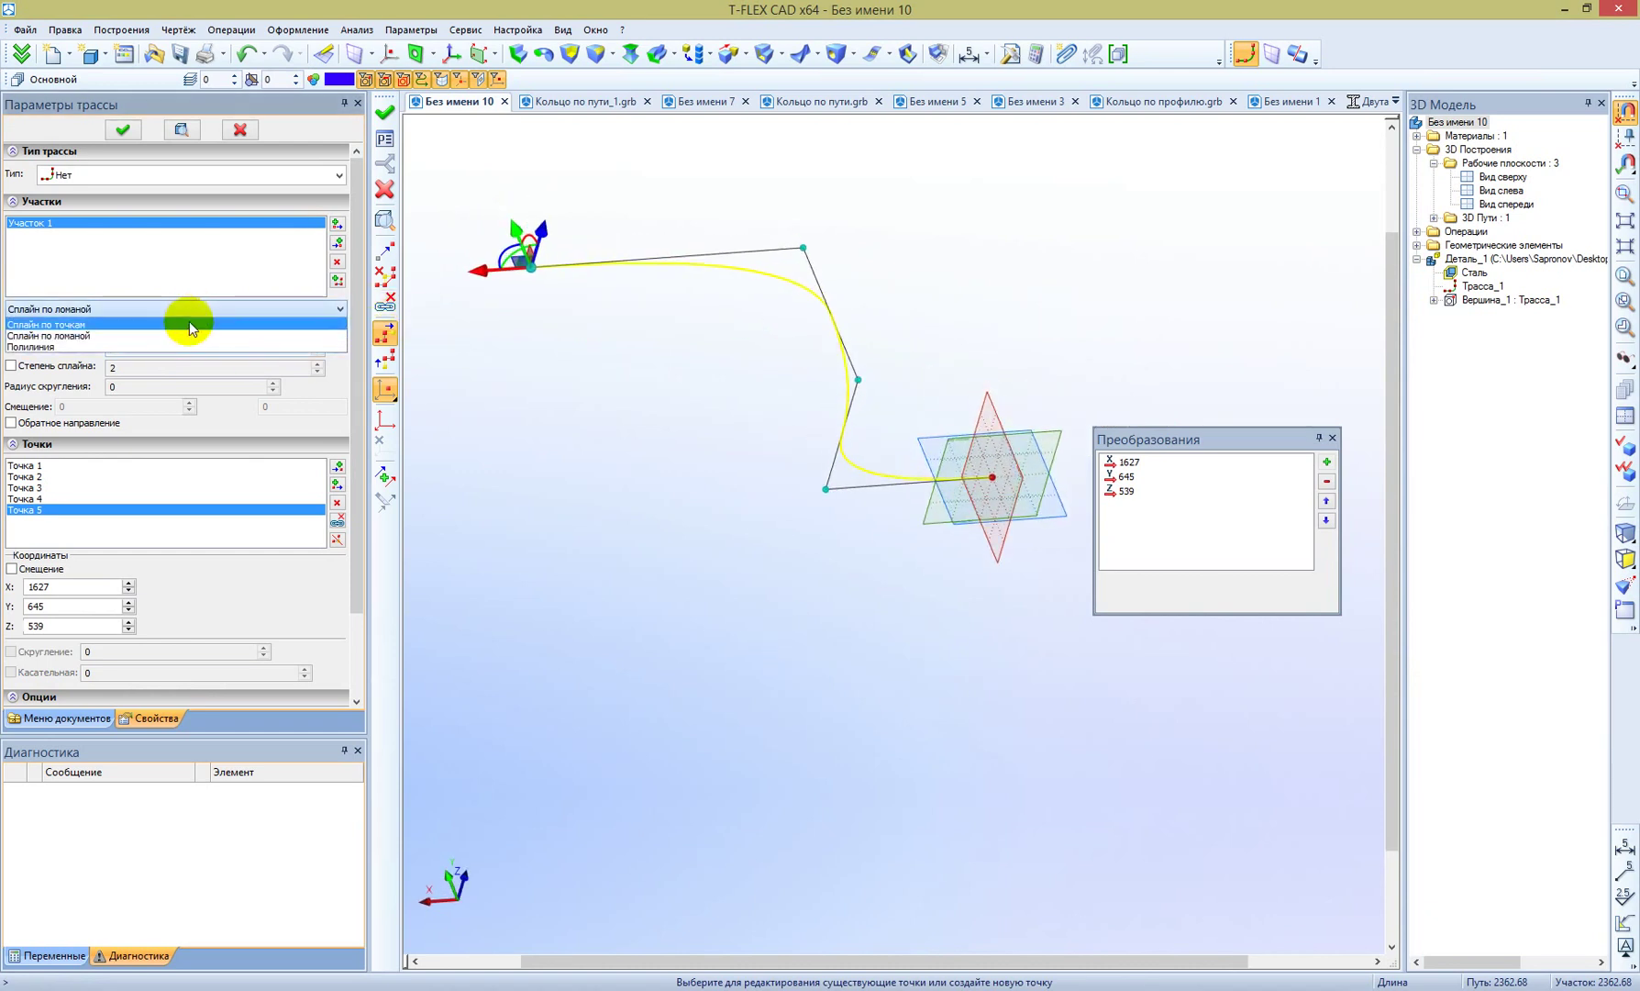
click(186, 325)
click(177, 335)
mouse_move(745, 477)
right_down()
mouse_move(842, 377)
mouse_move(444, 228)
right_up()
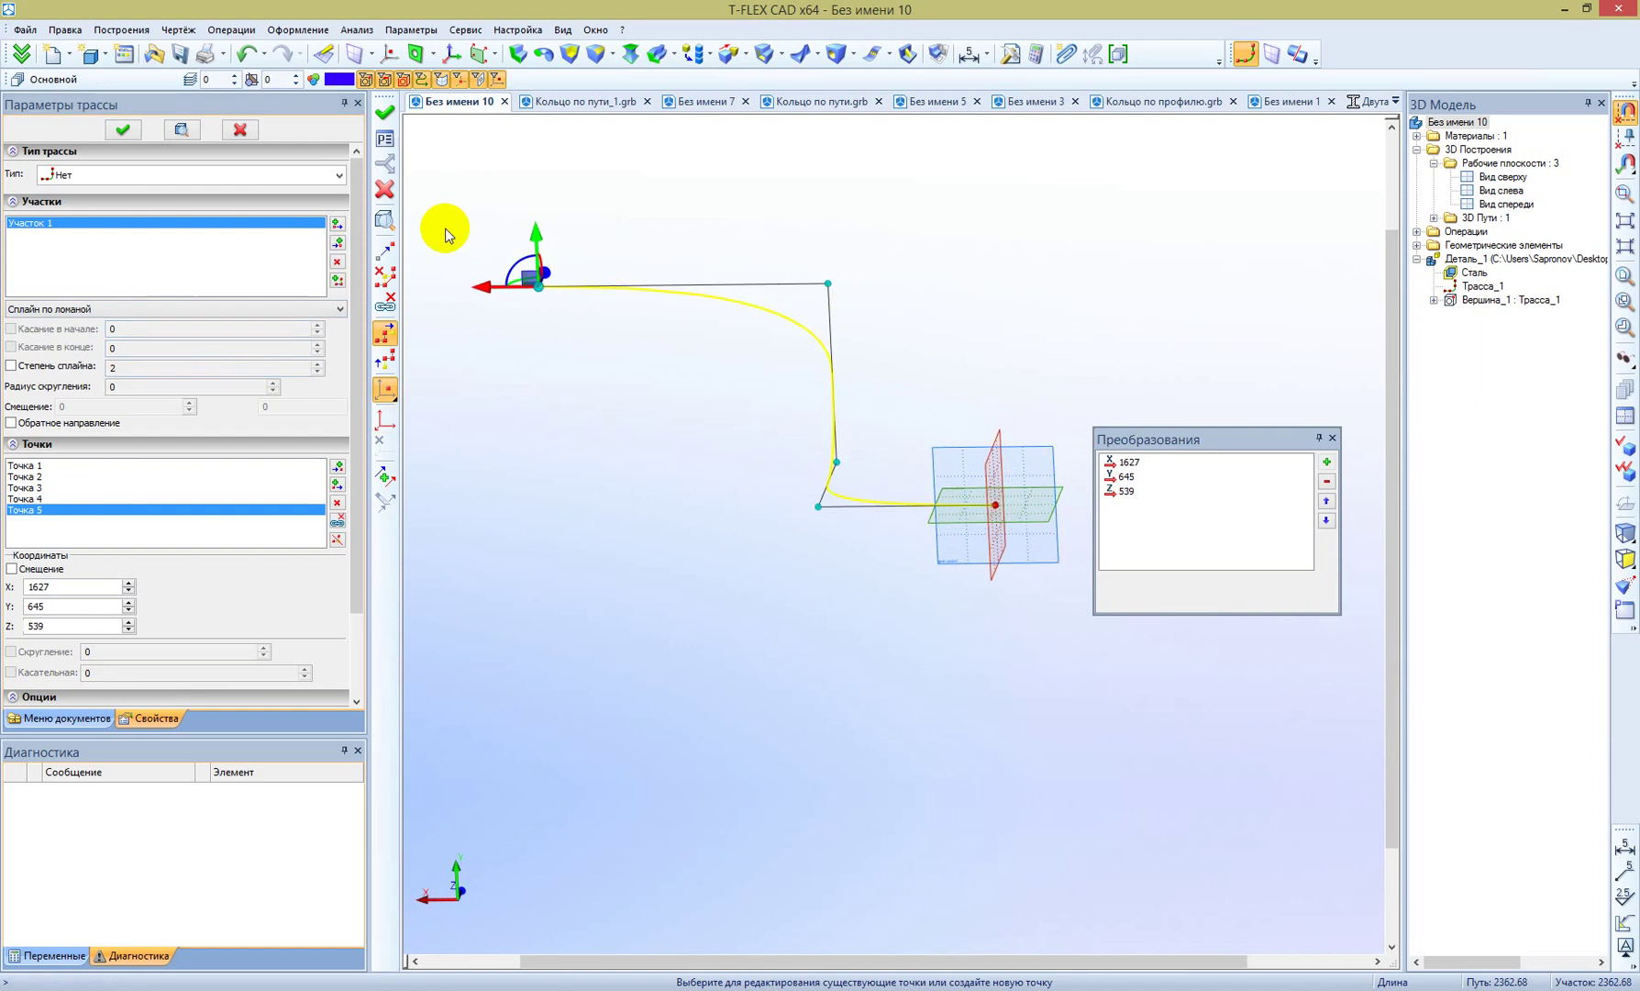
click(383, 110)
mouse_move(582, 373)
right_down()
mouse_move(879, 498)
mouse_move(971, 263)
mouse_move(694, 566)
mouse_move(743, 302)
right_up()
Step: Edit the path again and change its type to Полилиния for straight segments
right_click(754, 338)
click(830, 356)
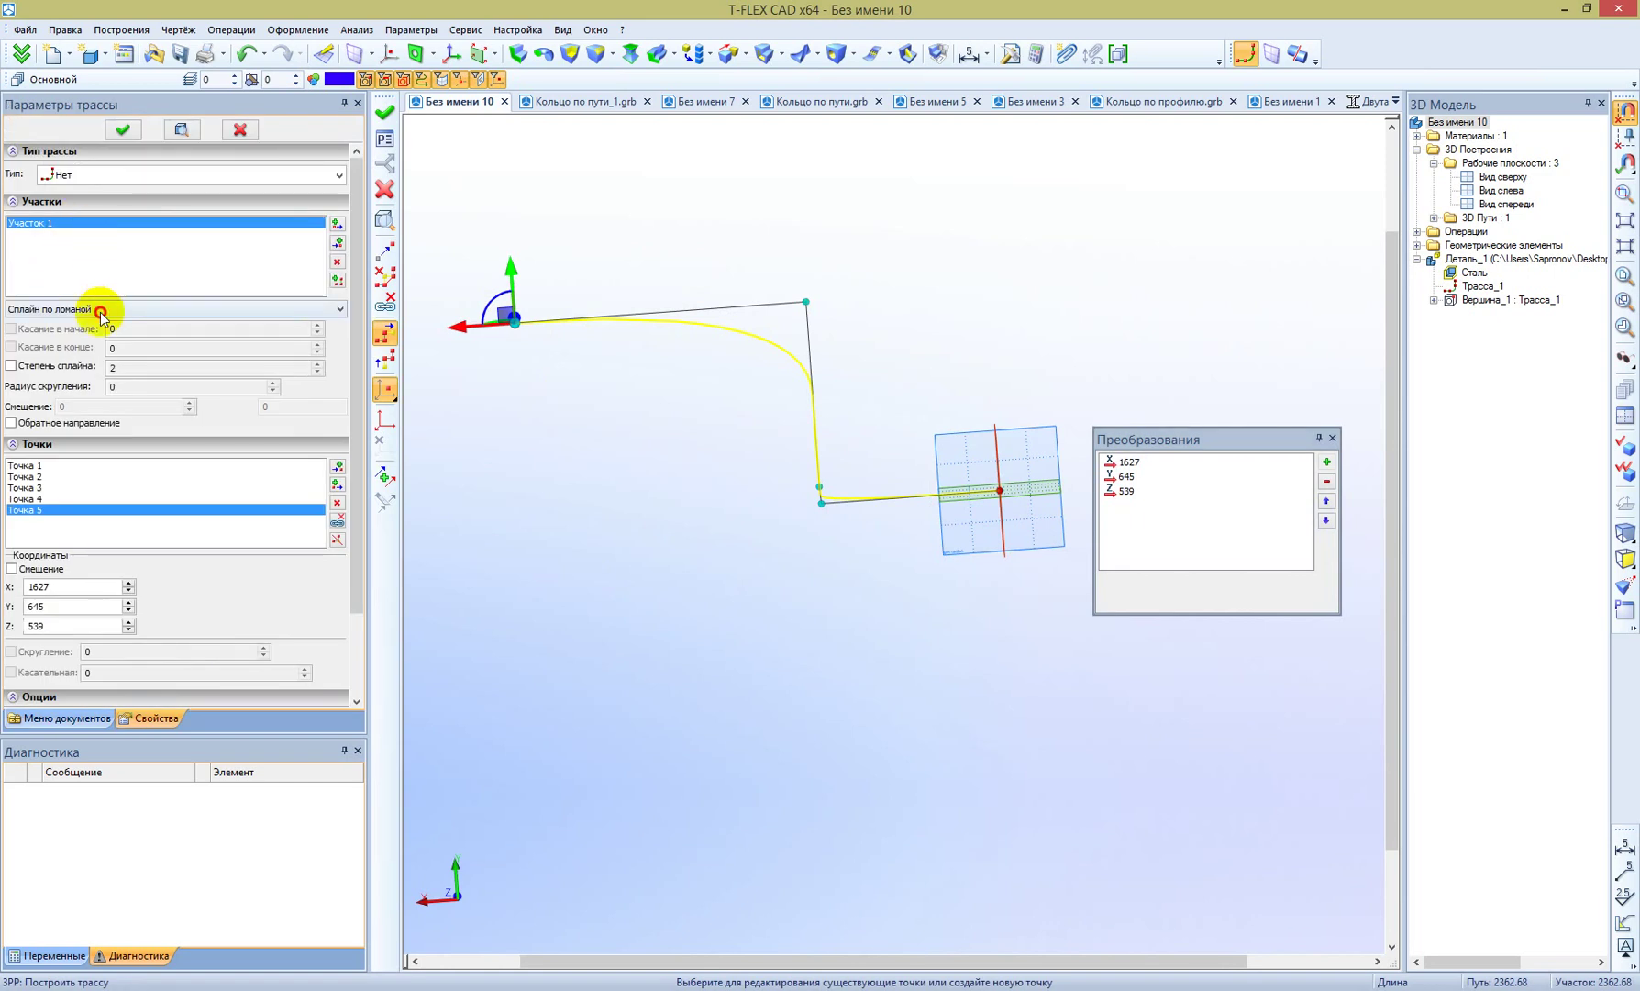
click(101, 310)
click(90, 341)
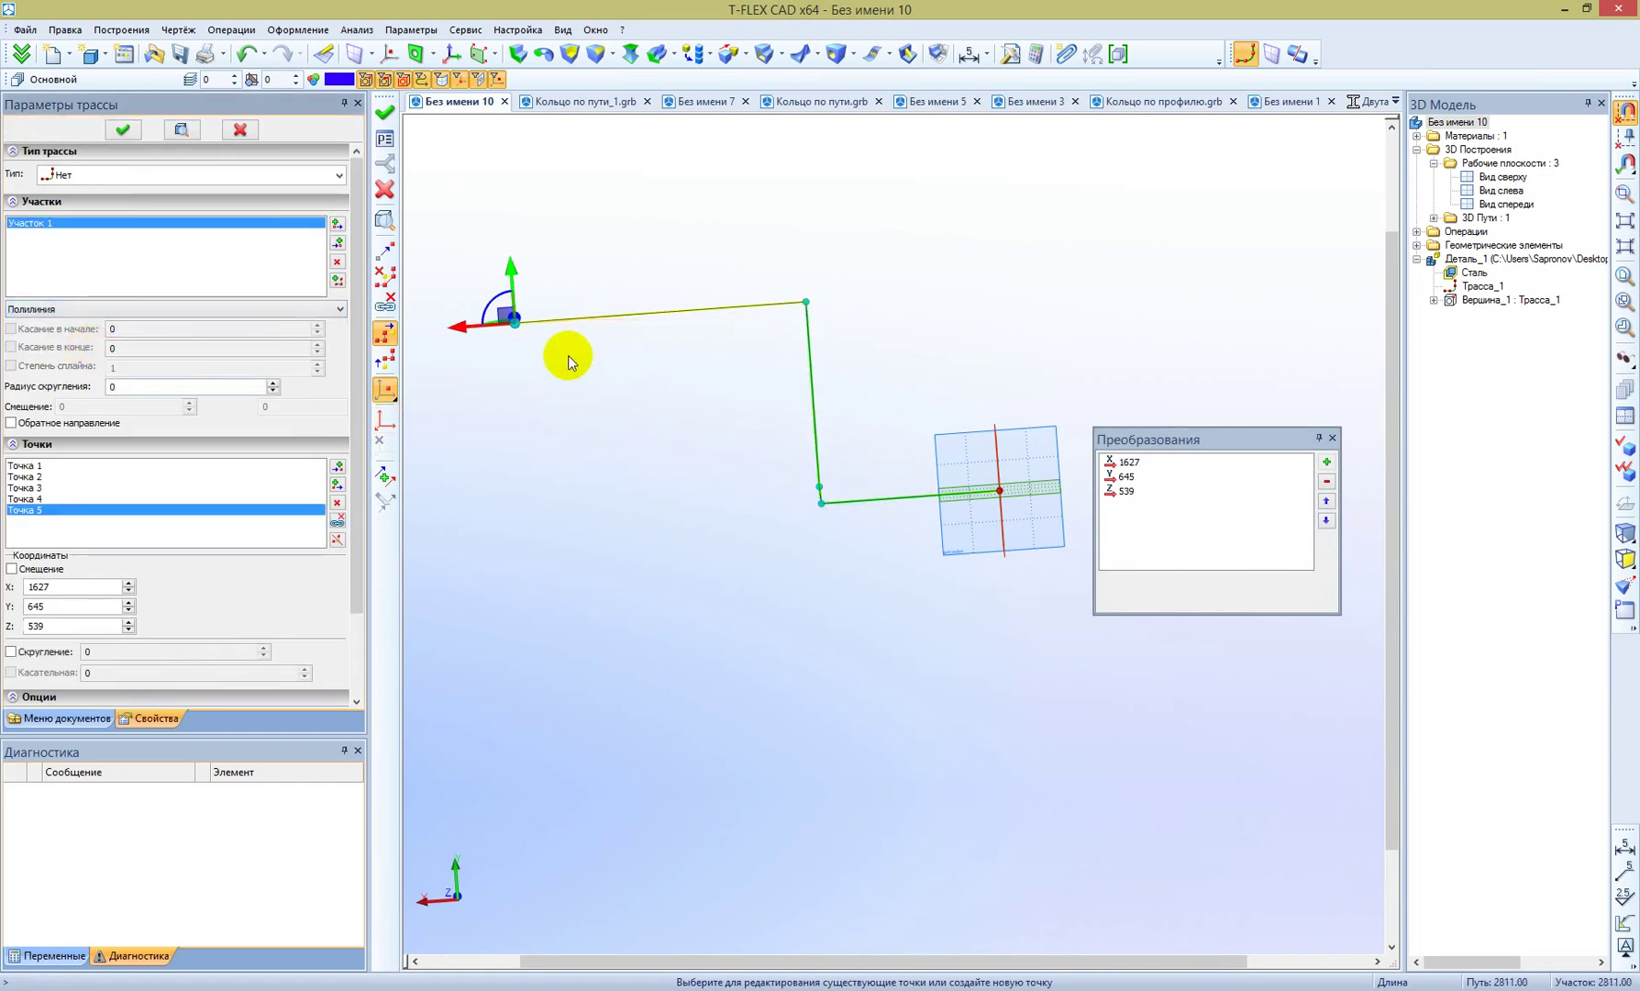
mouse_move(842, 487)
right_down()
mouse_move(1123, 374)
mouse_move(1110, 228)
mouse_move(684, 622)
mouse_move(369, 117)
right_up()
click(377, 117)
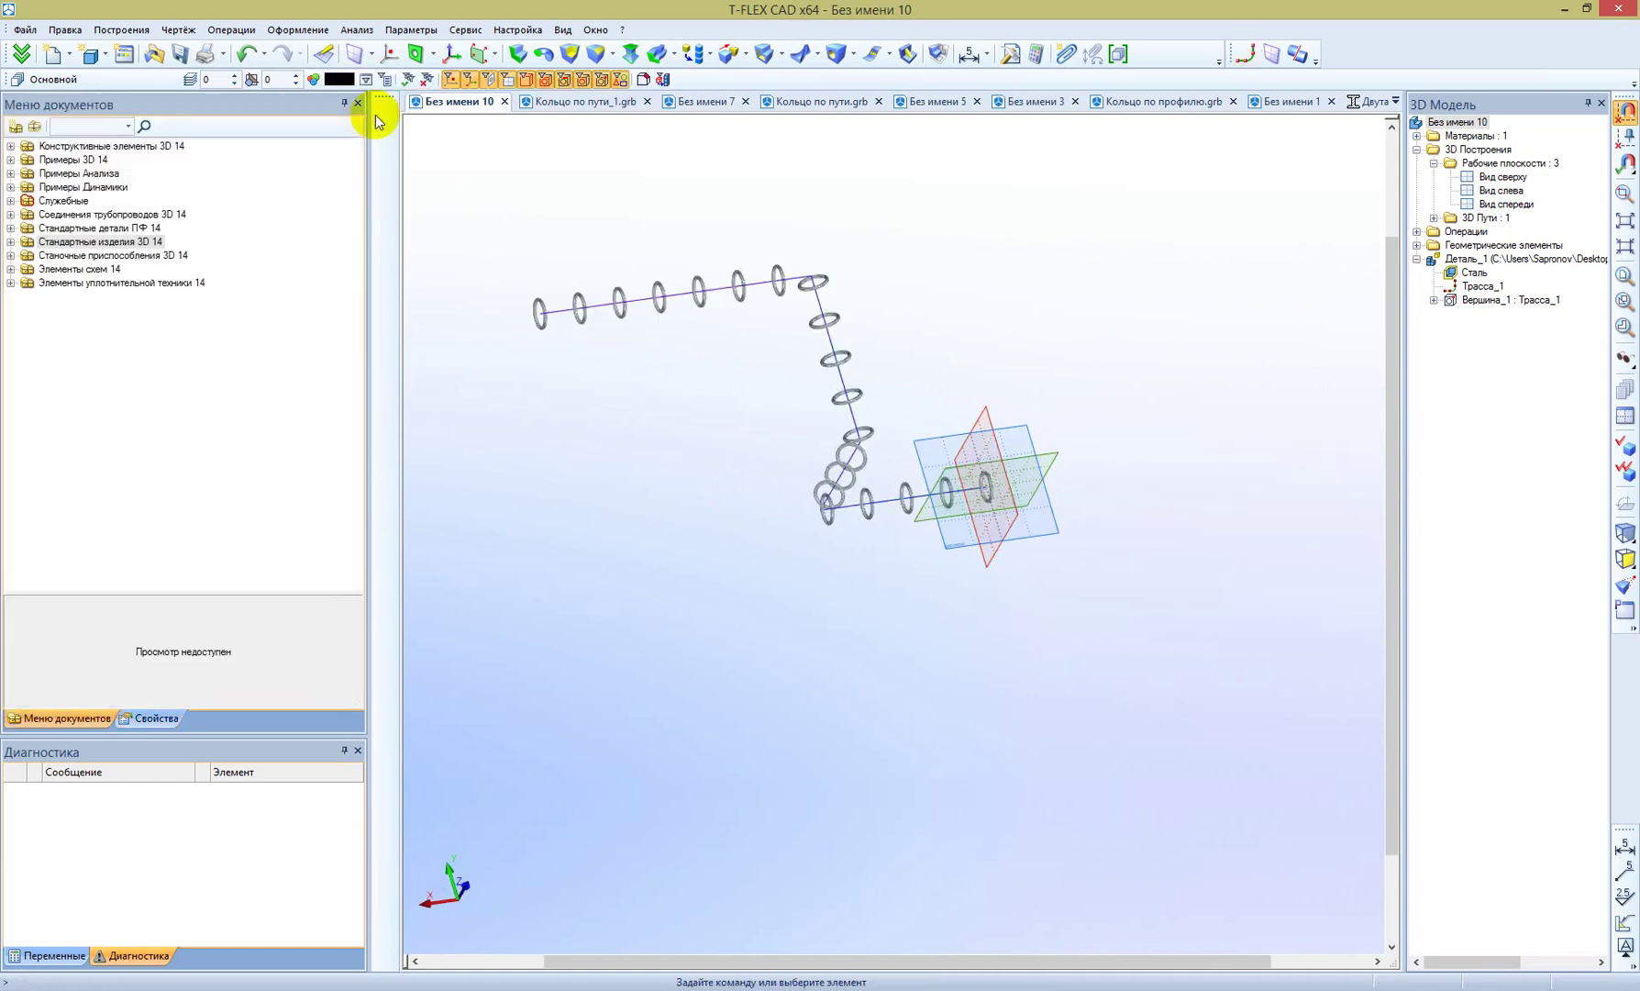
mouse_move(697, 565)
right_down()
mouse_move(977, 395)
mouse_move(917, 237)
mouse_move(854, 443)
mouse_move(516, 622)
mouse_move(1157, 623)
right_up()
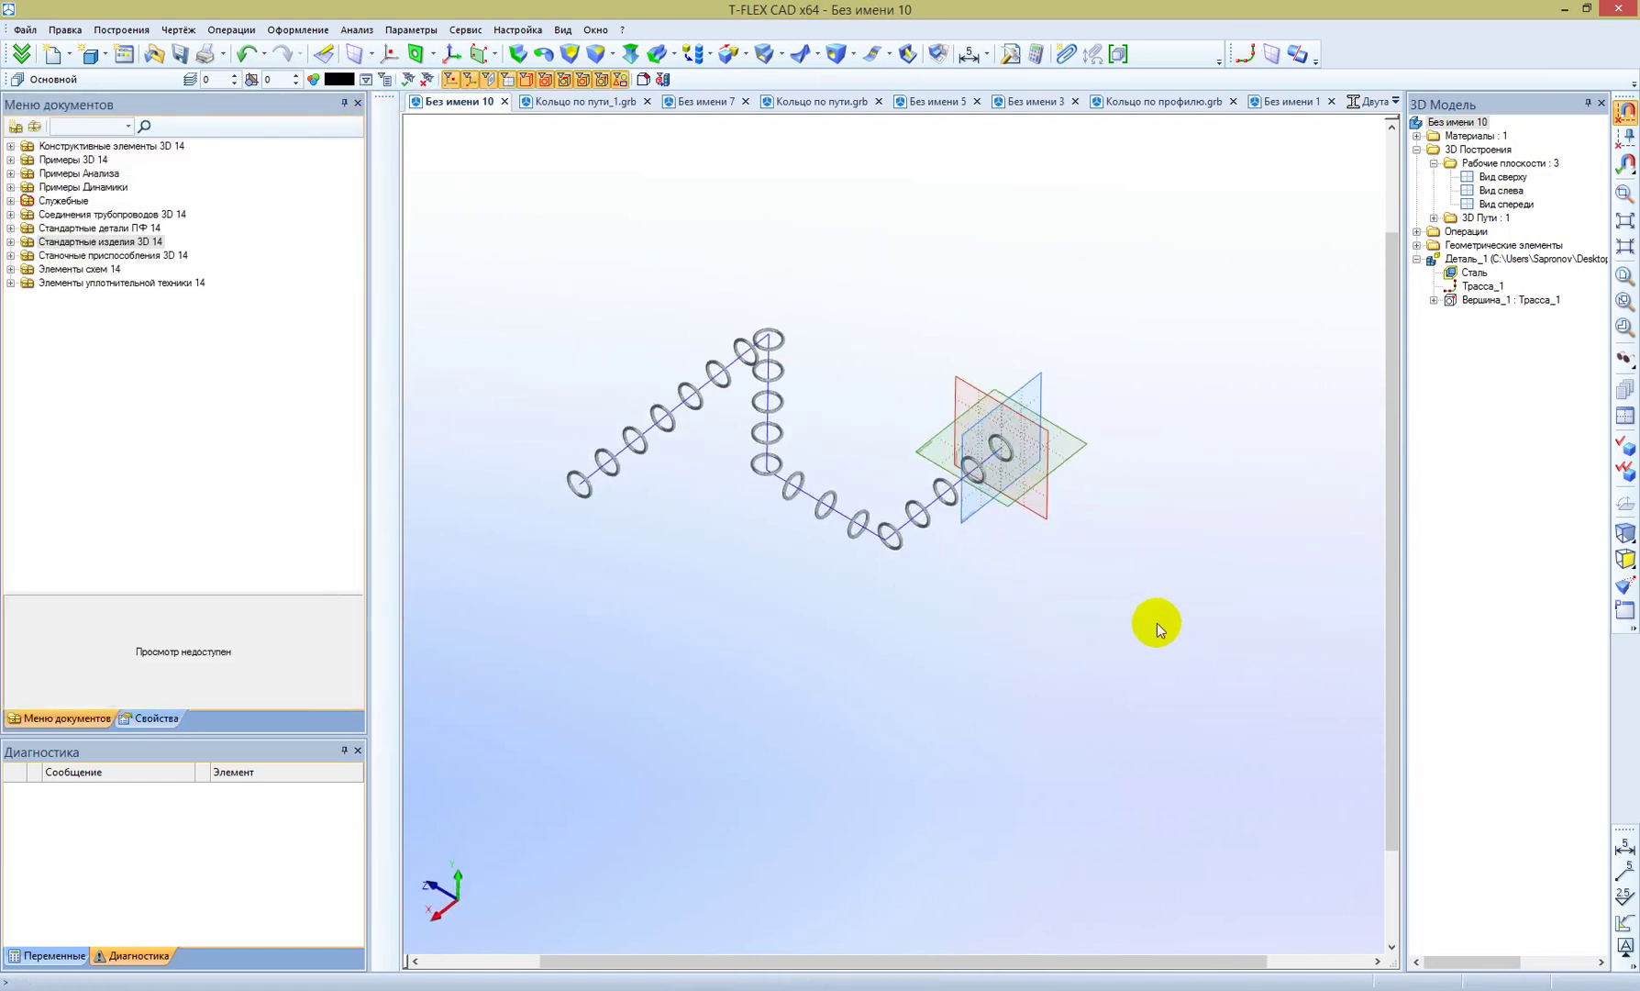